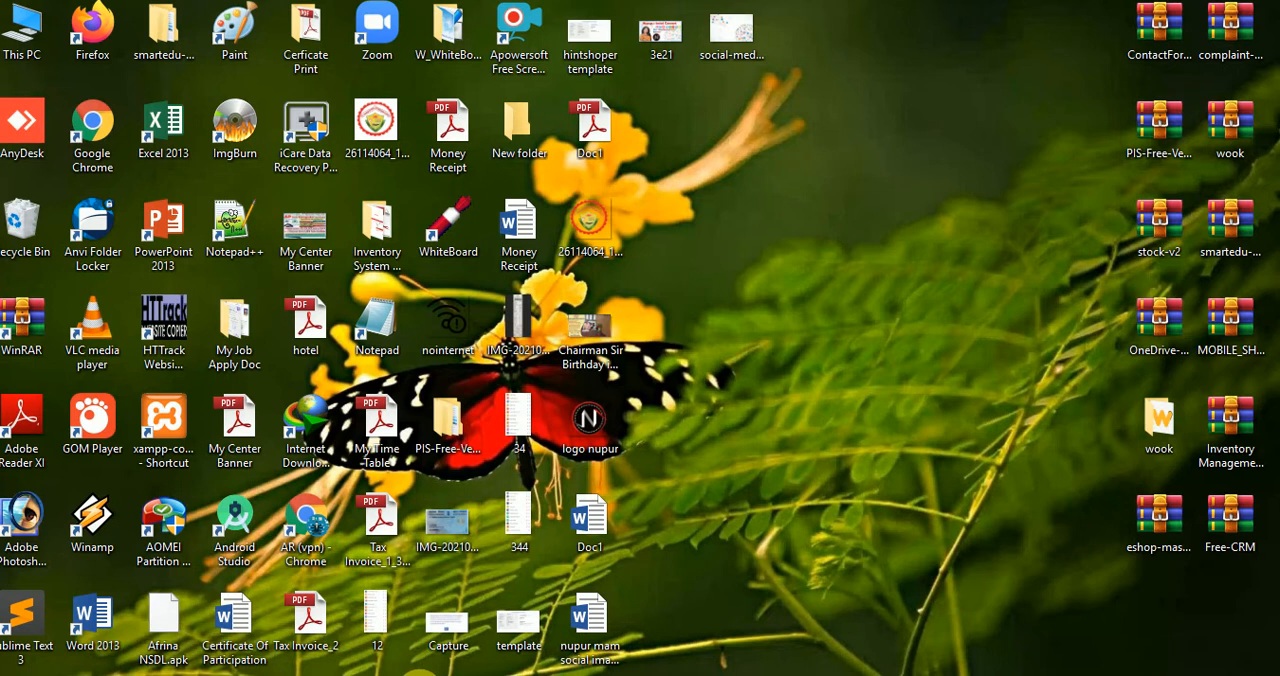
Step: Refresh the desktop, then open Excel with a blank workbook in a maximized window
{"action": "right_click", "coordinate": [748, 230]}
{"action": "left_click", "coordinate": [795, 287]}
{"action": "double_click", "coordinate": [175, 133]}
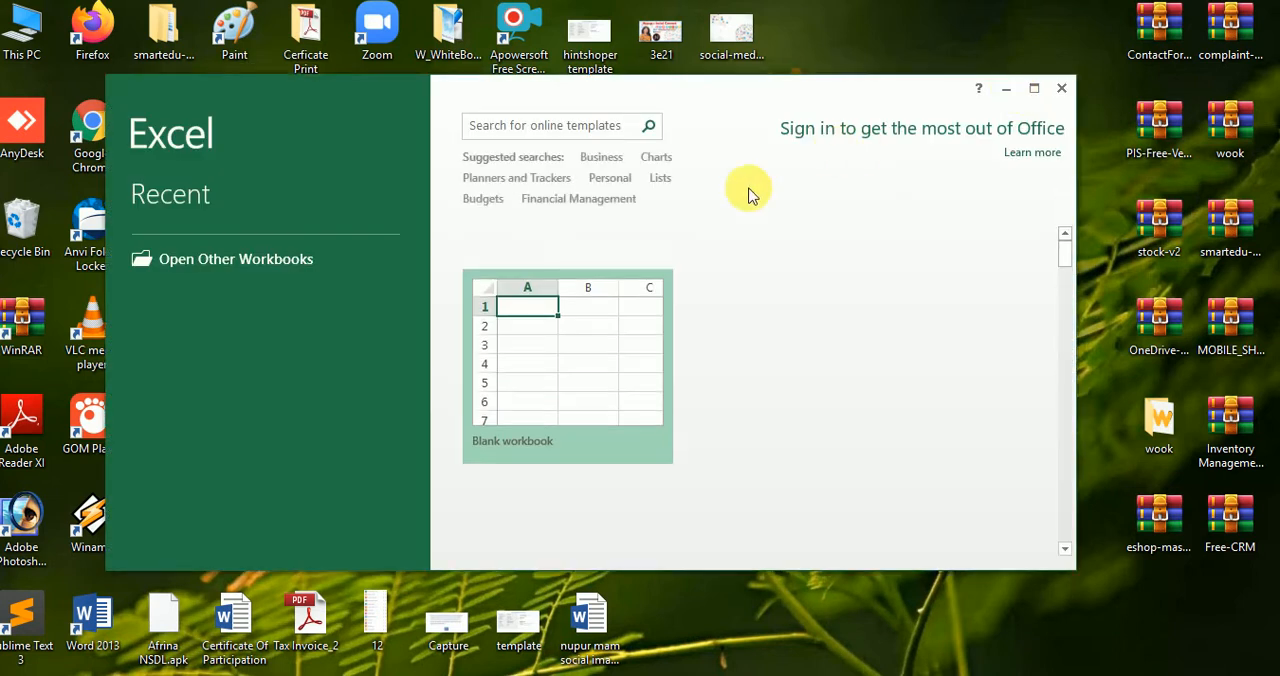
{"action": "left_click", "coordinate": [553, 346]}
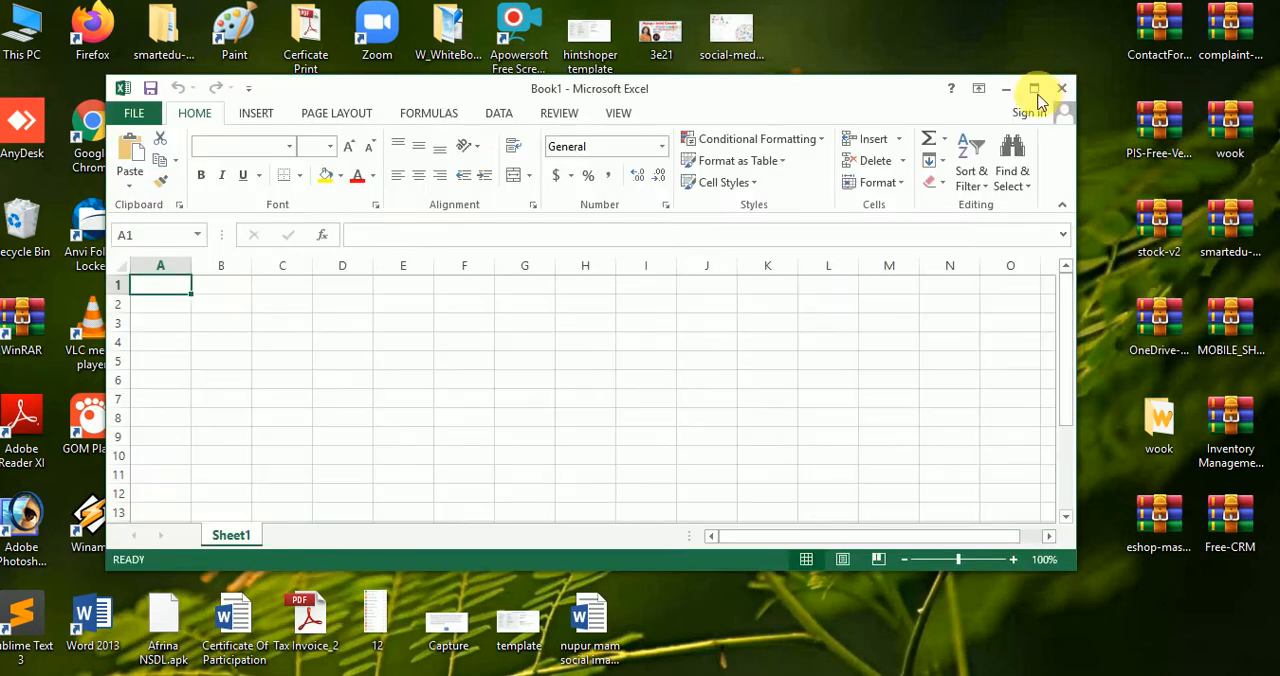
{"action": "left_click", "coordinate": [1034, 88]}
{"action": "left_click", "coordinate": [468, 240]}
{"action": "left_click", "coordinate": [115, 275]}
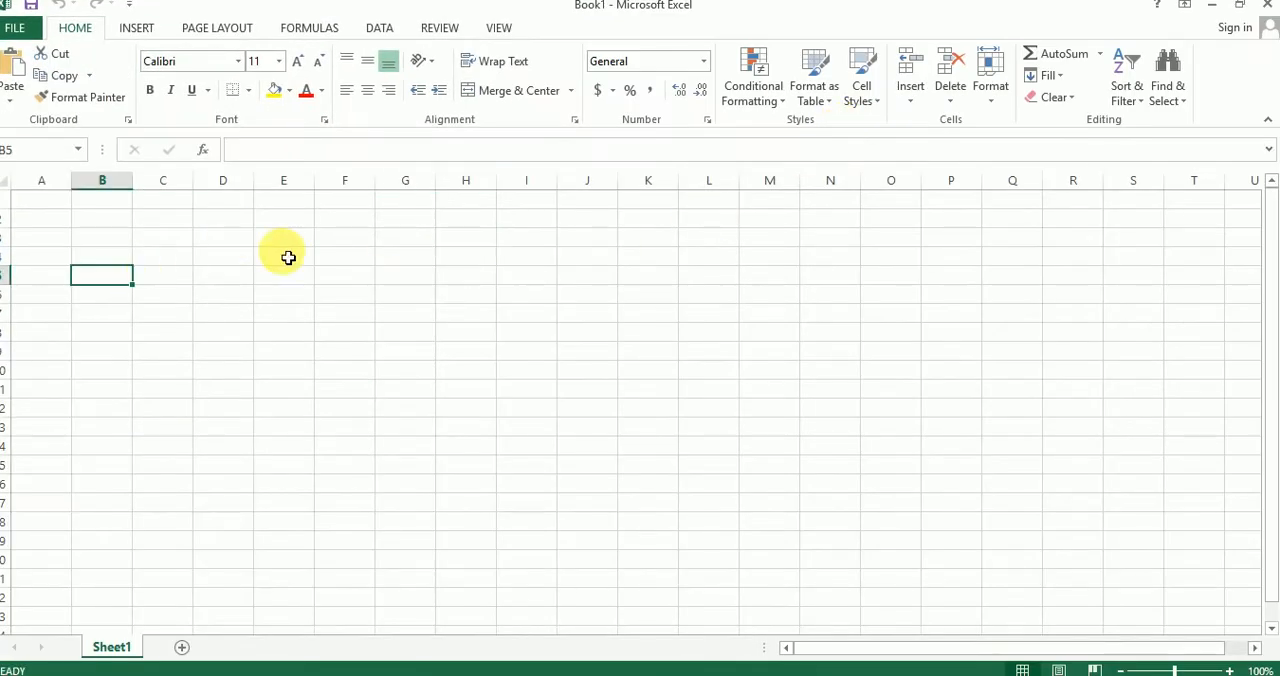
{"action": "left_click", "coordinate": [50, 200]}
{"action": "left_click", "coordinate": [334, 294]}
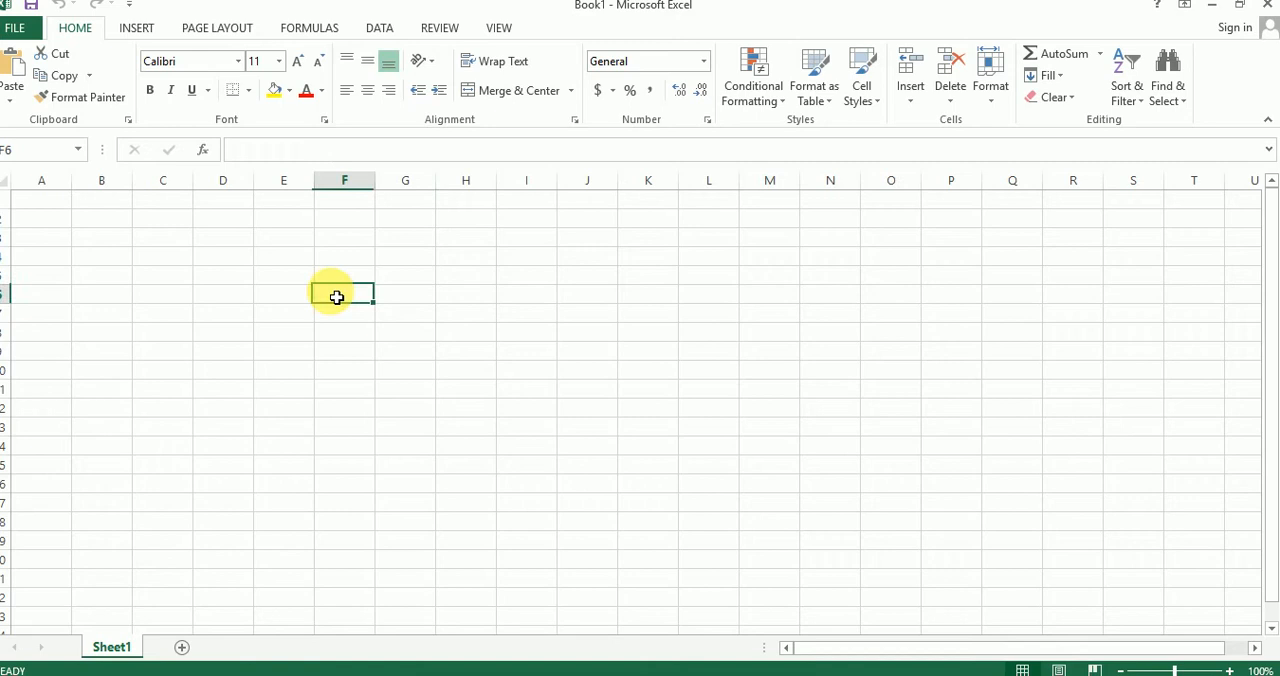
{"action": "left_click", "coordinate": [38, 199]}
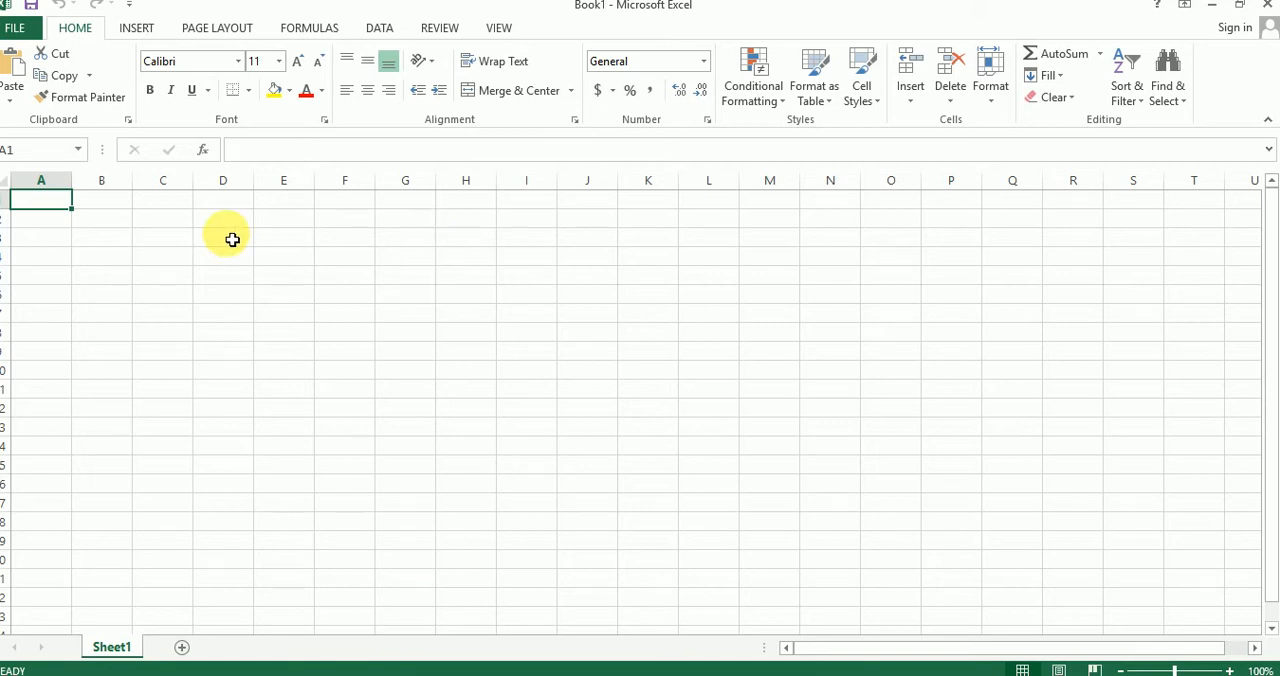
{"action": "left_click", "coordinate": [105, 260]}
{"action": "left_click", "coordinate": [101, 205]}
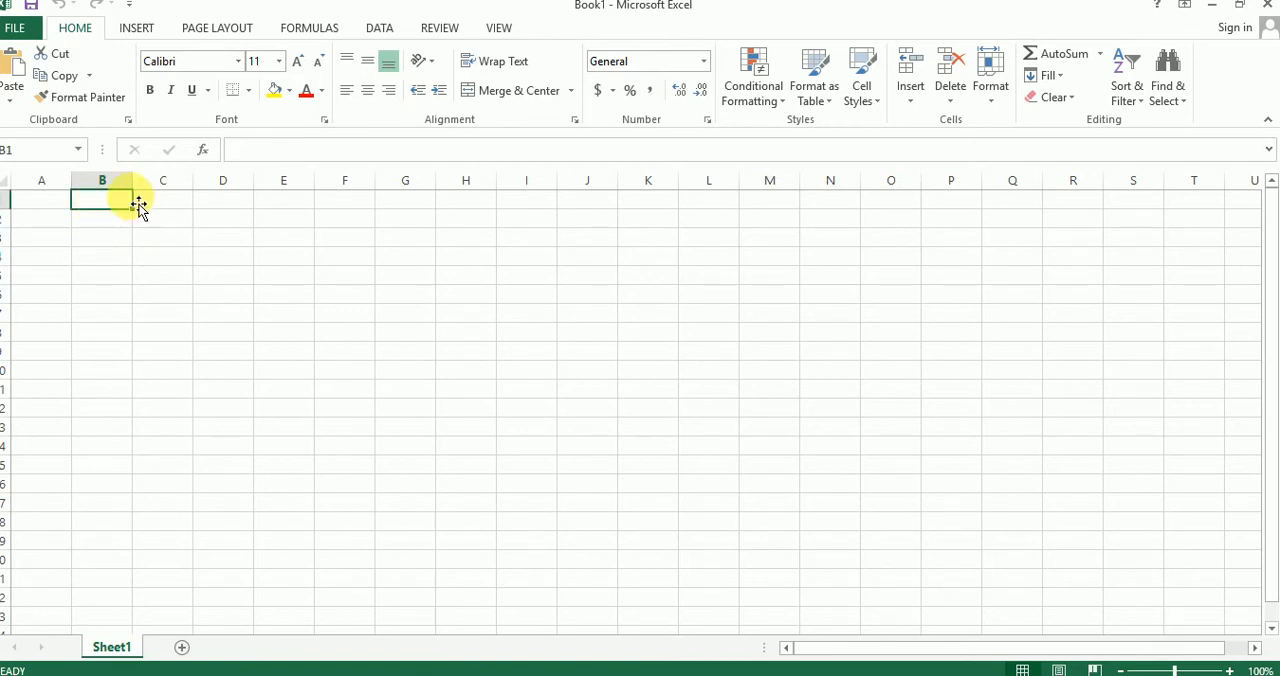
{"action": "left_click", "coordinate": [51, 201]}
{"action": "left_click", "coordinate": [57, 218]}
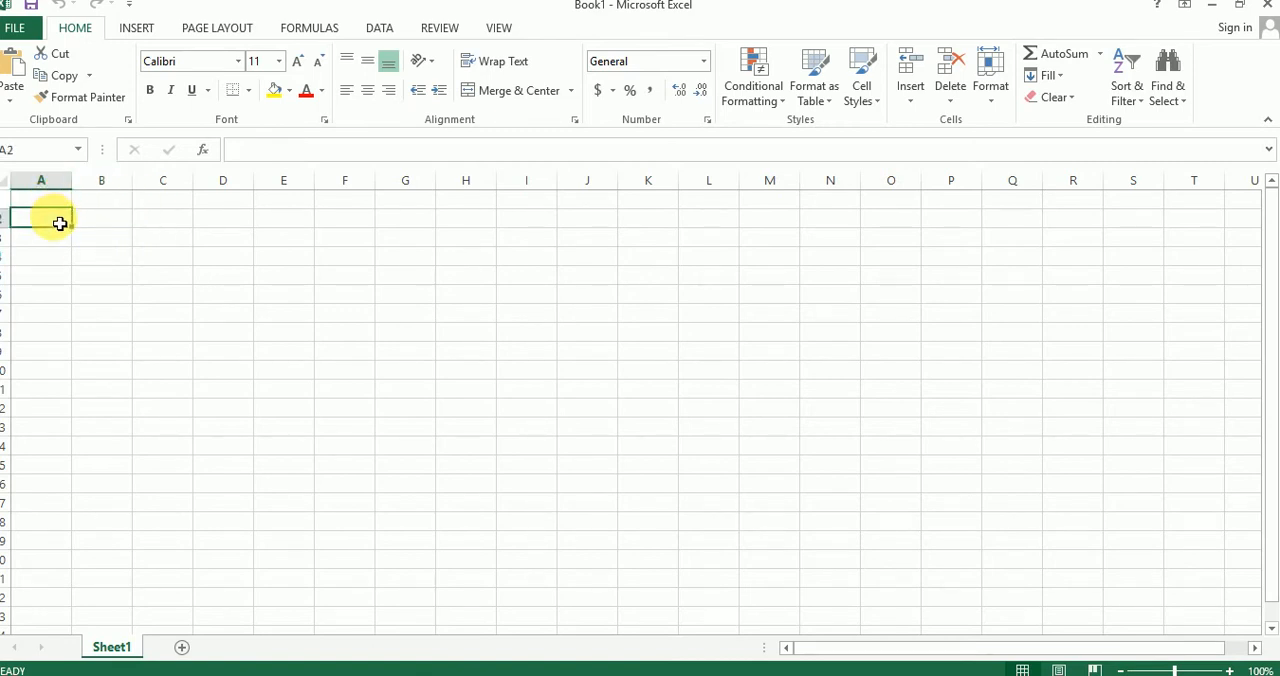
{"action": "left_click", "coordinate": [97, 226]}
{"action": "left_click", "coordinate": [108, 202]}
{"action": "left_click", "coordinate": [177, 205]}
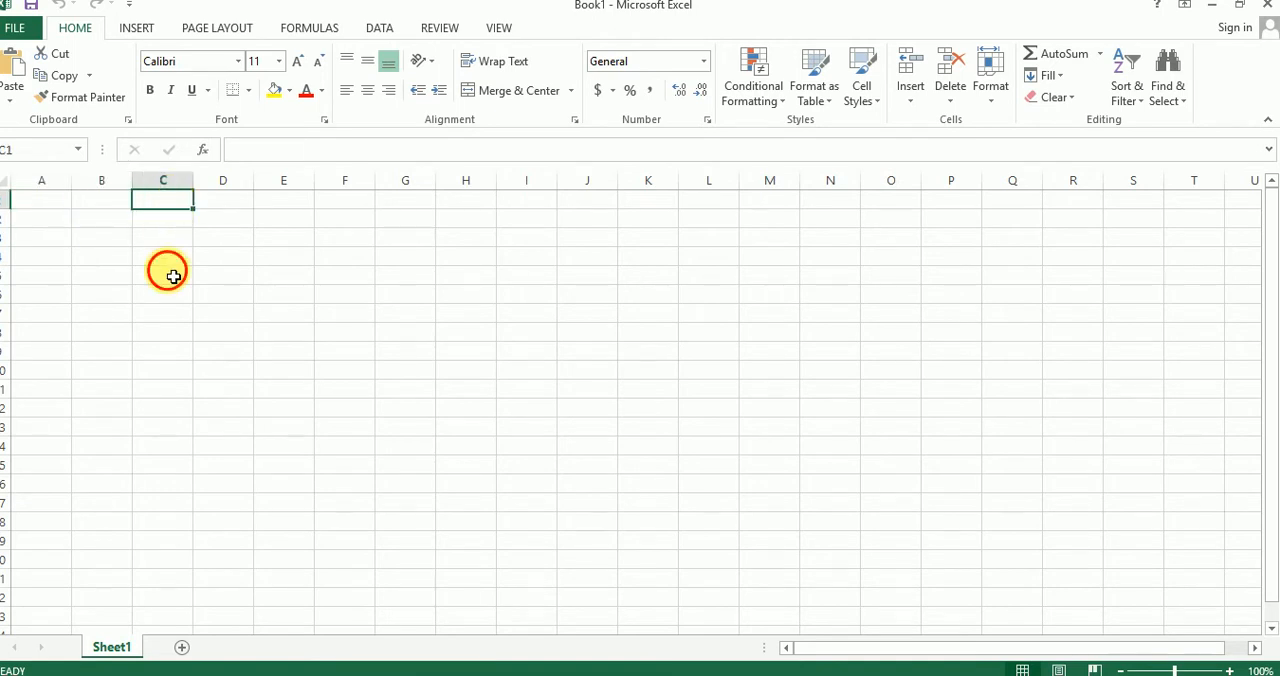
{"action": "left_click", "coordinate": [166, 272]}
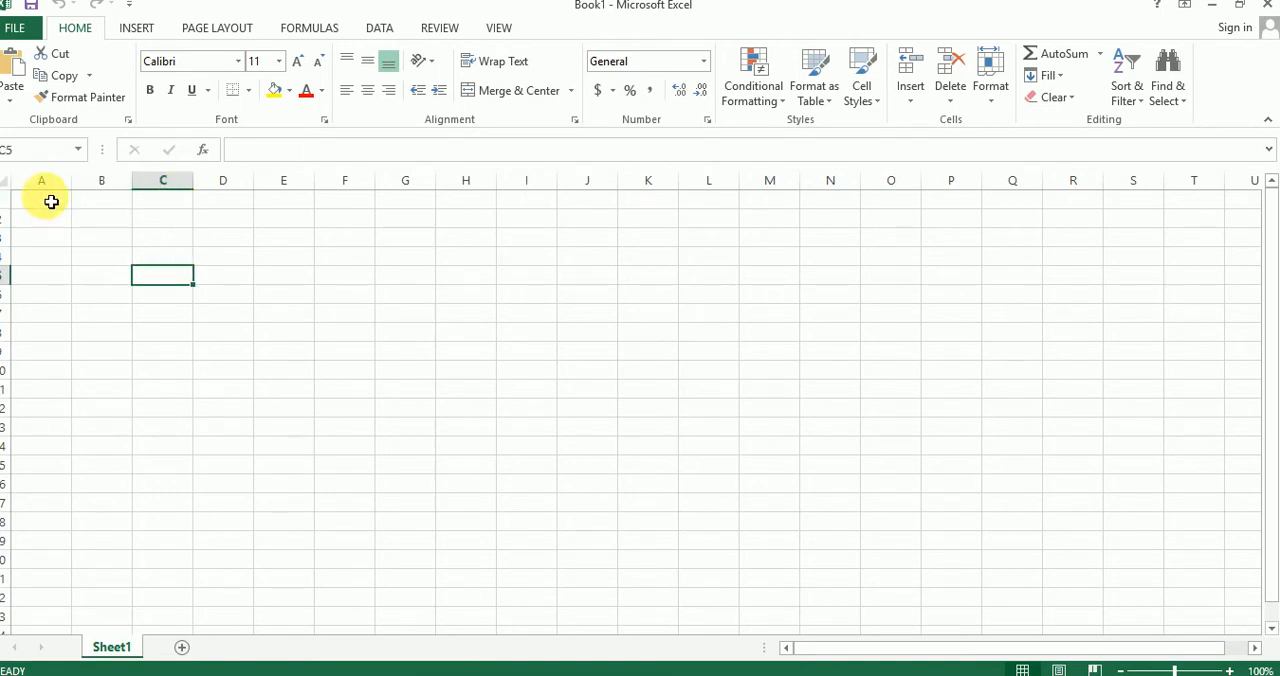
Step: Select a run of cells down column A and then the range A1:G1 across row 1
{"action": "left_click_drag", "start_coordinate": [51, 201], "coordinate": [40, 548]}
{"action": "left_click", "coordinate": [166, 257]}
{"action": "left_click_drag", "start_coordinate": [52, 204], "coordinate": [413, 201]}
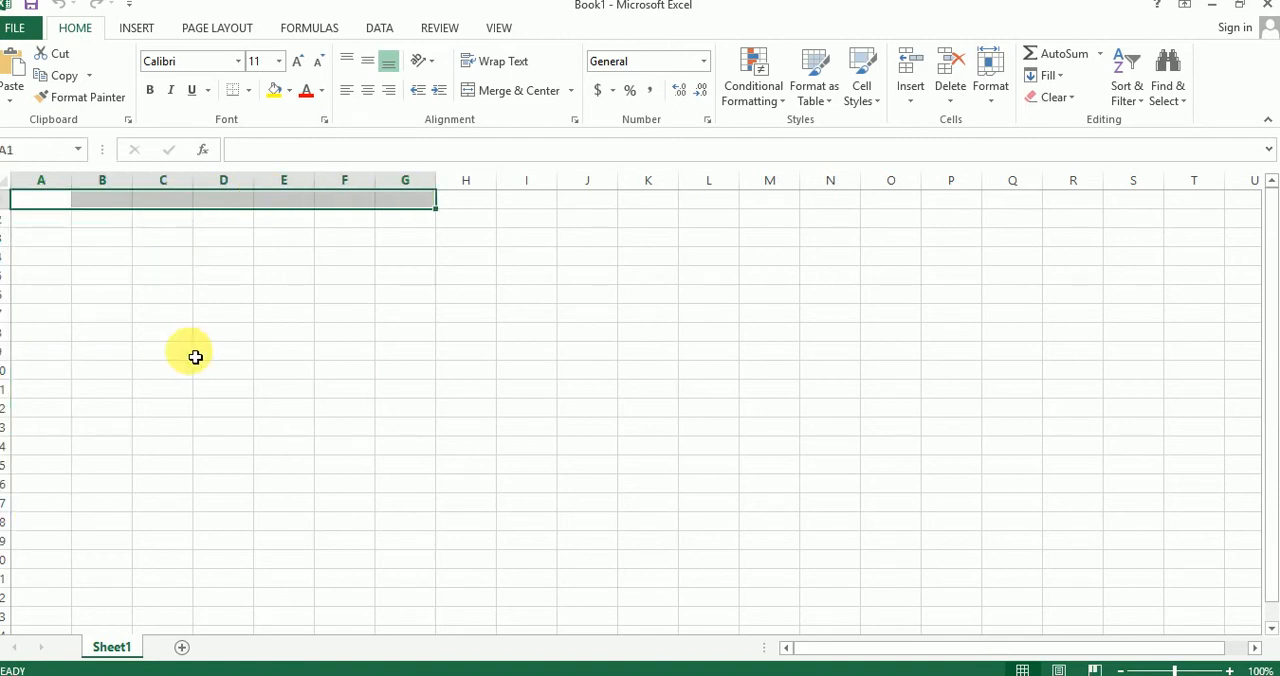
{"action": "left_click", "coordinate": [190, 352]}
{"action": "left_click", "coordinate": [62, 203]}
{"action": "left_click", "coordinate": [100, 205]}
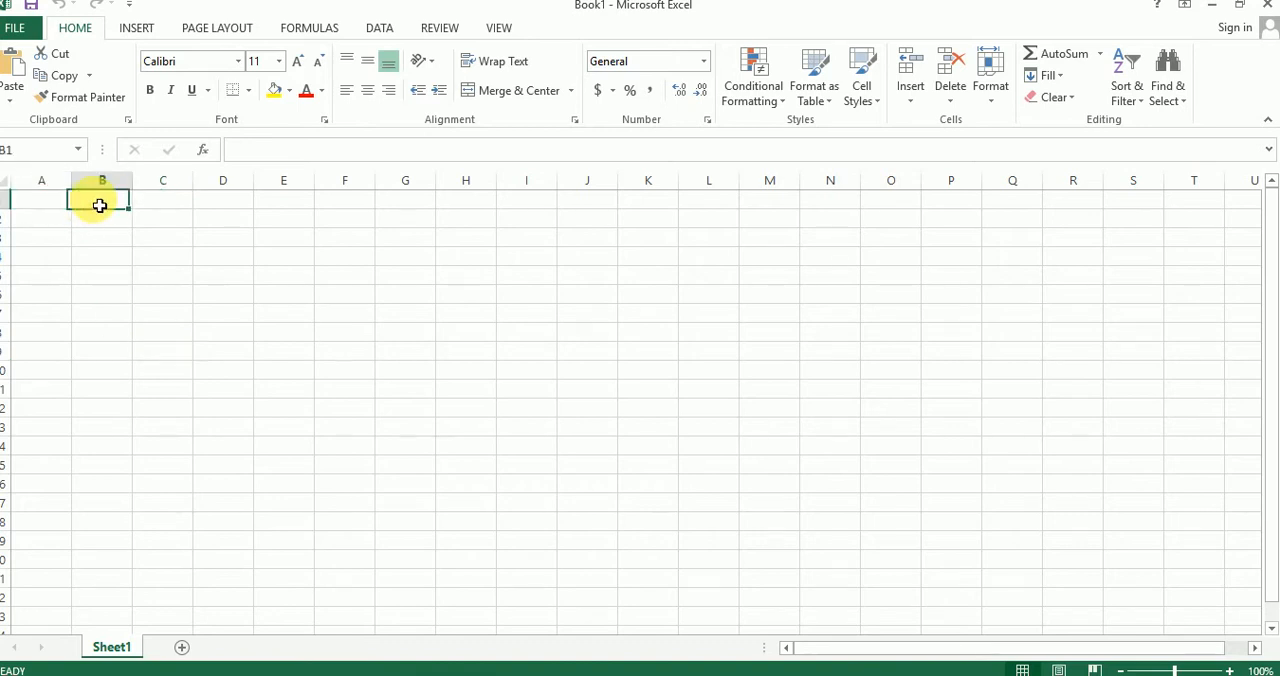
{"action": "left_click", "coordinate": [52, 218]}
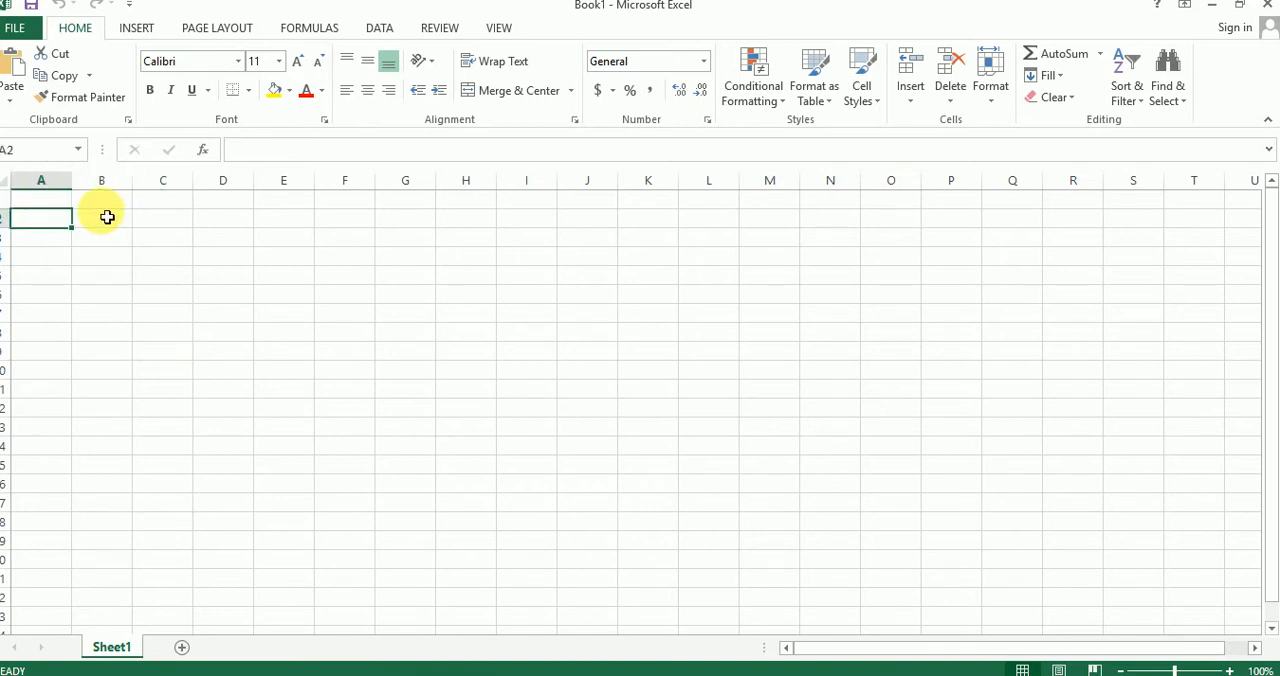
{"action": "left_click", "coordinate": [103, 203]}
{"action": "left_click", "coordinate": [108, 220]}
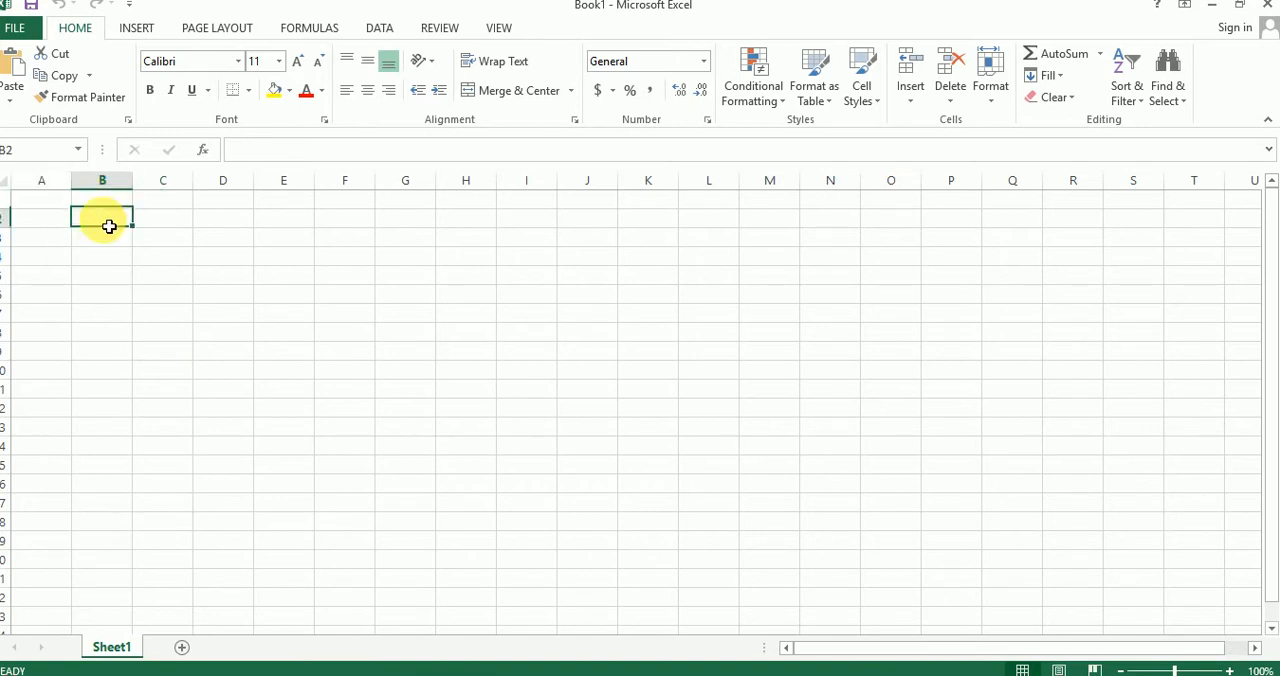
{"action": "left_click", "coordinate": [163, 205]}
{"action": "left_click", "coordinate": [163, 220]}
{"action": "left_click", "coordinate": [126, 243]}
{"action": "left_click", "coordinate": [124, 222]}
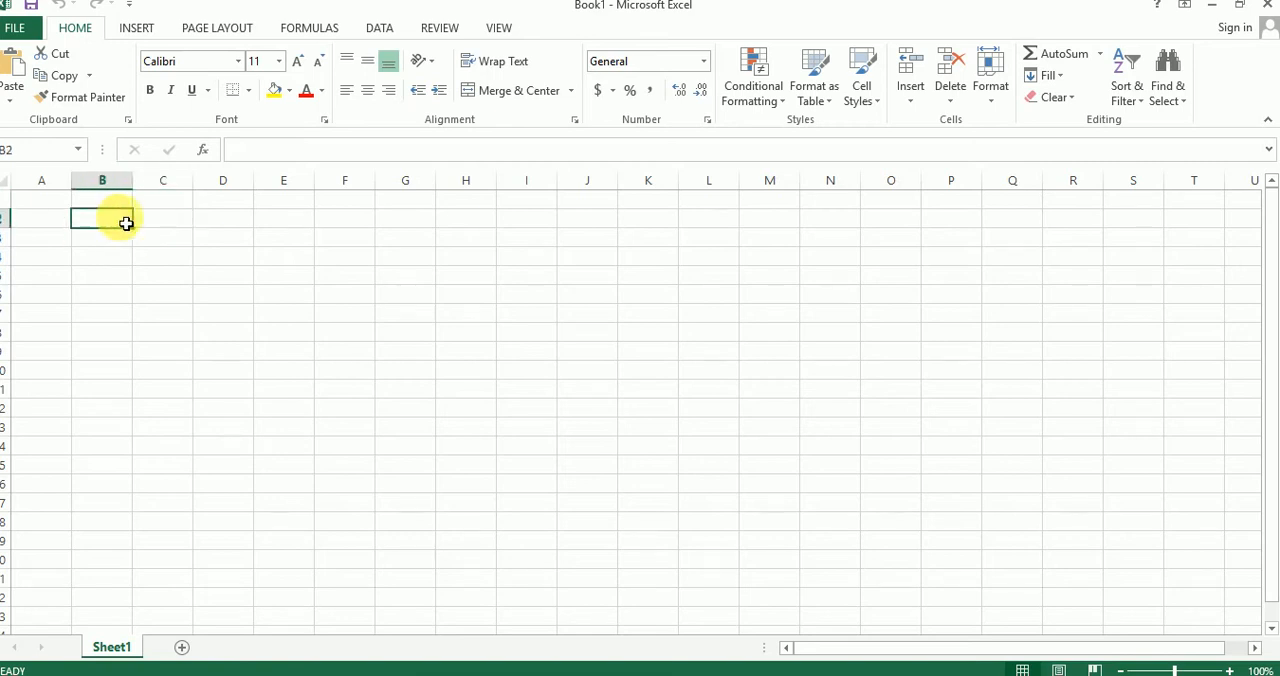
{"action": "left_click", "coordinate": [146, 220]}
{"action": "left_click", "coordinate": [155, 238]}
{"action": "left_click", "coordinate": [162, 256]}
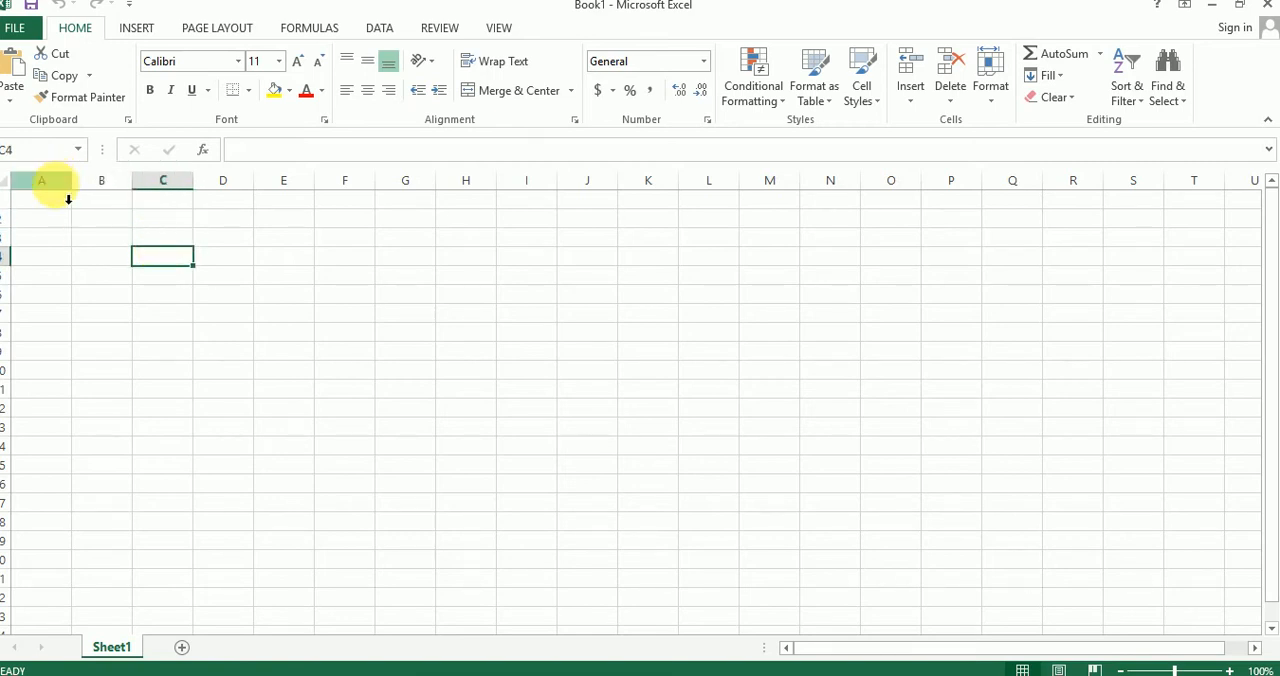
{"action": "left_click", "coordinate": [66, 200]}
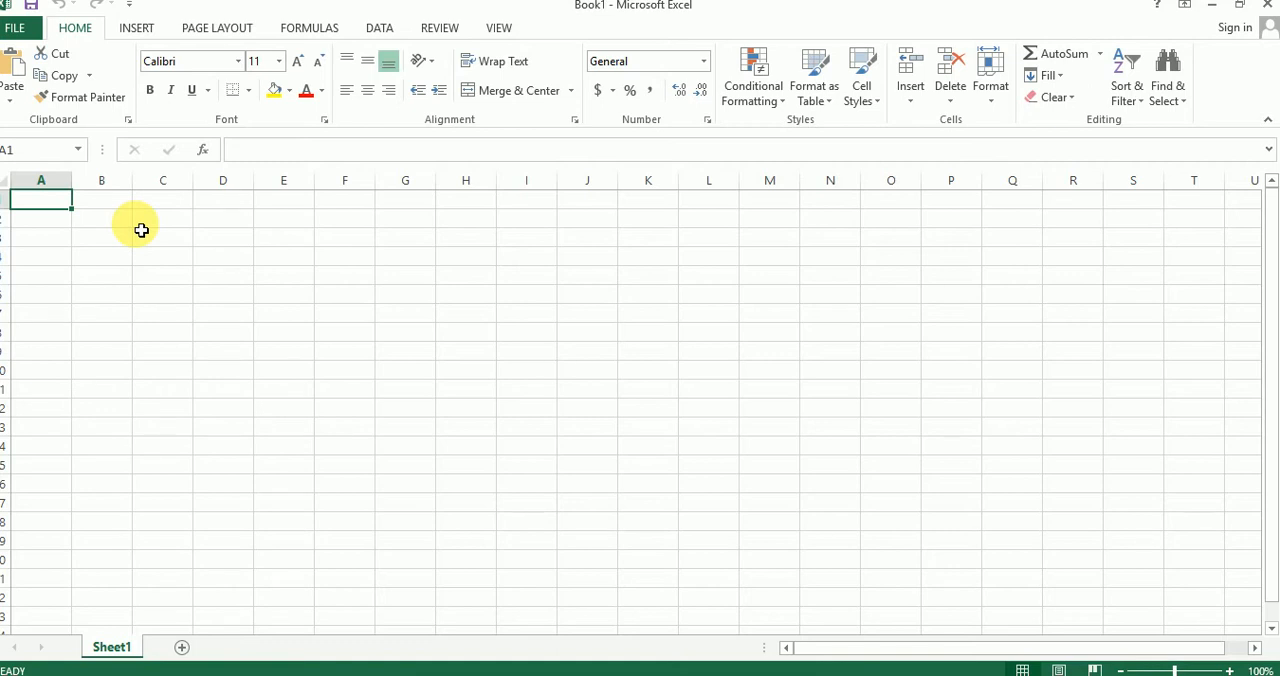
{"action": "left_click", "coordinate": [118, 237]}
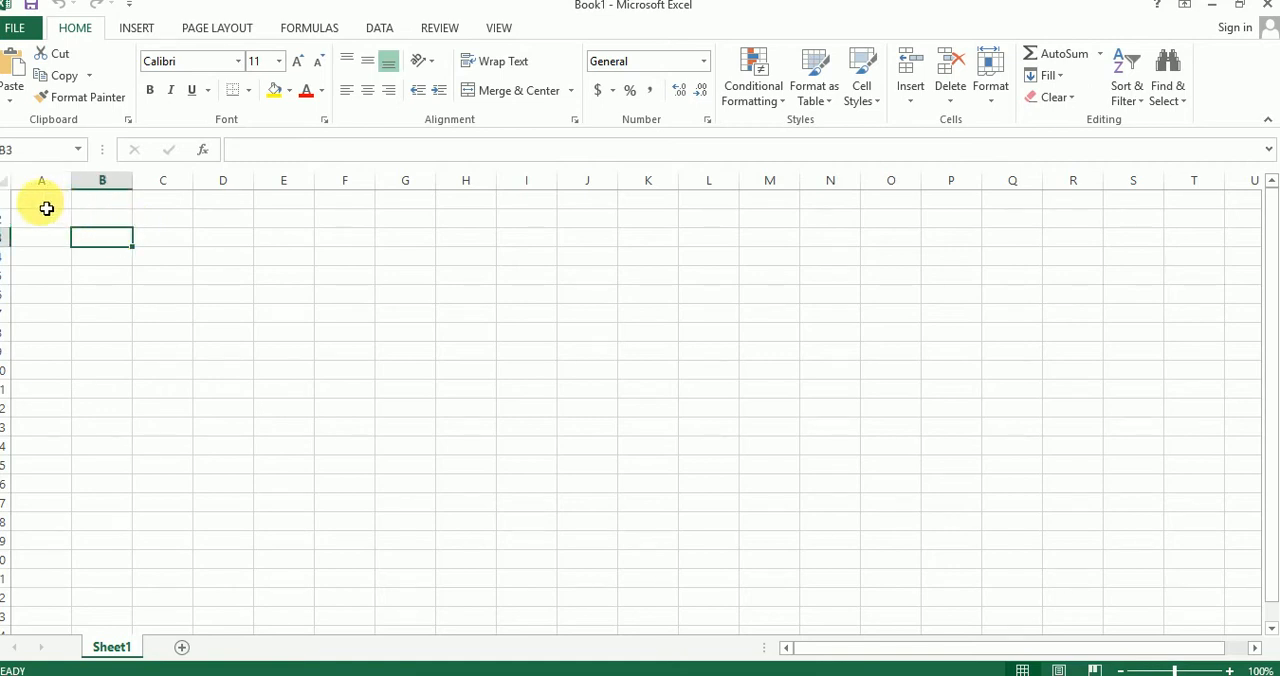
Step: Select the range A1:D5 and preview the Line chart variants among all available chart types
{"action": "left_click_drag", "start_coordinate": [34, 206], "coordinate": [248, 260]}
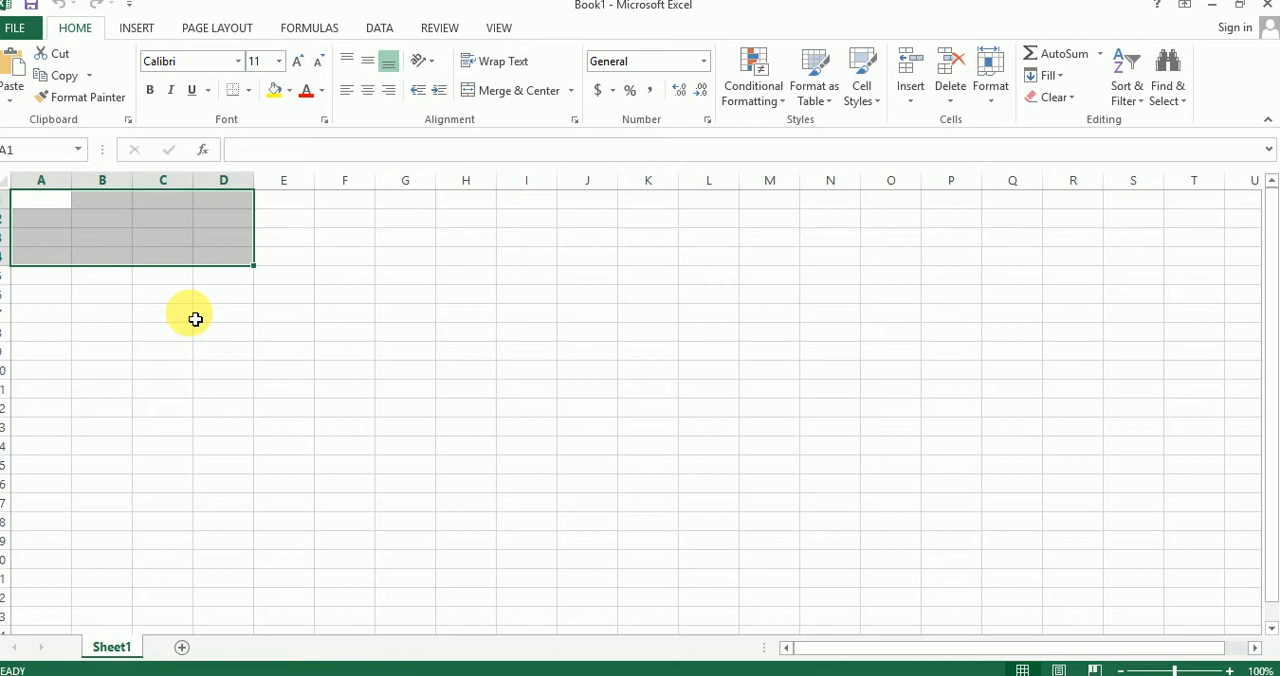
{"action": "left_click", "coordinate": [215, 331]}
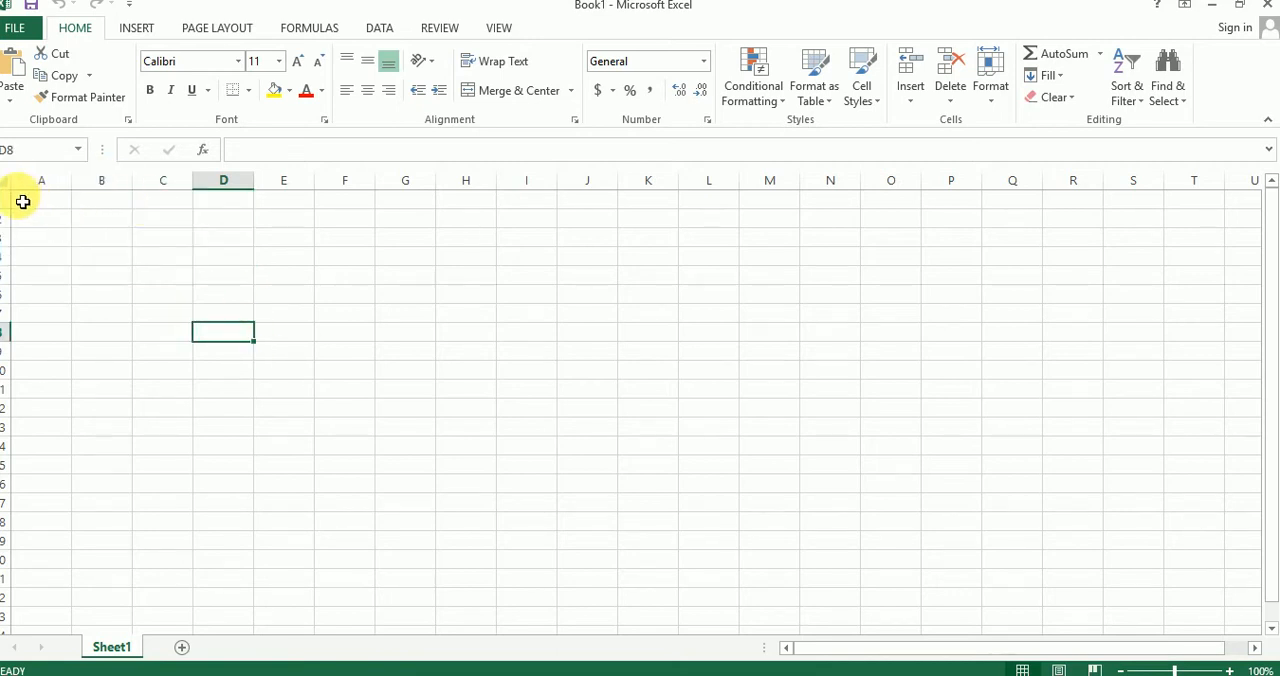
{"action": "left_click_drag", "start_coordinate": [23, 200], "coordinate": [219, 281]}
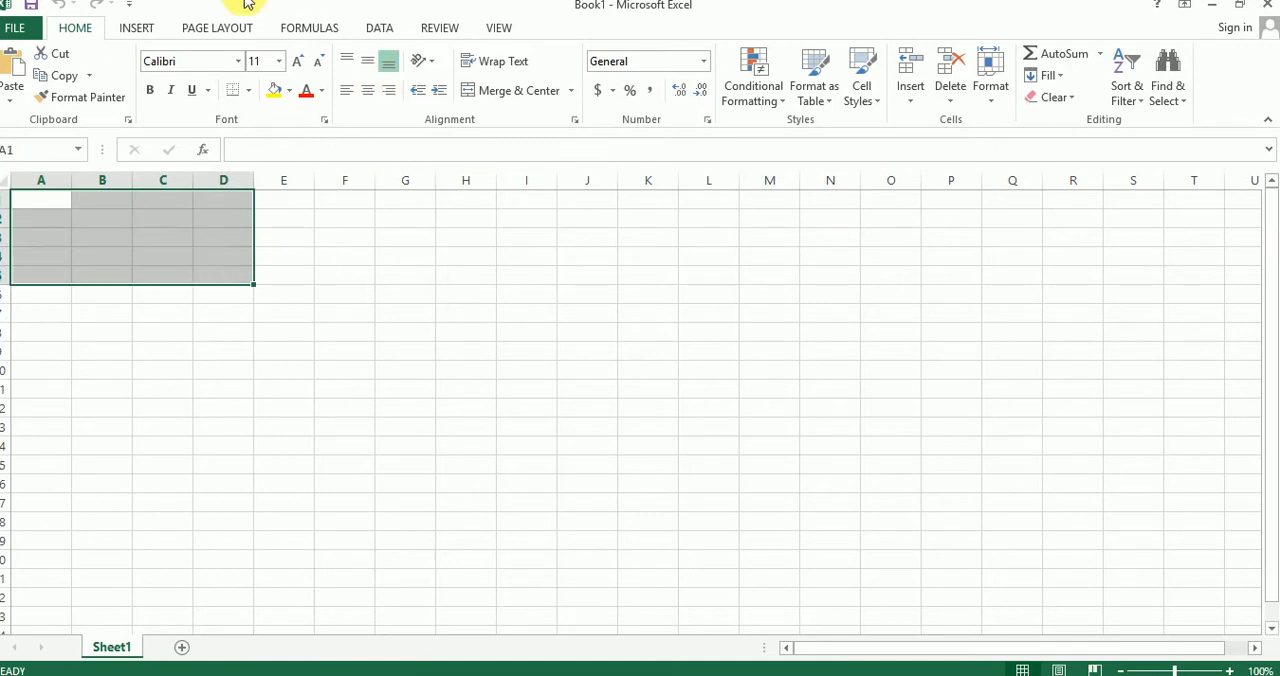
{"action": "left_click", "coordinate": [134, 27]}
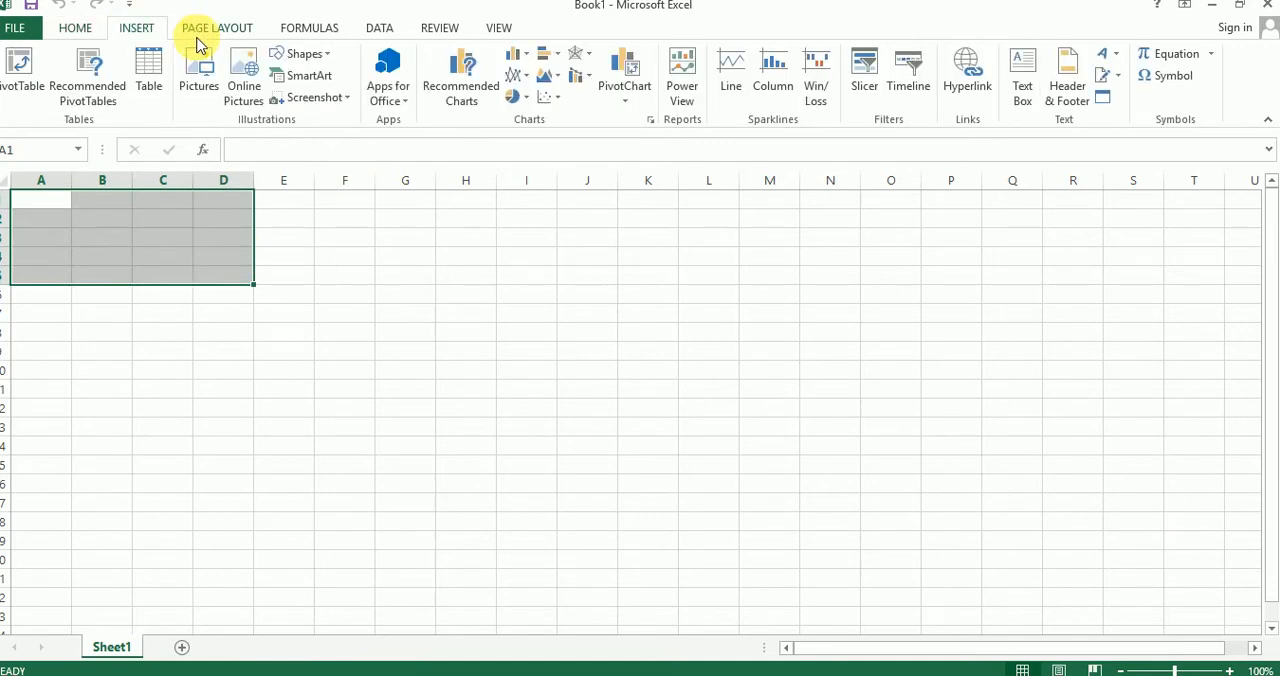
{"action": "left_click", "coordinate": [458, 85]}
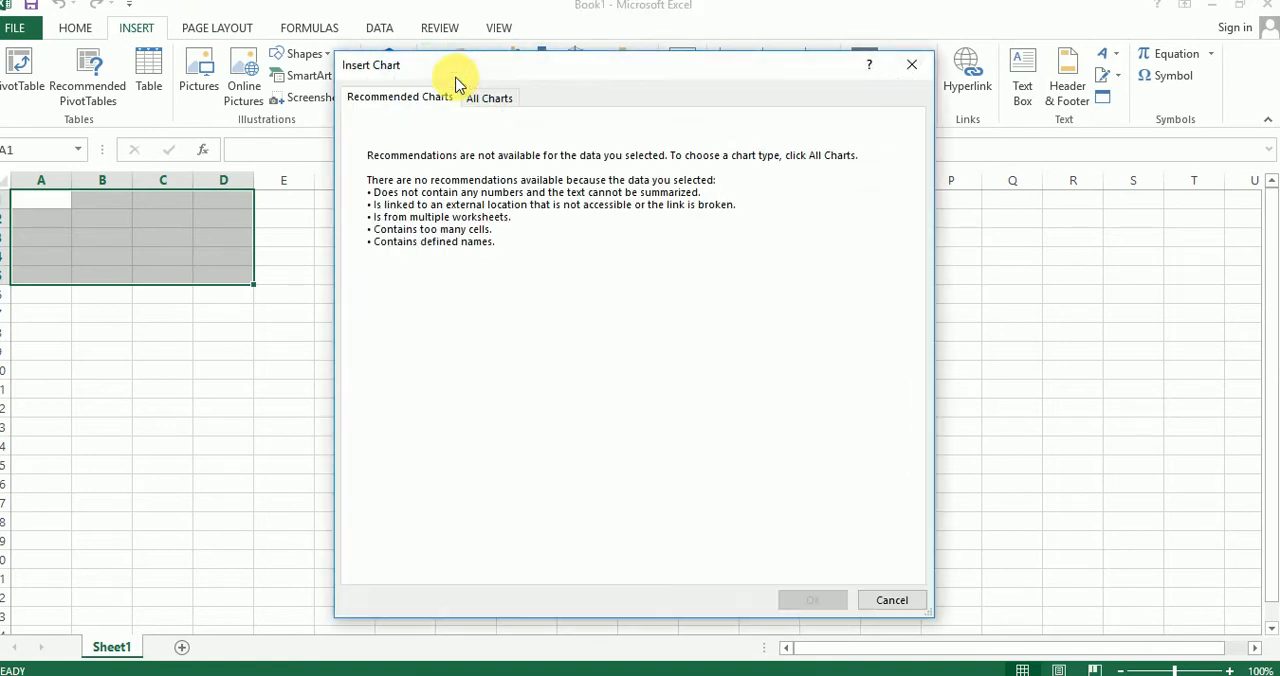
{"action": "left_click", "coordinate": [489, 90]}
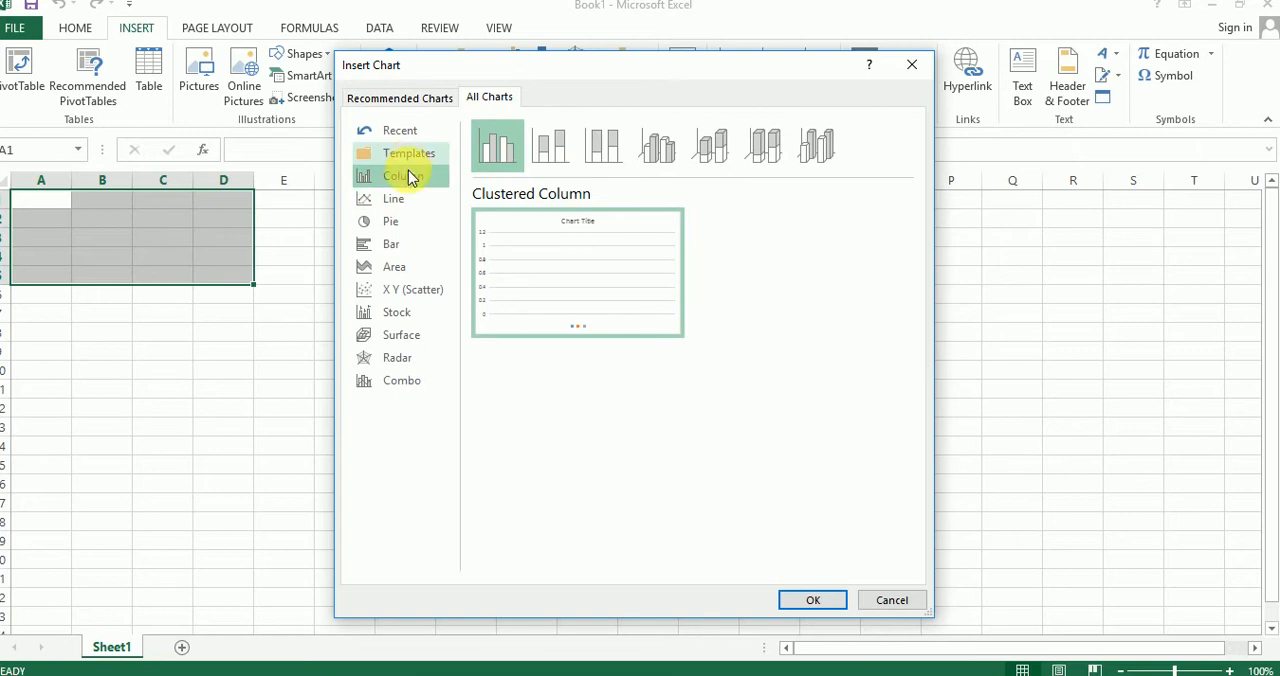
{"action": "left_click", "coordinate": [398, 200]}
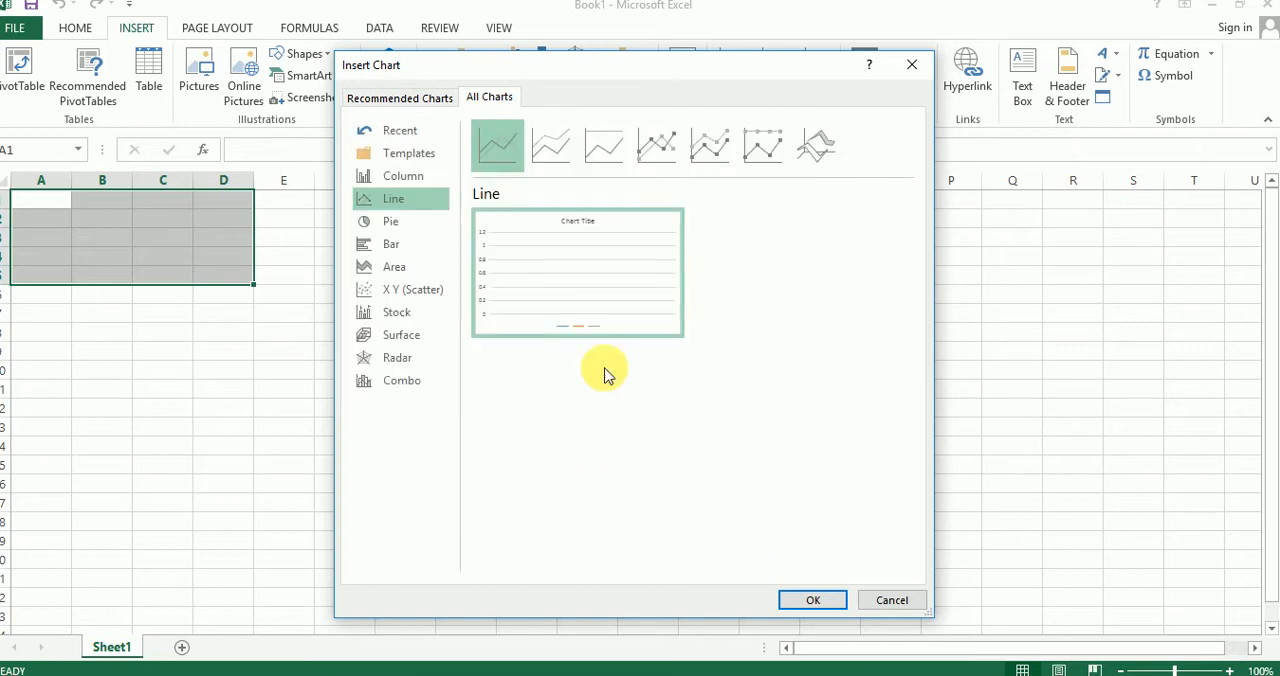
{"action": "mouse_move", "coordinate": [588, 287]}
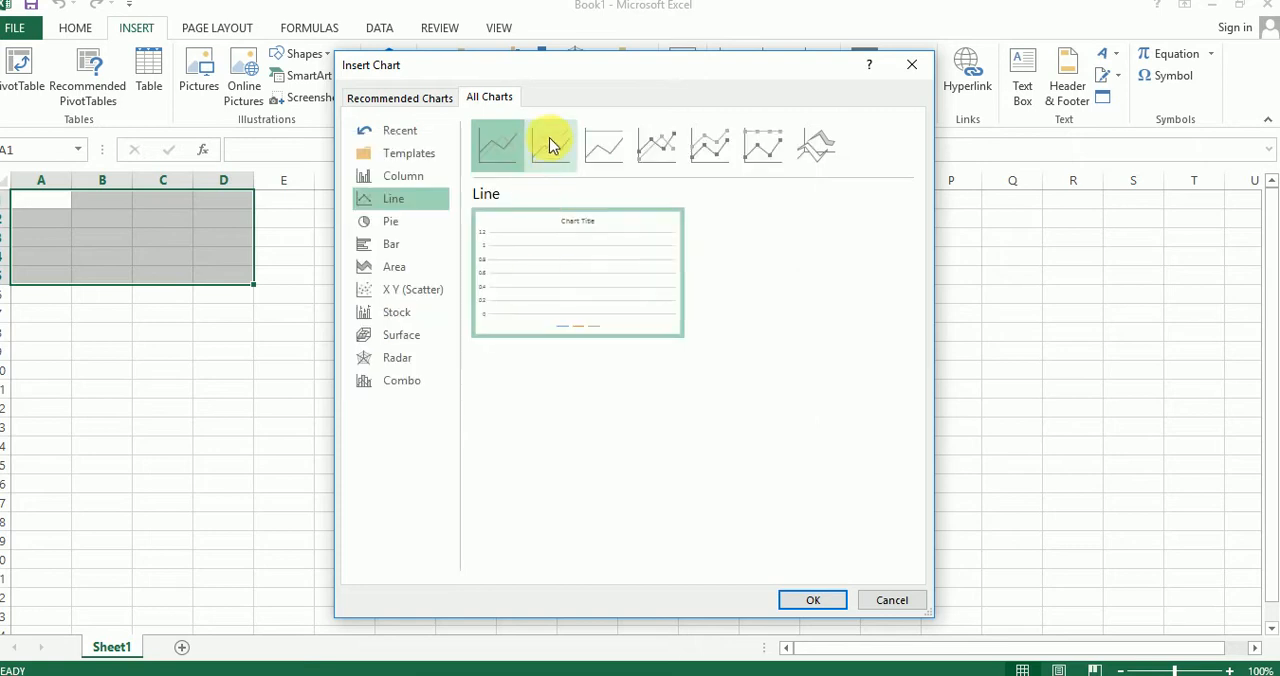
{"action": "left_click", "coordinate": [551, 145]}
{"action": "left_click", "coordinate": [504, 150]}
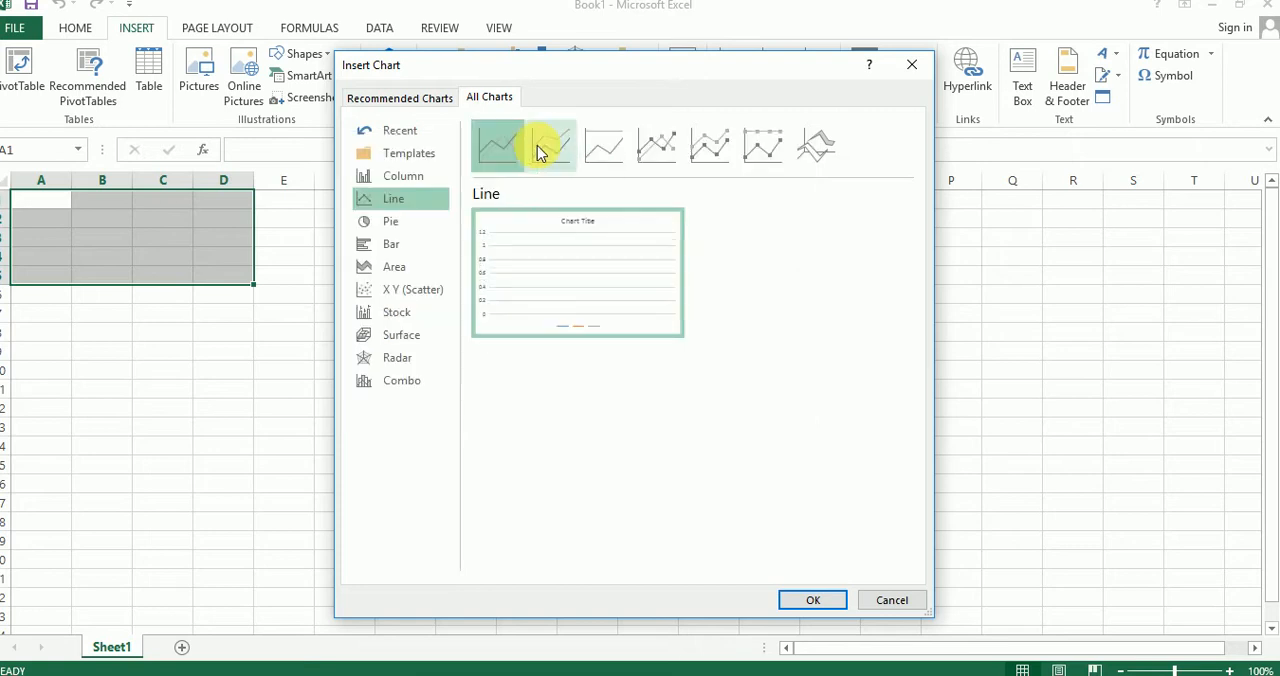
Step: Preview the 3-D Clustered Column chart type, then dismiss the chart dialog without inserting a chart
{"action": "left_click", "coordinate": [393, 176]}
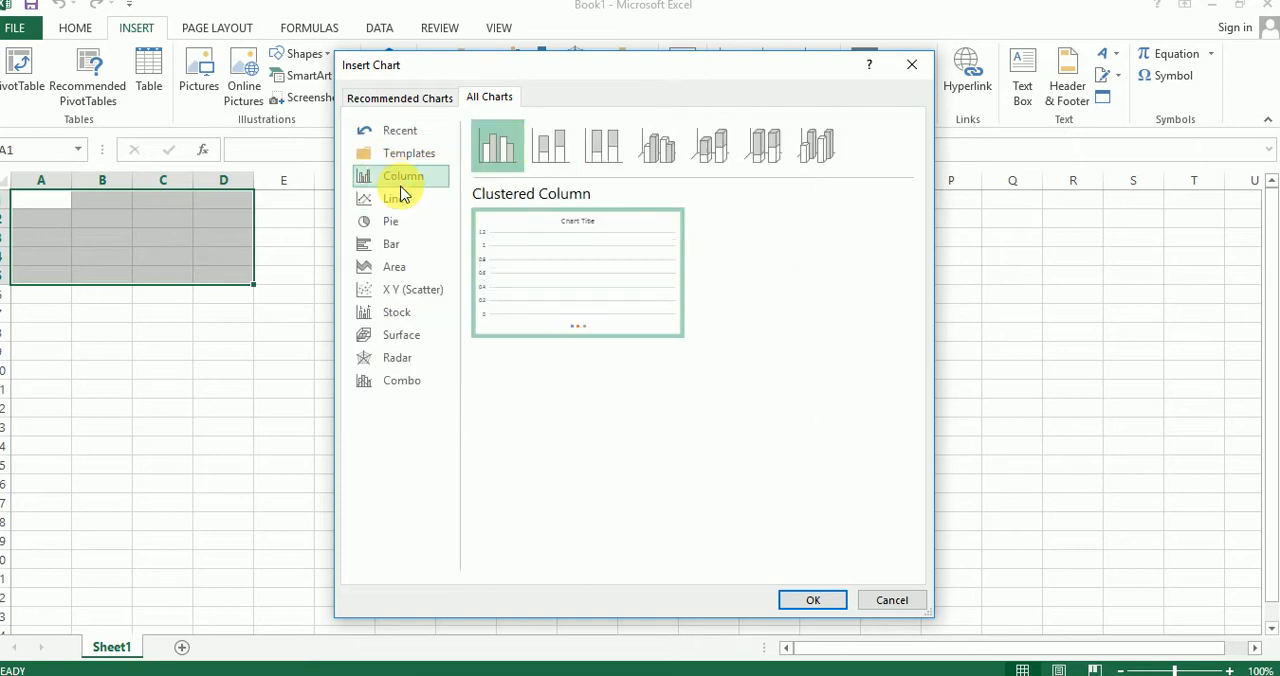
{"action": "left_click", "coordinate": [660, 150]}
{"action": "mouse_move", "coordinate": [610, 265]}
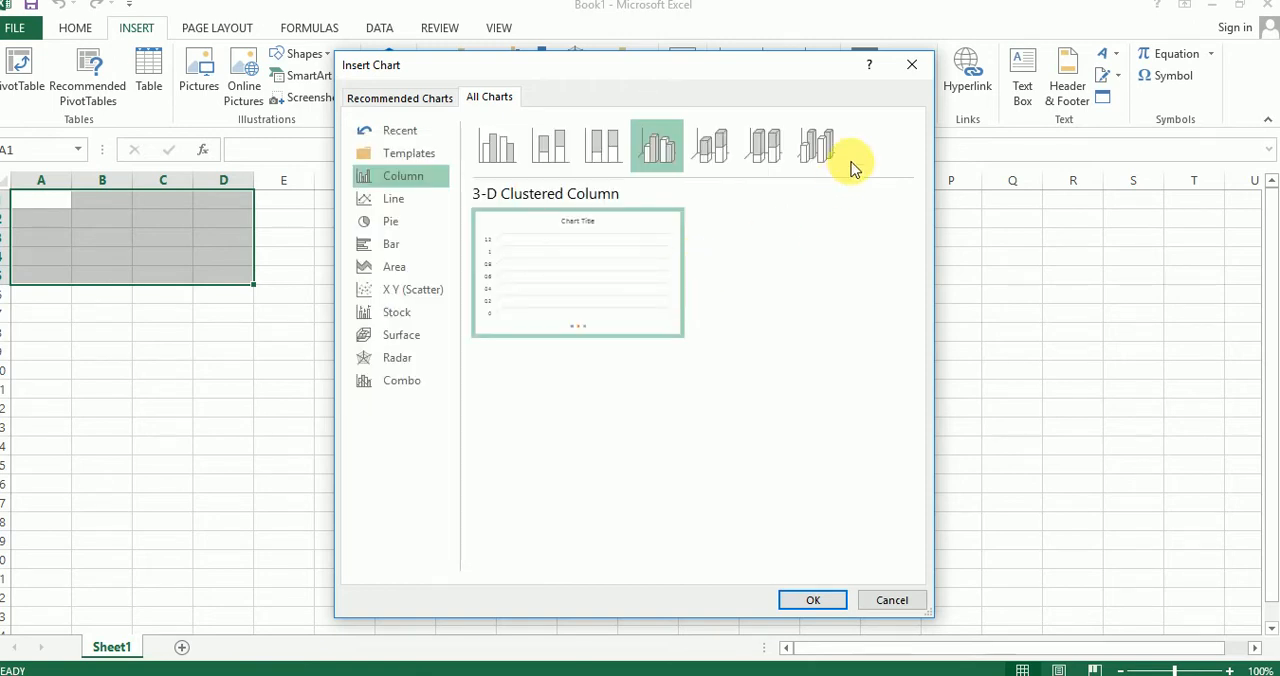
{"action": "left_click", "coordinate": [911, 64]}
{"action": "left_click", "coordinate": [360, 294]}
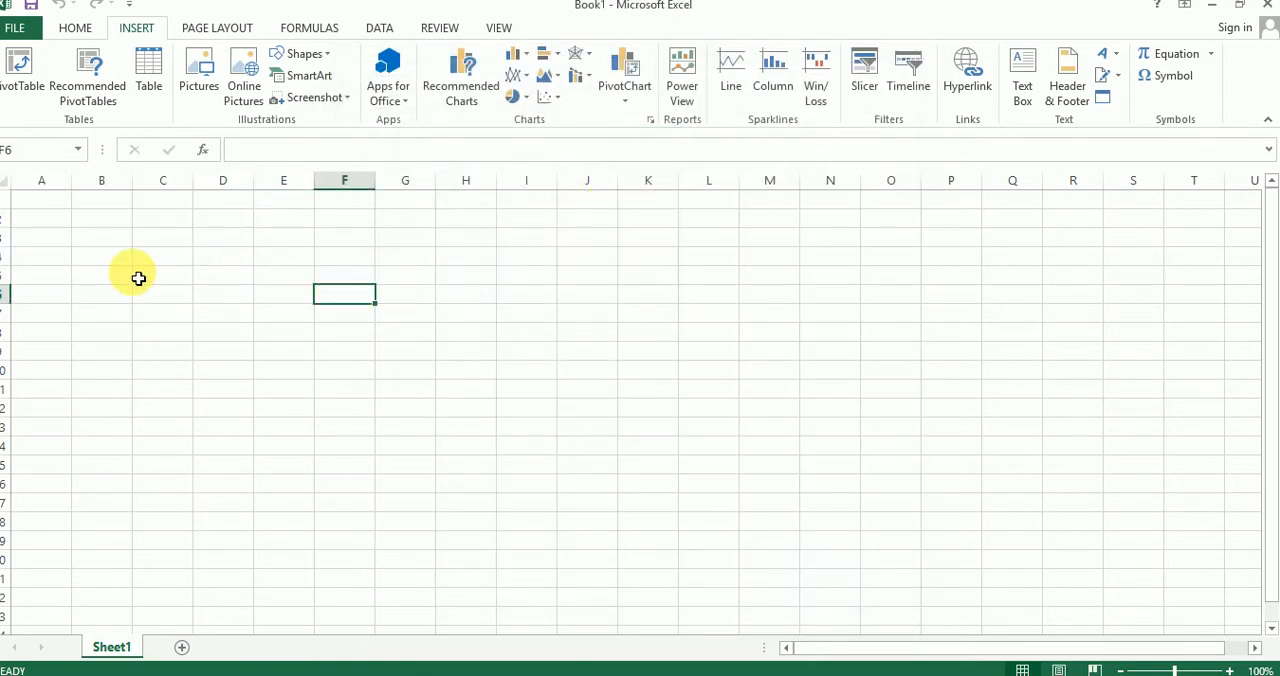
{"action": "left_click", "coordinate": [54, 201]}
{"action": "left_click", "coordinate": [111, 251]}
{"action": "left_click", "coordinate": [60, 205]}
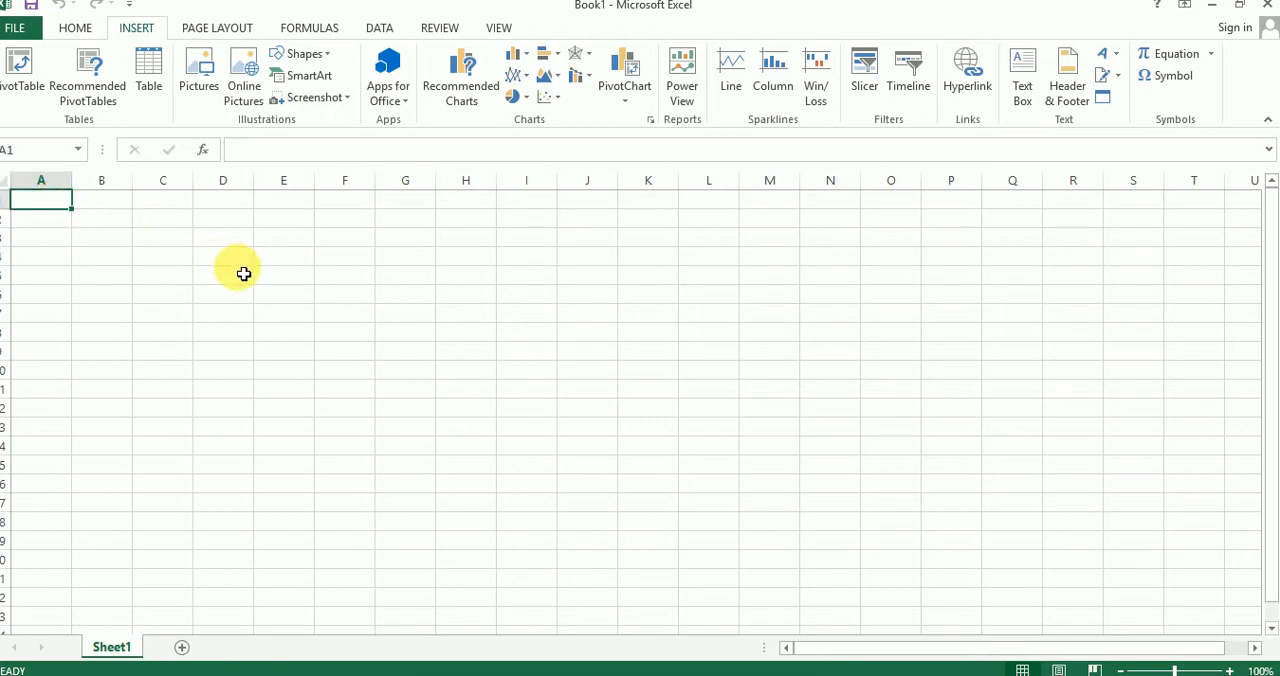
{"action": "left_click", "coordinate": [115, 252]}
{"action": "left_click", "coordinate": [51, 205]}
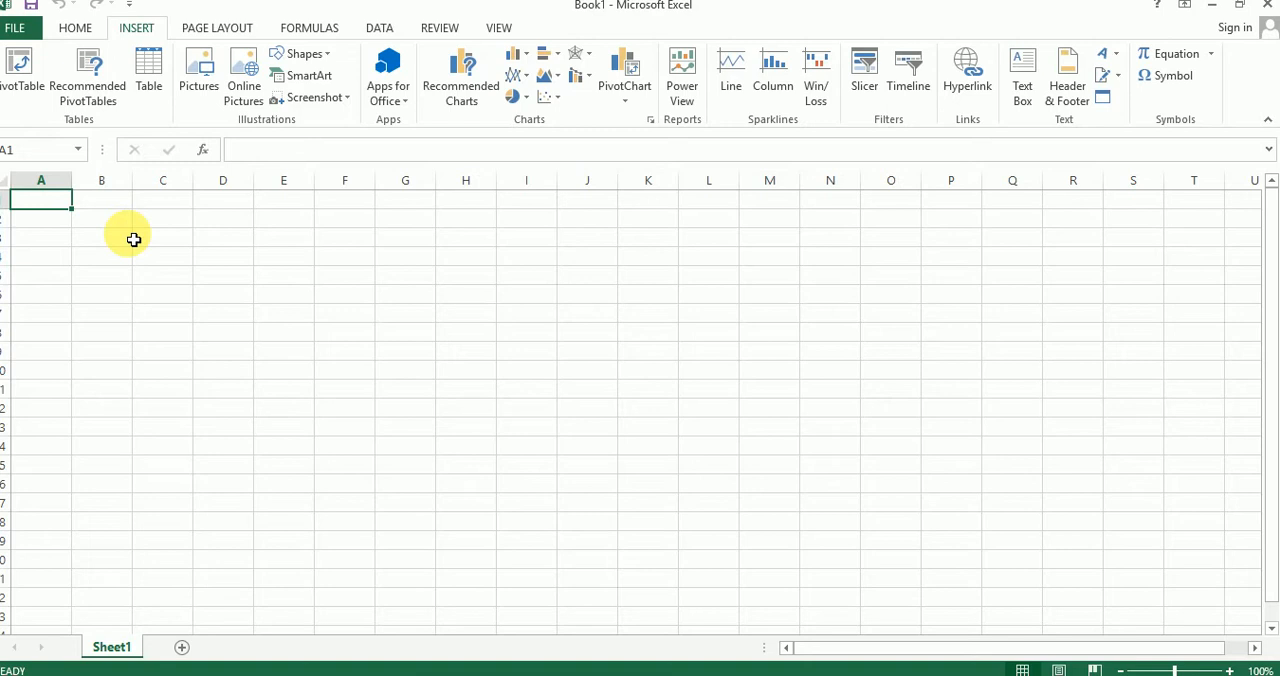
{"action": "left_click", "coordinate": [100, 222]}
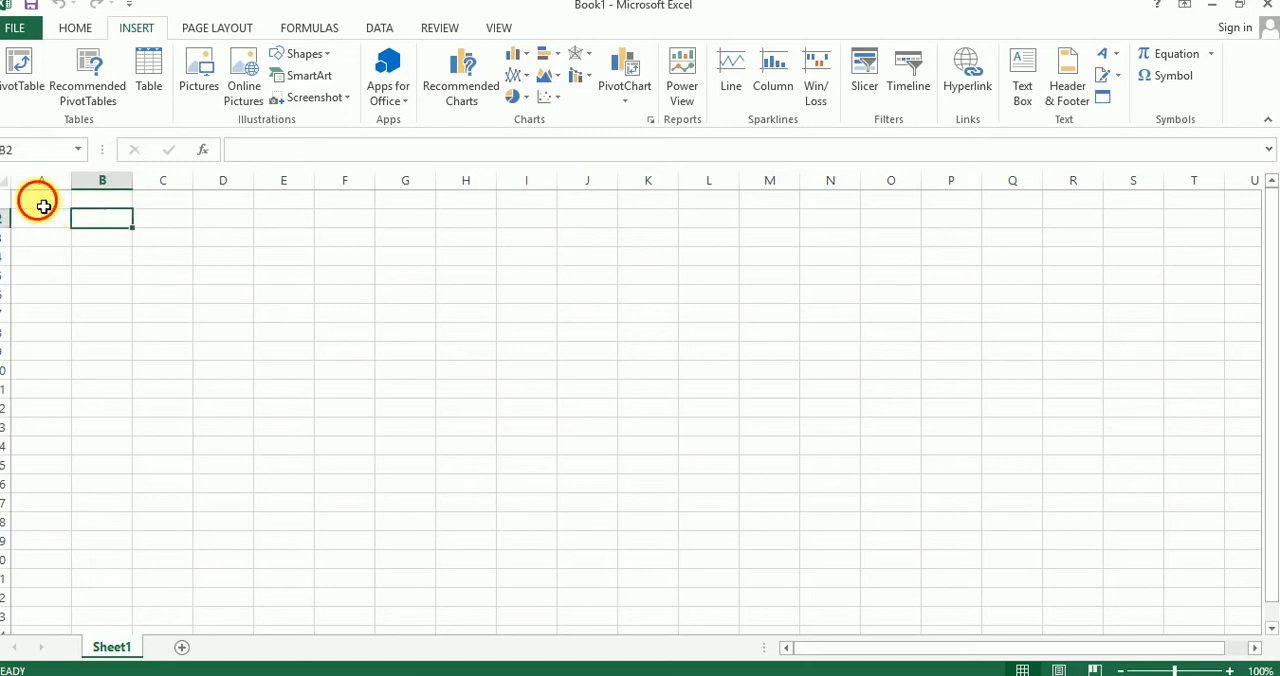
Step: Select the cell block A1:D5, clear the selection, and then select a range down column A
{"action": "left_click_drag", "start_coordinate": [37, 200], "coordinate": [230, 278]}
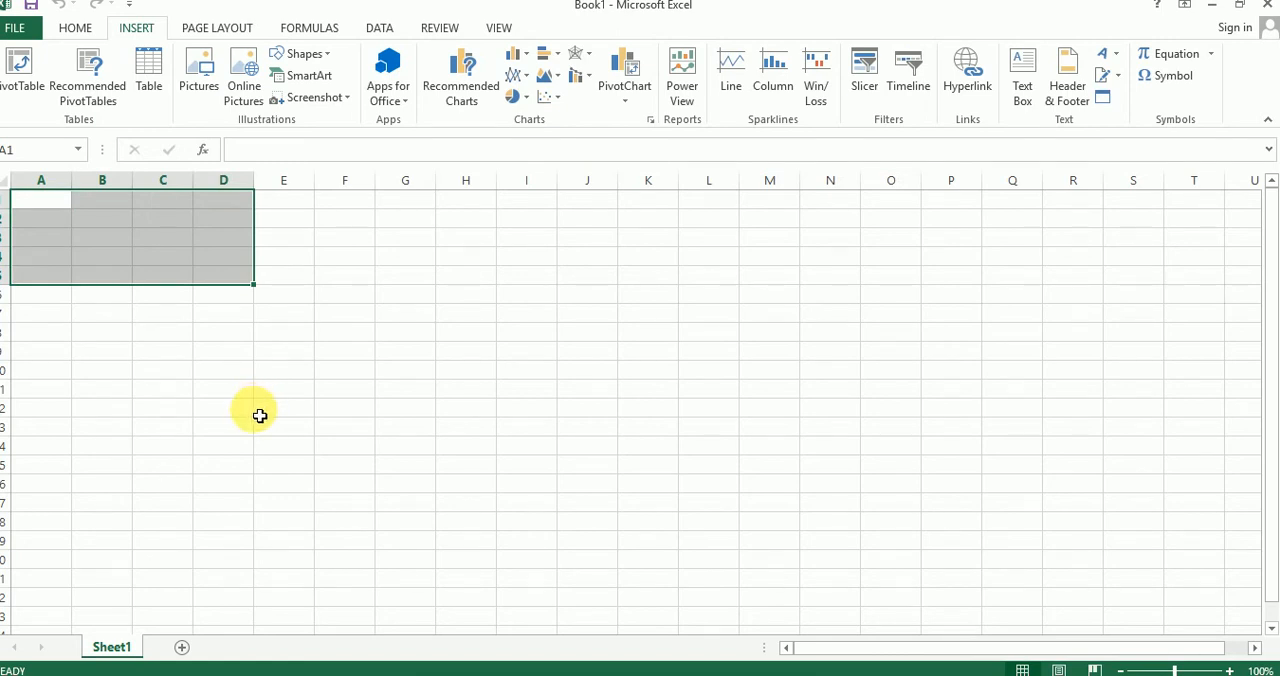
{"action": "left_click", "coordinate": [258, 414]}
{"action": "left_click", "coordinate": [59, 204]}
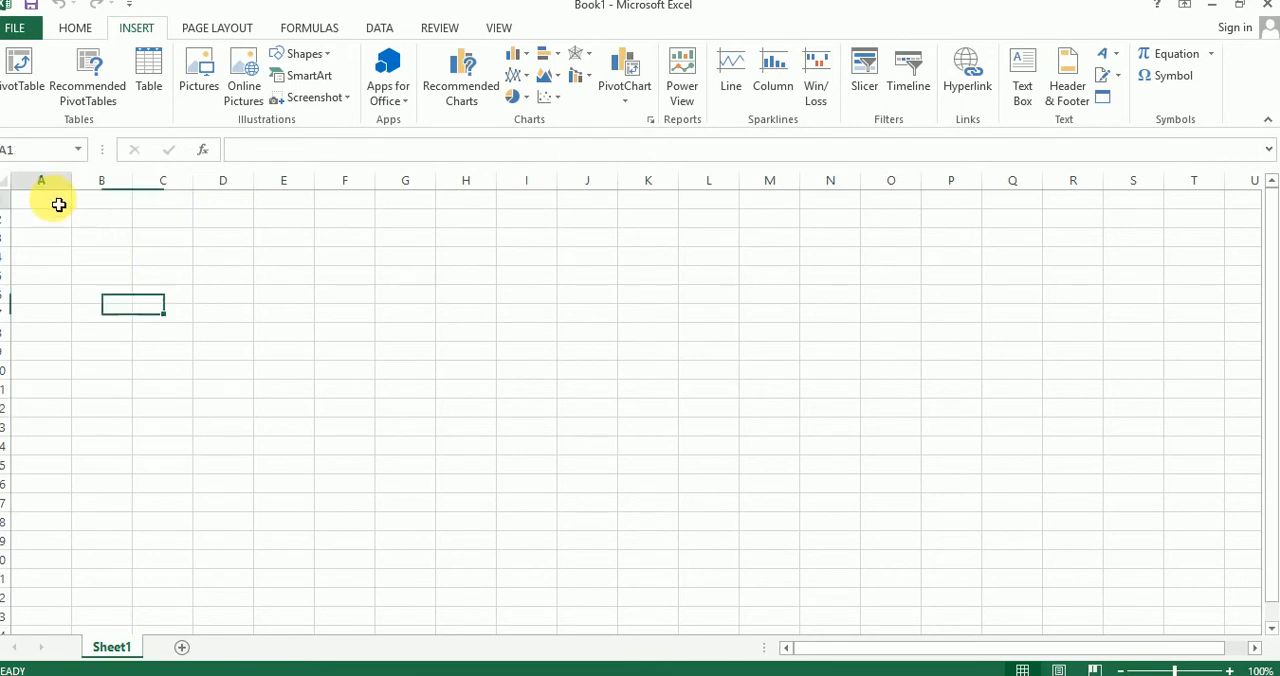
{"action": "left_click_drag", "start_coordinate": [59, 204], "coordinate": [51, 303]}
{"action": "left_click", "coordinate": [190, 281]}
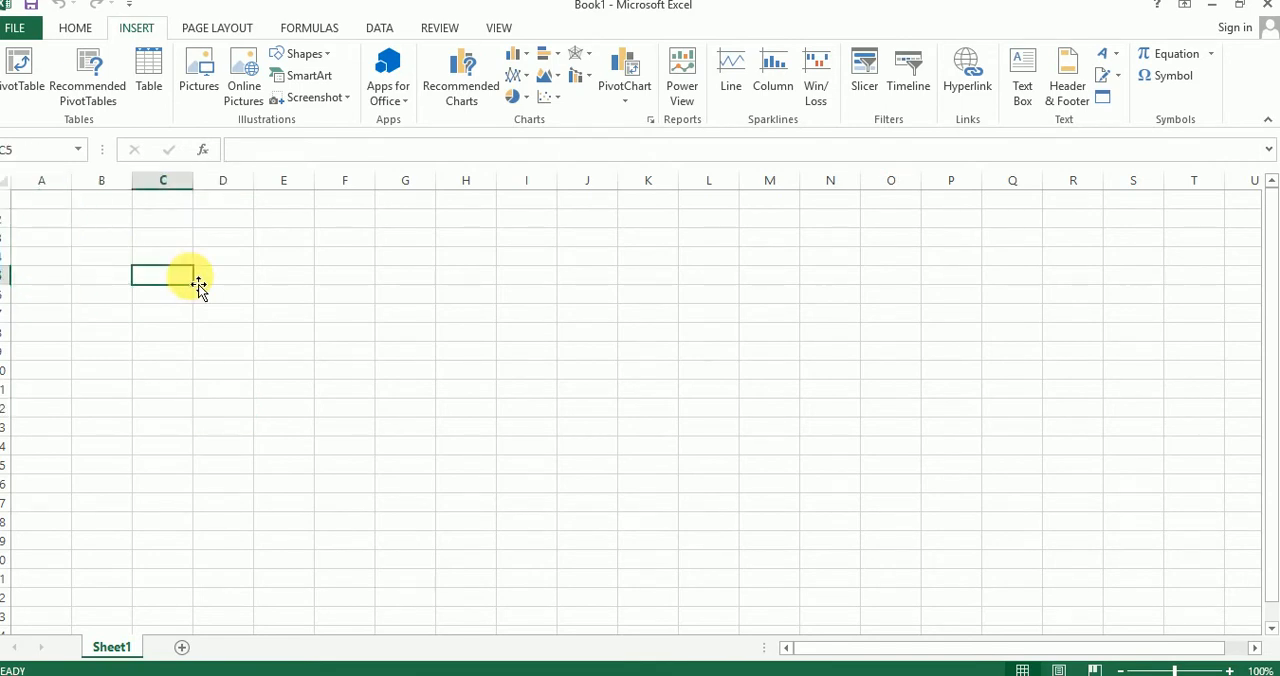
Step: Select ranges across row 1 starting from A1, then a short range down column A
{"action": "left_click", "coordinate": [145, 250]}
{"action": "left_click_drag", "start_coordinate": [40, 200], "coordinate": [223, 208]}
{"action": "left_click", "coordinate": [124, 274]}
{"action": "left_click_drag", "start_coordinate": [54, 204], "coordinate": [308, 197]}
{"action": "left_click_drag", "start_coordinate": [143, 258], "coordinate": [108, 237]}
{"action": "left_click_drag", "start_coordinate": [54, 203], "coordinate": [54, 282]}
{"action": "left_click", "coordinate": [128, 279]}
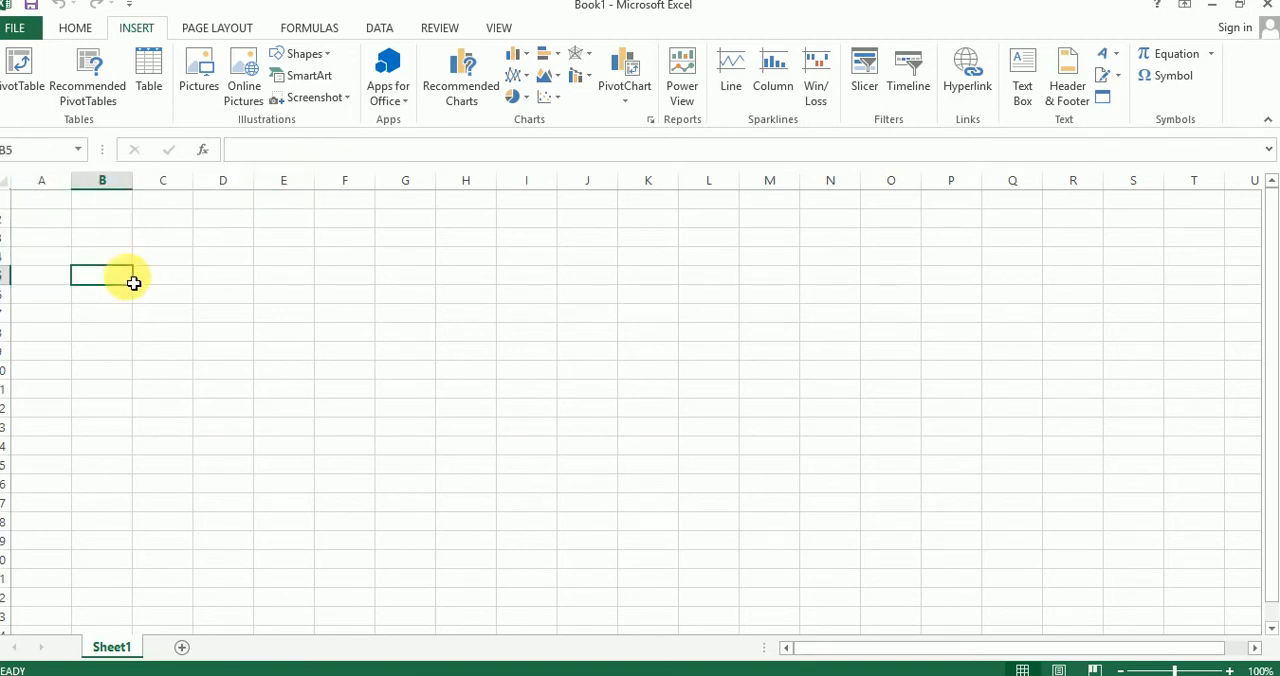
Step: Select the cell block A1:D2, followed by the row 1 ranges A1:D1 and A1:E1
{"action": "left_click", "coordinate": [36, 196]}
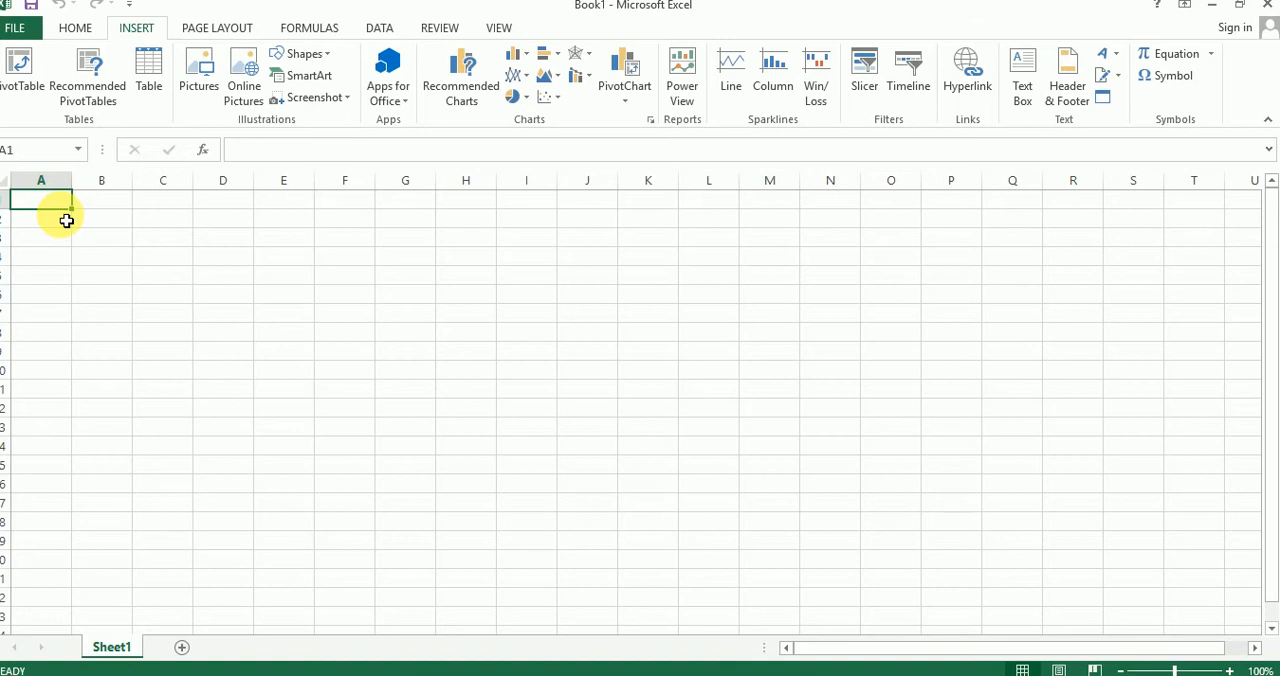
{"action": "left_click_drag", "start_coordinate": [66, 220], "coordinate": [249, 217]}
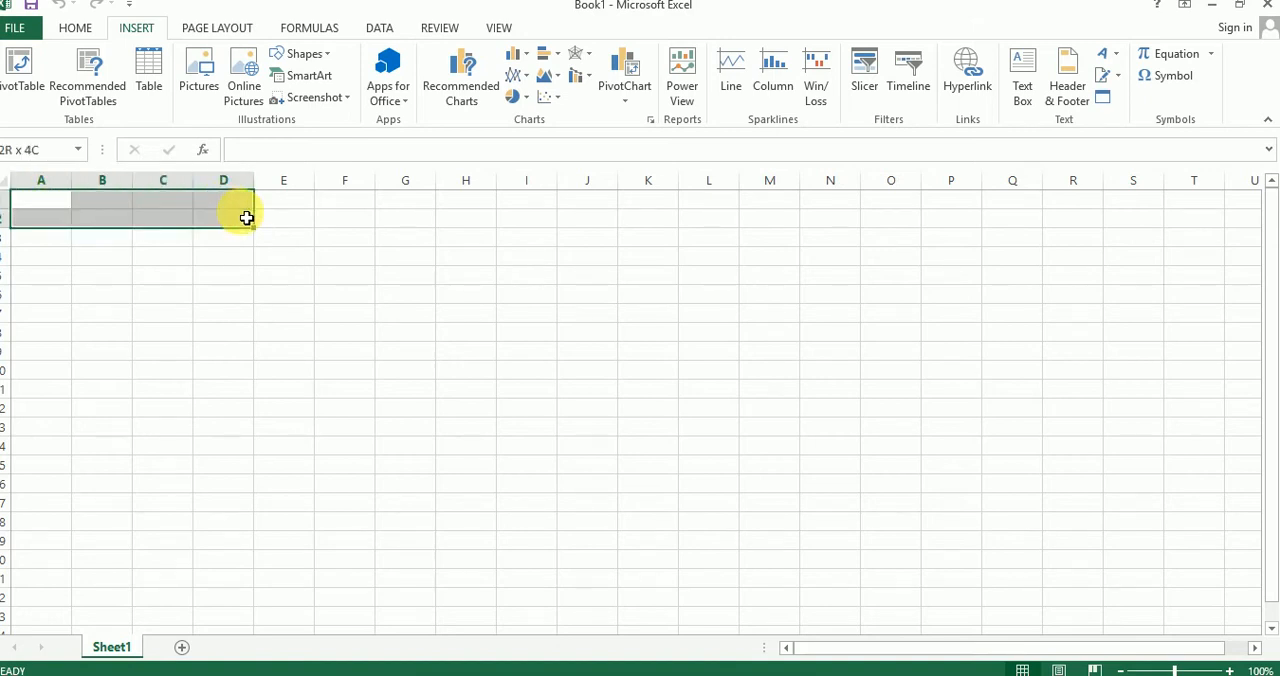
{"action": "left_click", "coordinate": [209, 249]}
{"action": "left_click_drag", "start_coordinate": [54, 203], "coordinate": [249, 203]}
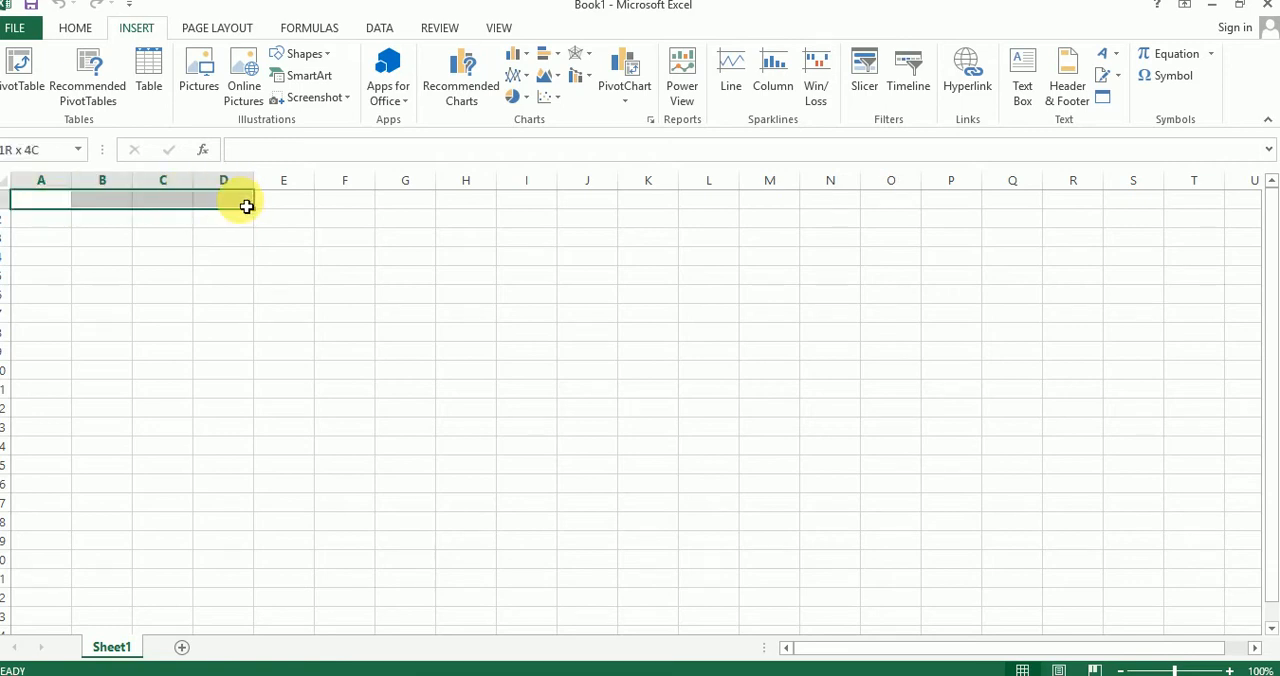
{"action": "left_click", "coordinate": [210, 238]}
{"action": "left_click_drag", "start_coordinate": [59, 203], "coordinate": [274, 209]}
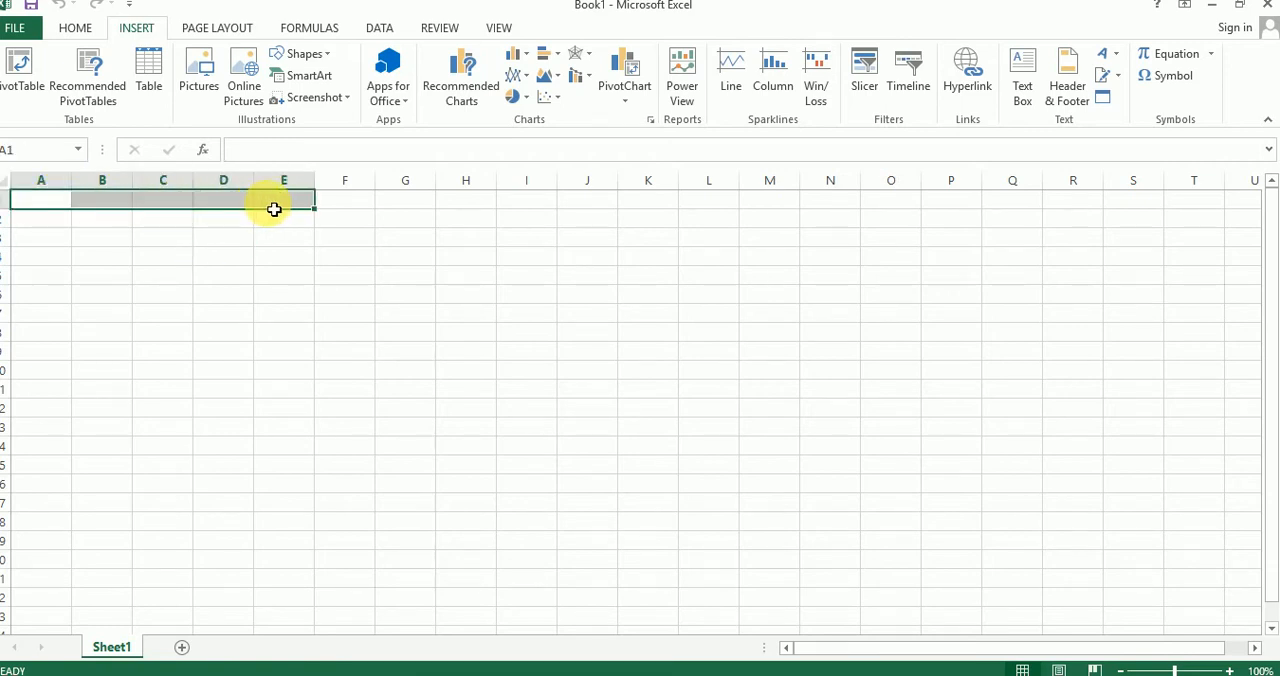
{"action": "left_click", "coordinate": [172, 281]}
Step: Select the range A1:E1 across row 1, then a range from A1 down column A
{"action": "left_click_drag", "start_coordinate": [40, 205], "coordinate": [295, 203]}
{"action": "left_click", "coordinate": [162, 276]}
{"action": "left_click_drag", "start_coordinate": [60, 206], "coordinate": [51, 347]}
{"action": "left_click", "coordinate": [145, 260]}
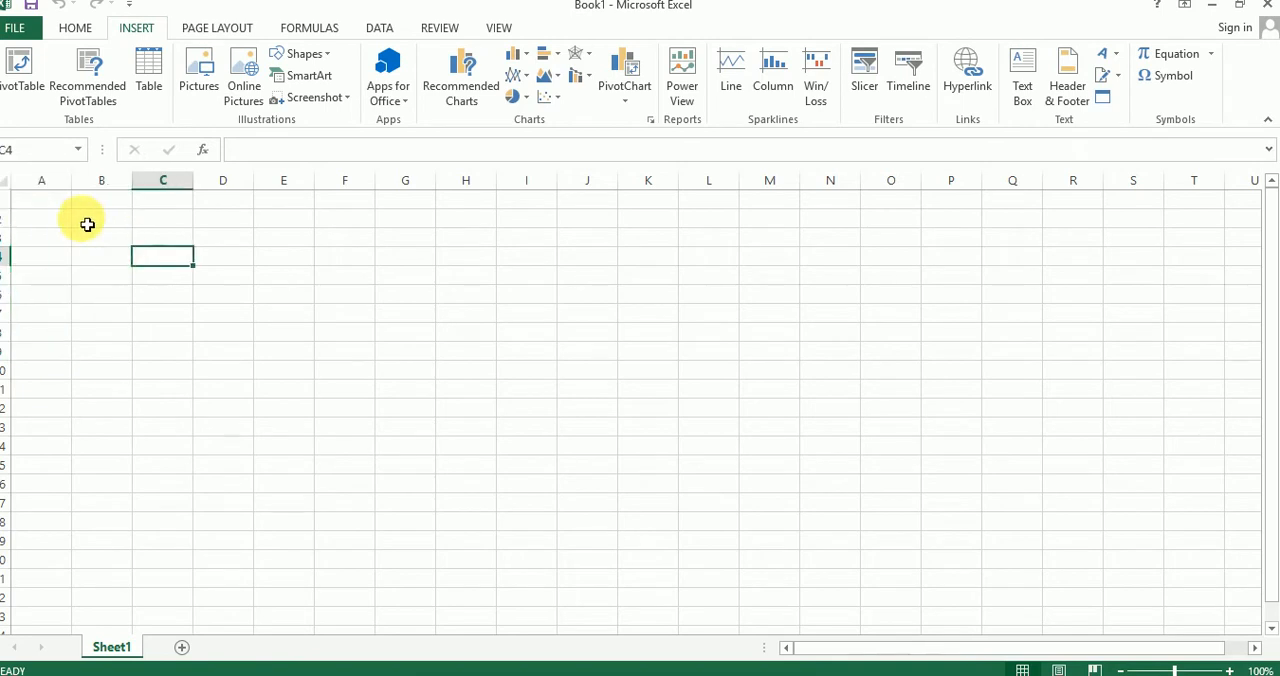
Step: Select cells A1, B1, C1 and D1 one at a time, then select a range across row 1
{"action": "left_click", "coordinate": [44, 210]}
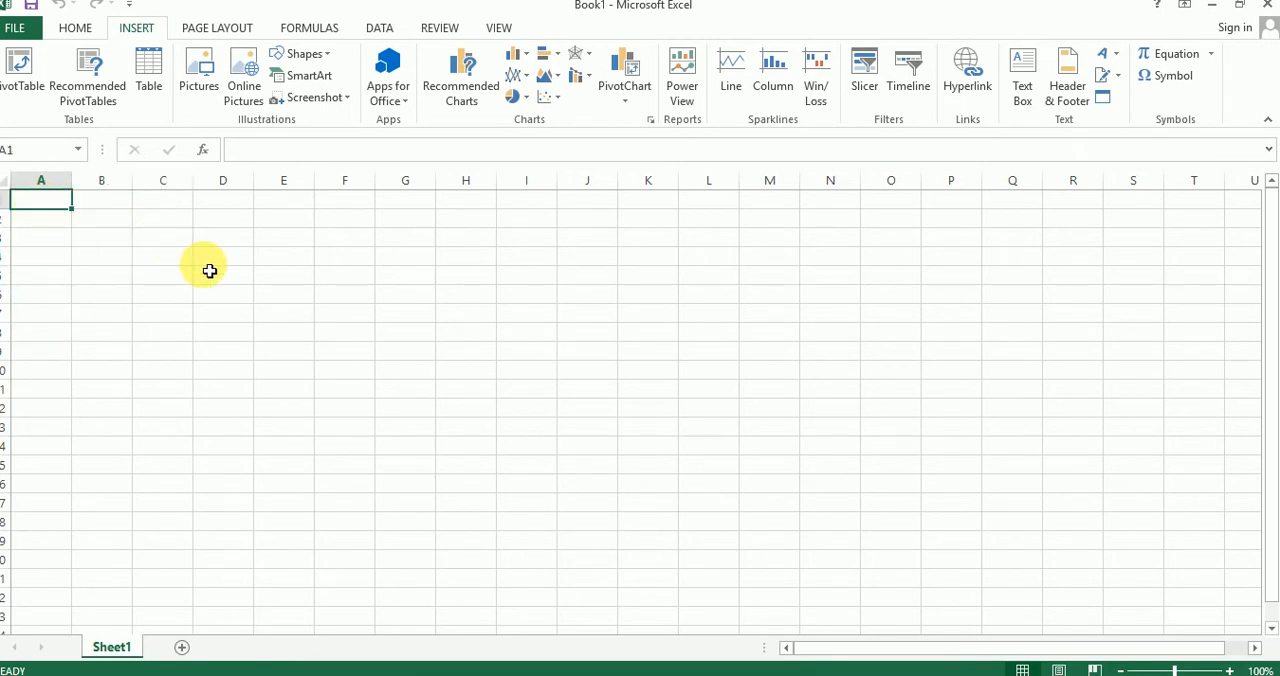
{"action": "left_click", "coordinate": [170, 278]}
{"action": "left_click", "coordinate": [57, 203]}
{"action": "left_click", "coordinate": [96, 203]}
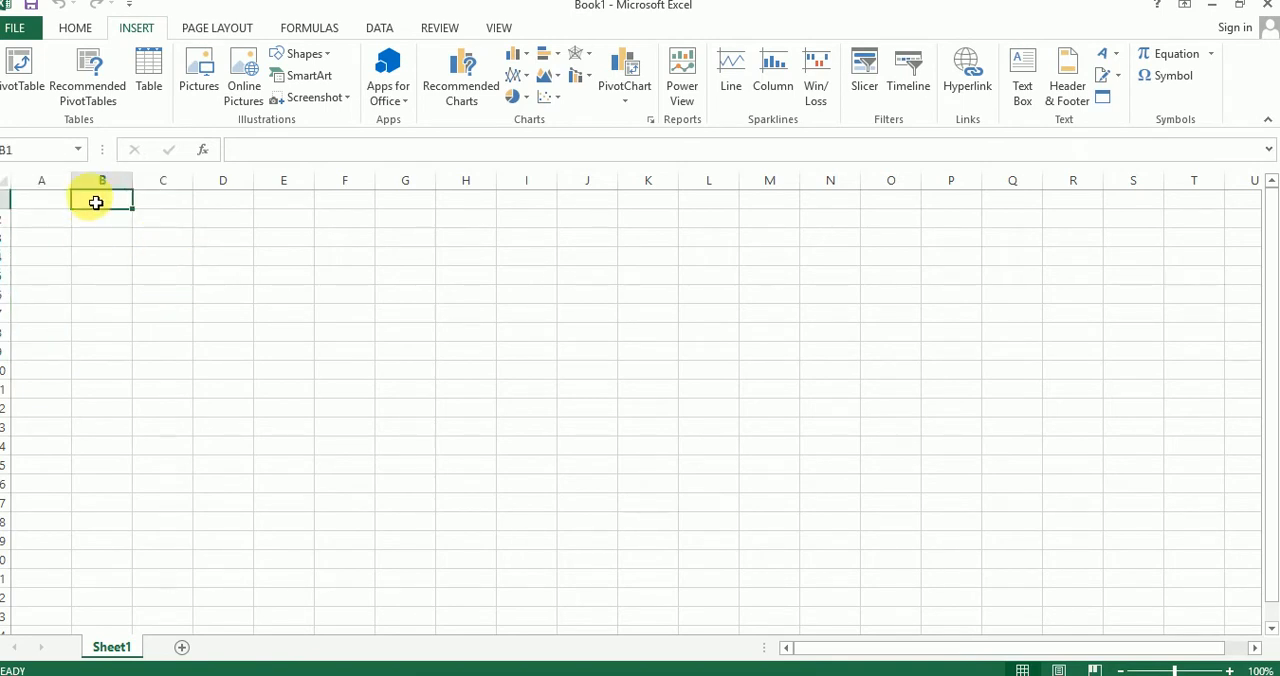
{"action": "left_click", "coordinate": [168, 200]}
{"action": "left_click", "coordinate": [228, 200]}
{"action": "left_click", "coordinate": [62, 205]}
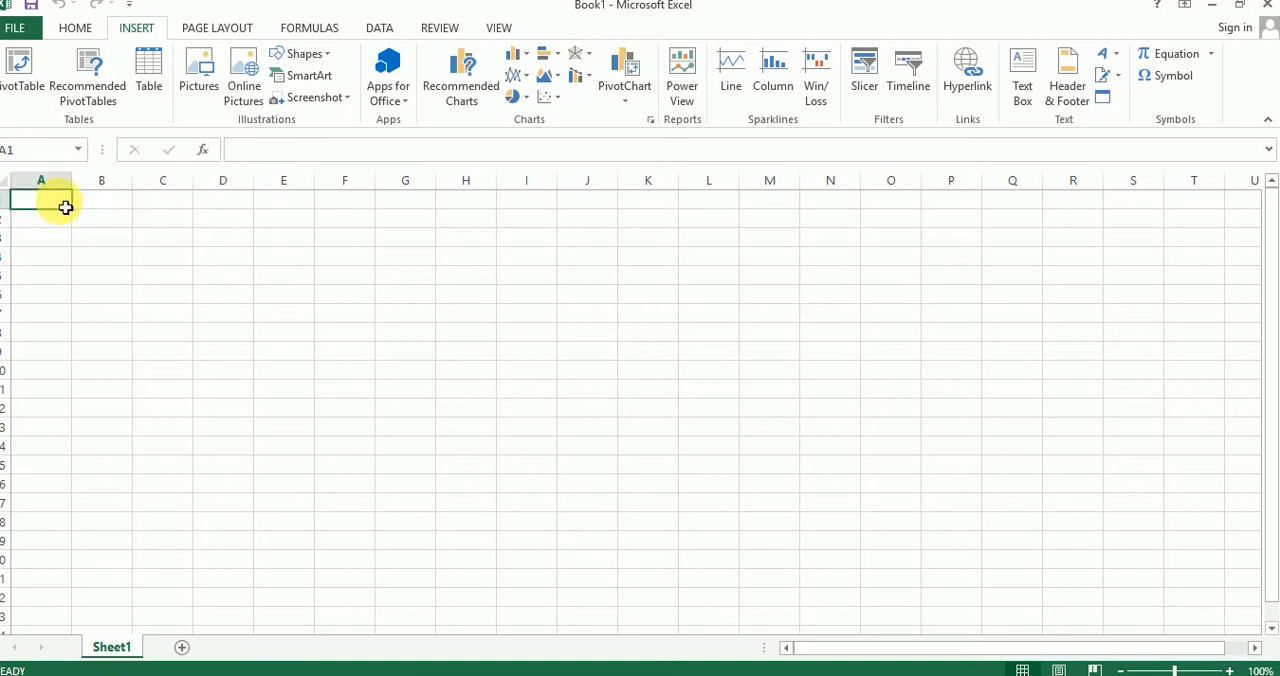
{"action": "left_click_drag", "start_coordinate": [74, 203], "coordinate": [283, 206]}
{"action": "left_click", "coordinate": [215, 294]}
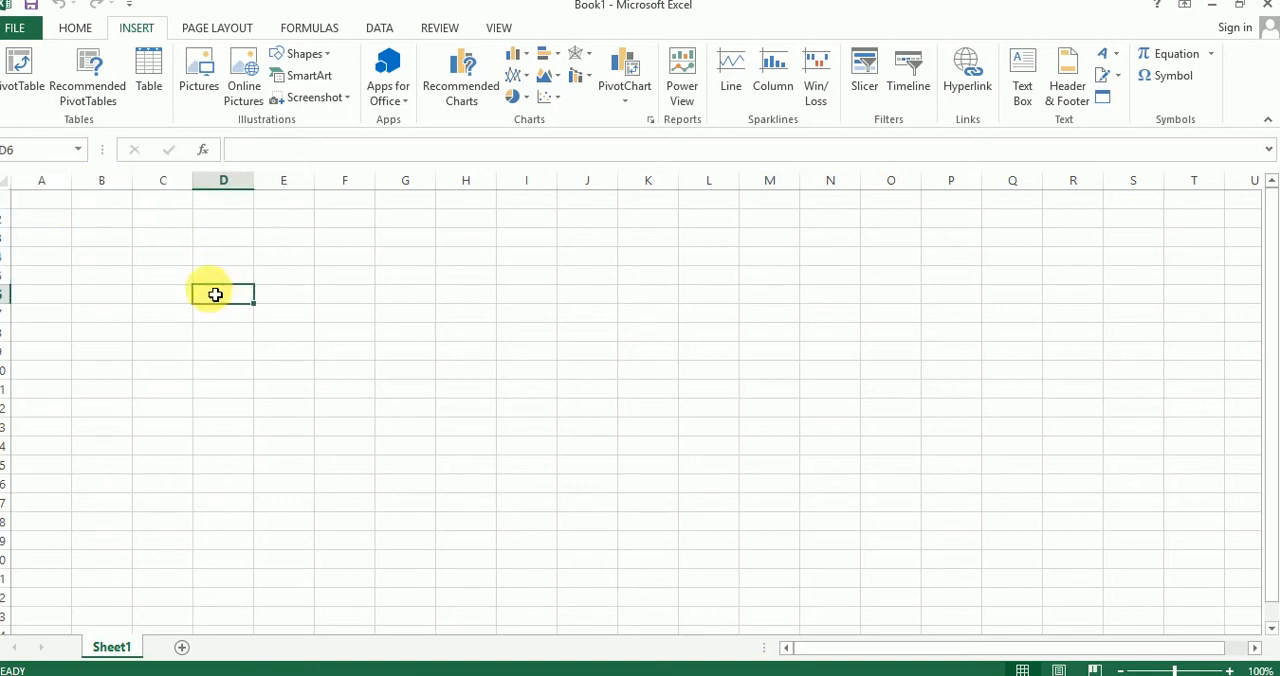
{"action": "left_click", "coordinate": [62, 205]}
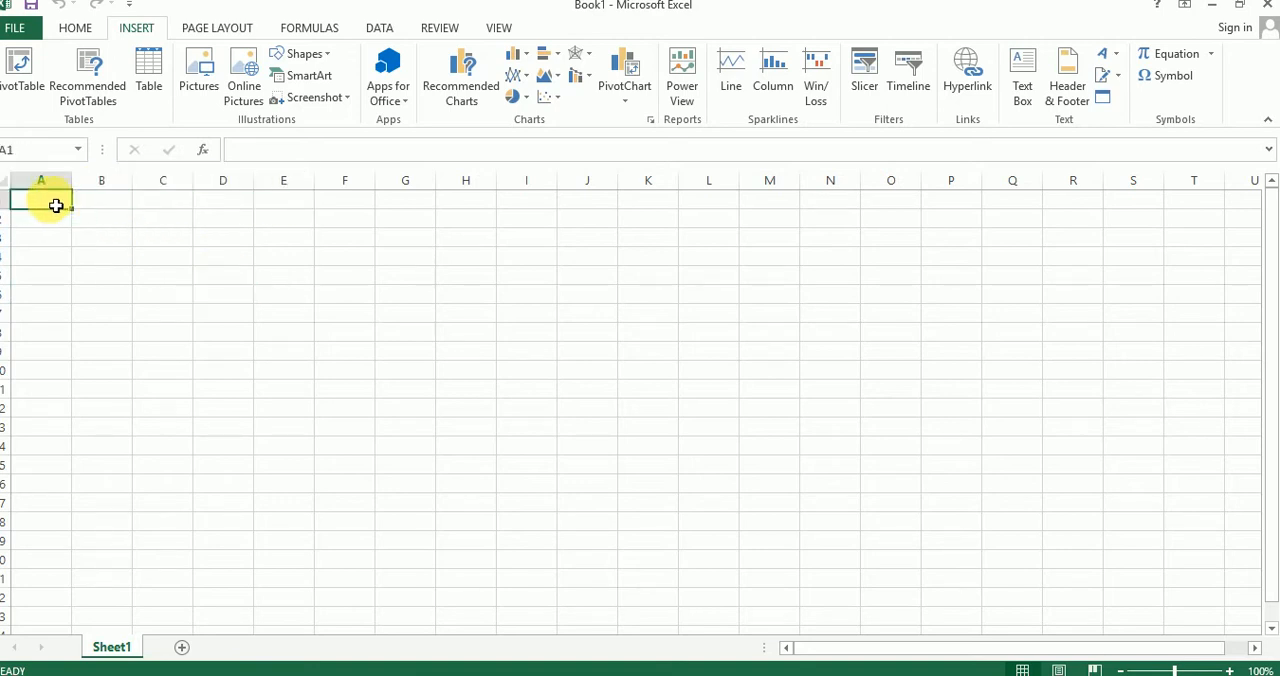
{"action": "left_click", "coordinate": [100, 220]}
{"action": "left_click", "coordinate": [62, 205]}
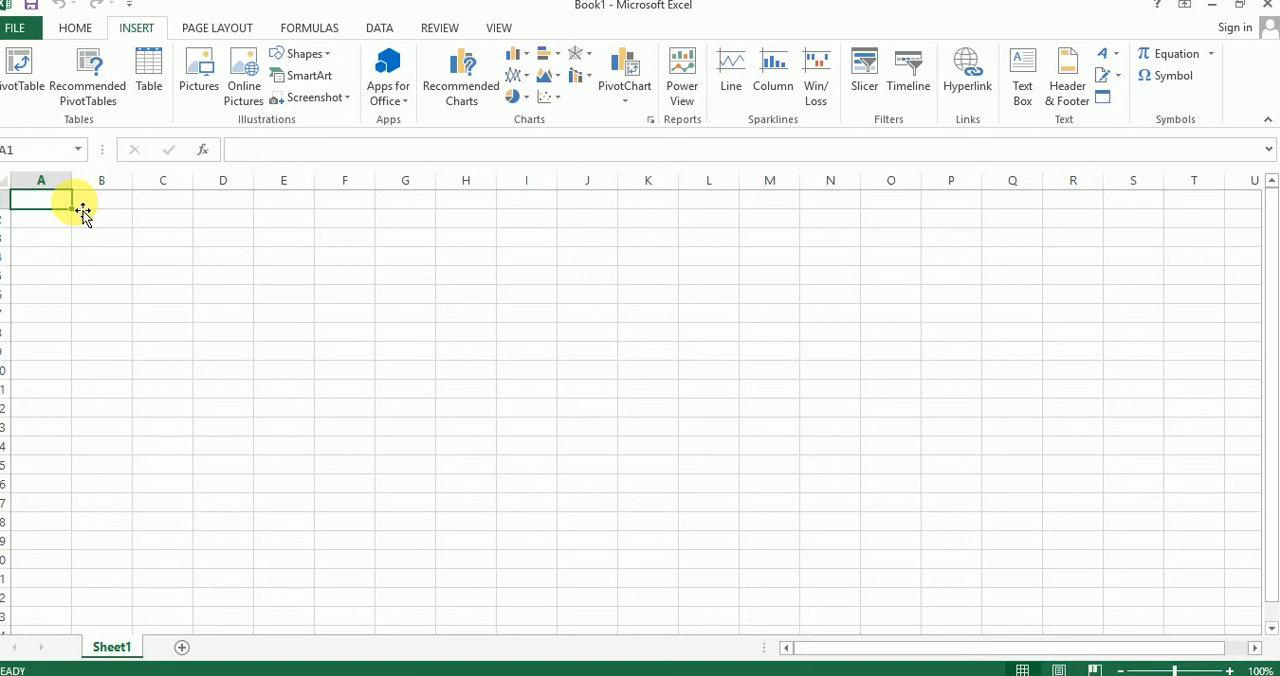
{"action": "left_click", "coordinate": [70, 250]}
{"action": "left_click", "coordinate": [63, 209]}
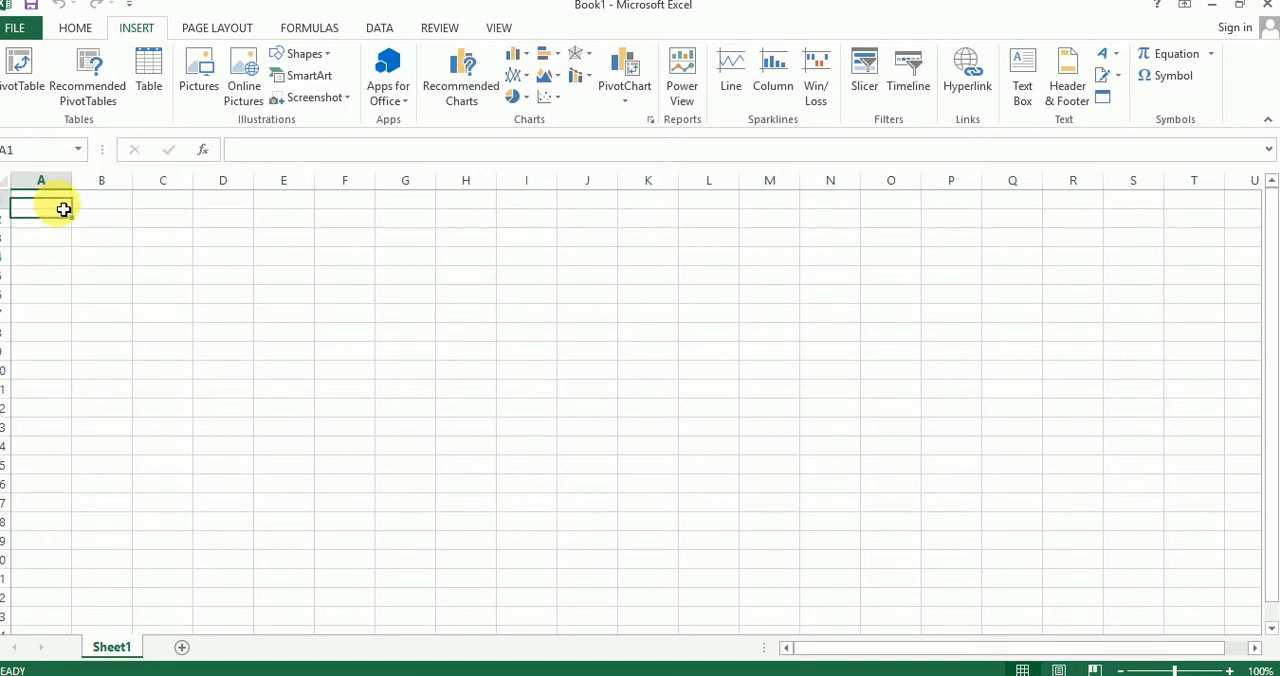
{"action": "left_click", "coordinate": [106, 220]}
{"action": "left_click", "coordinate": [63, 202]}
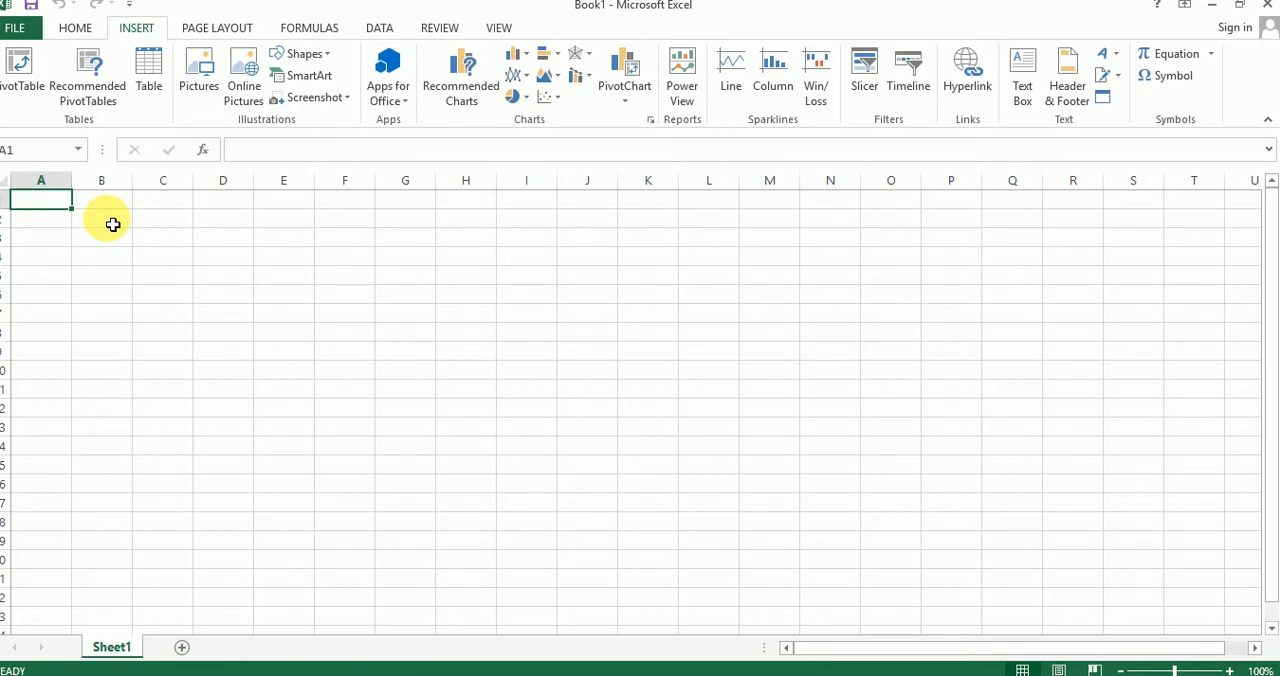
{"action": "left_click", "coordinate": [98, 220]}
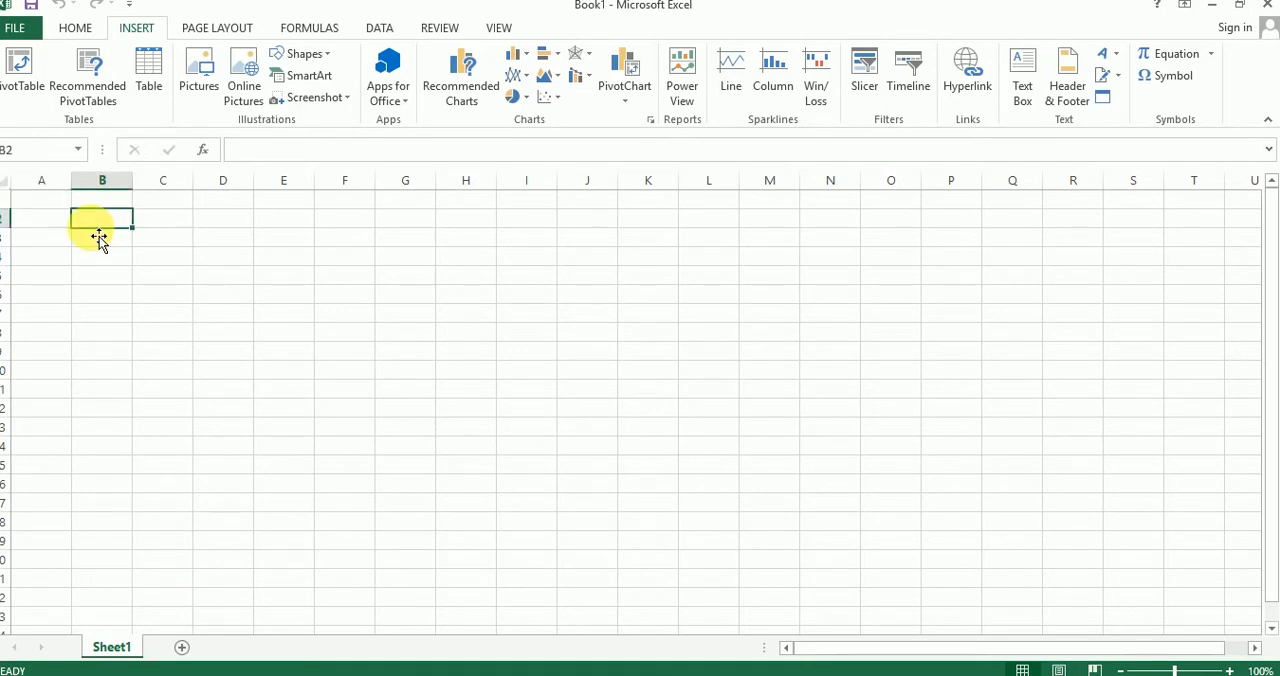
Step: Enter the headings name, name2 and name 3 in cells A1, B1 and C1
{"action": "left_click", "coordinate": [63, 203]}
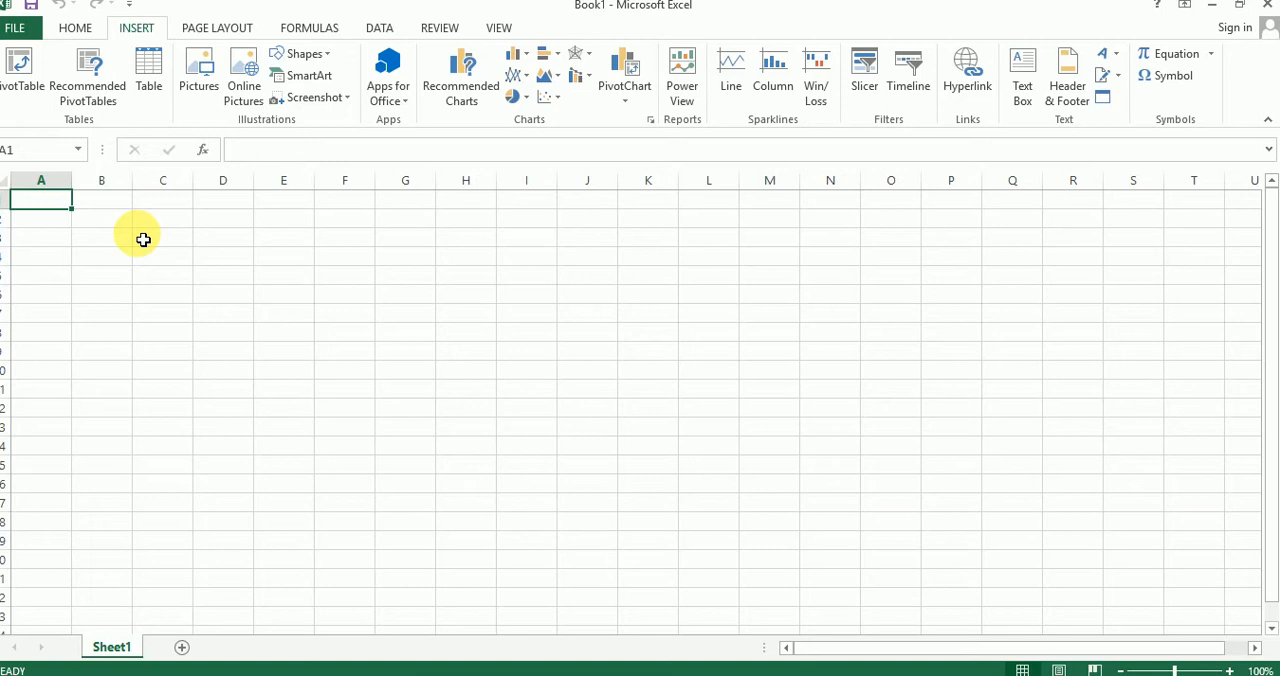
{"action": "type", "text": "name"}
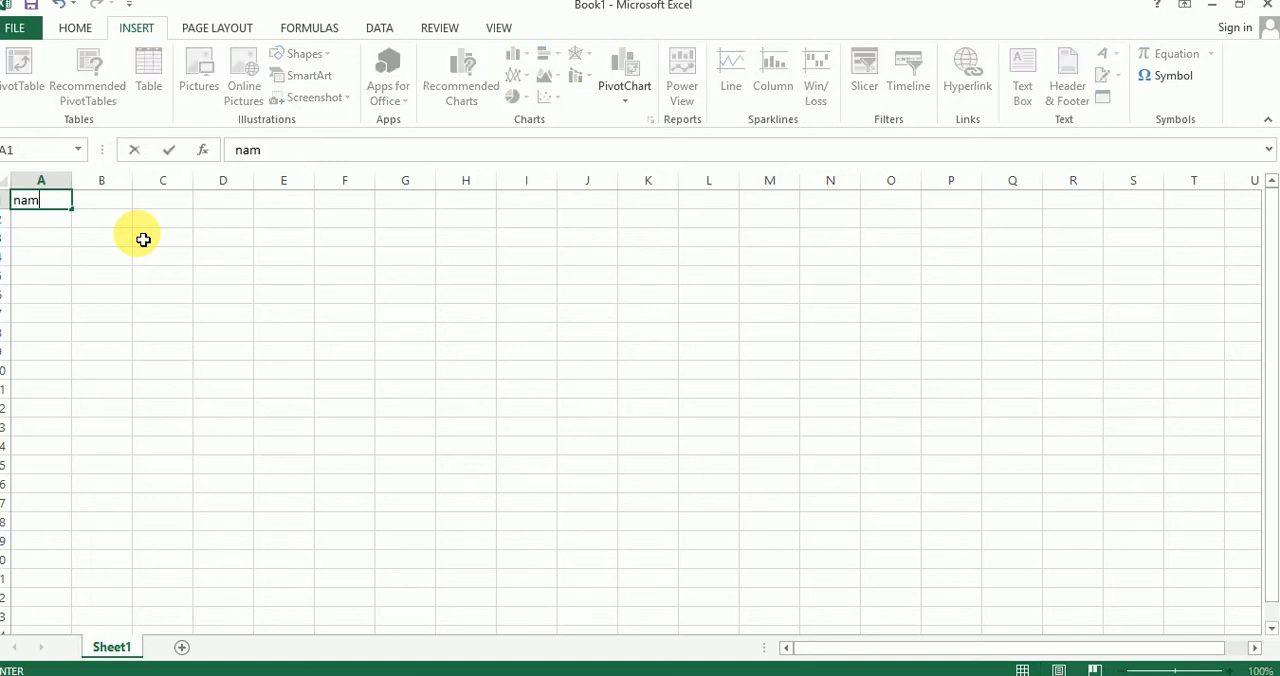
{"action": "left_click", "coordinate": [120, 201]}
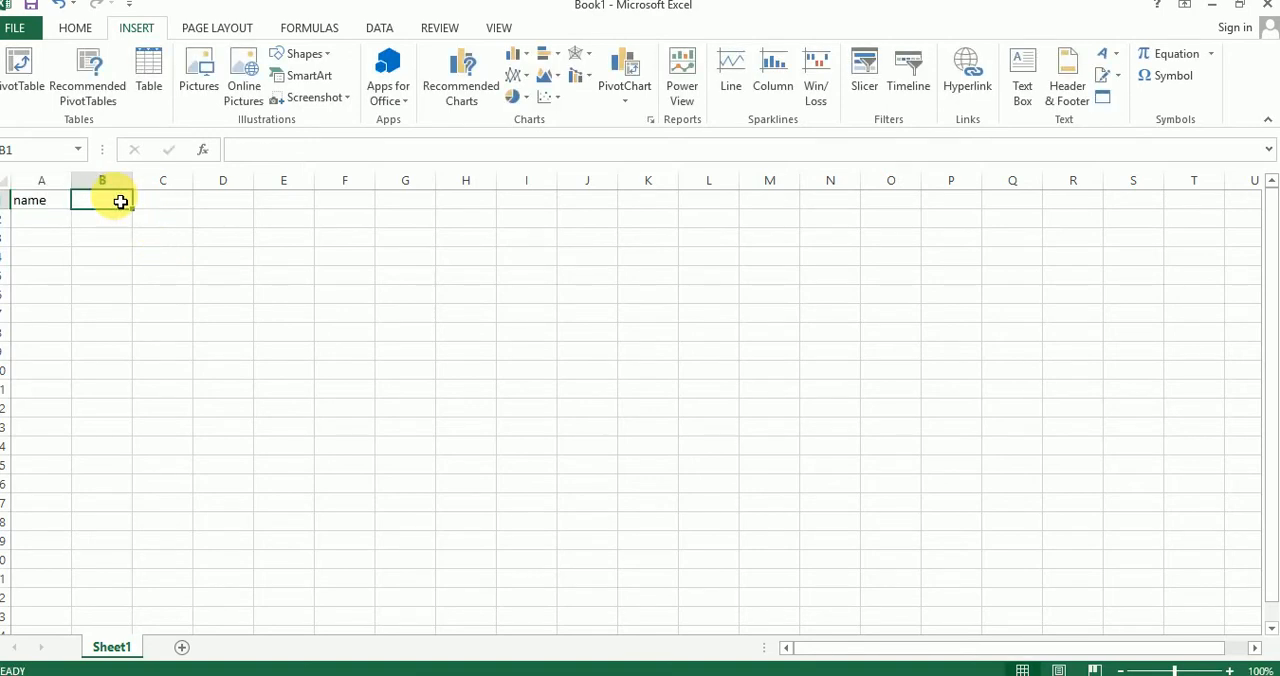
{"action": "type", "text": "name2"}
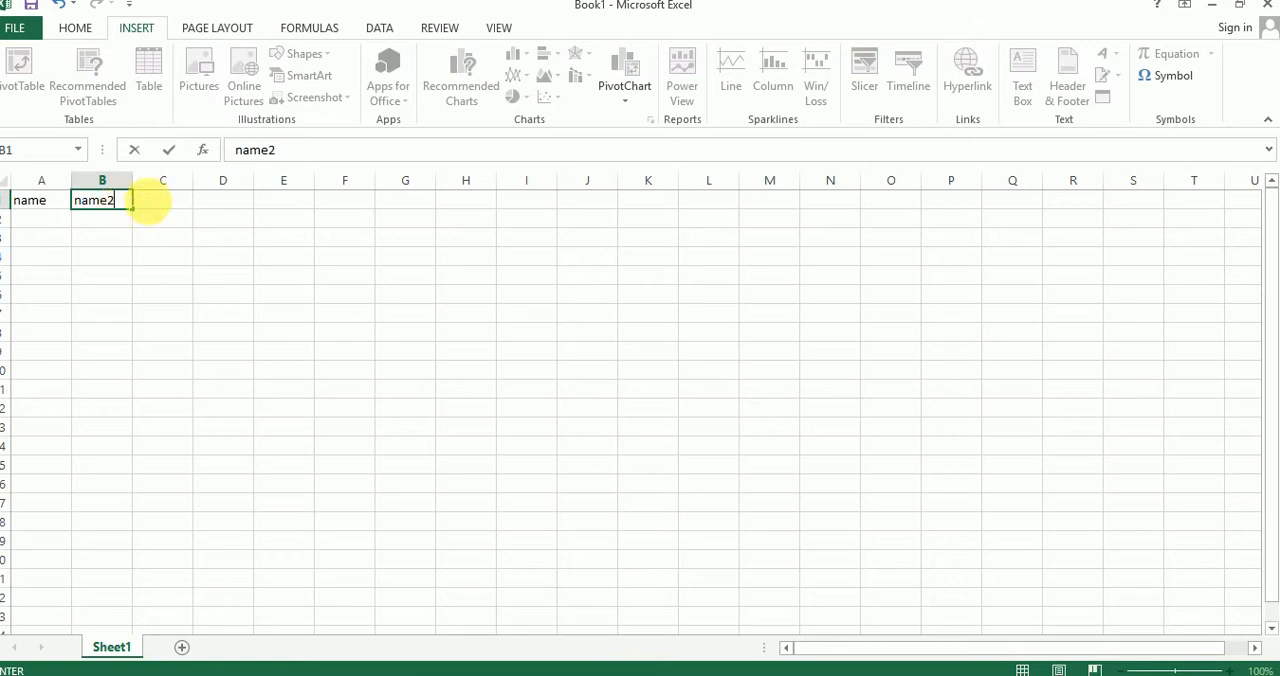
{"action": "left_click", "coordinate": [170, 206]}
{"action": "type", "text": "n"}
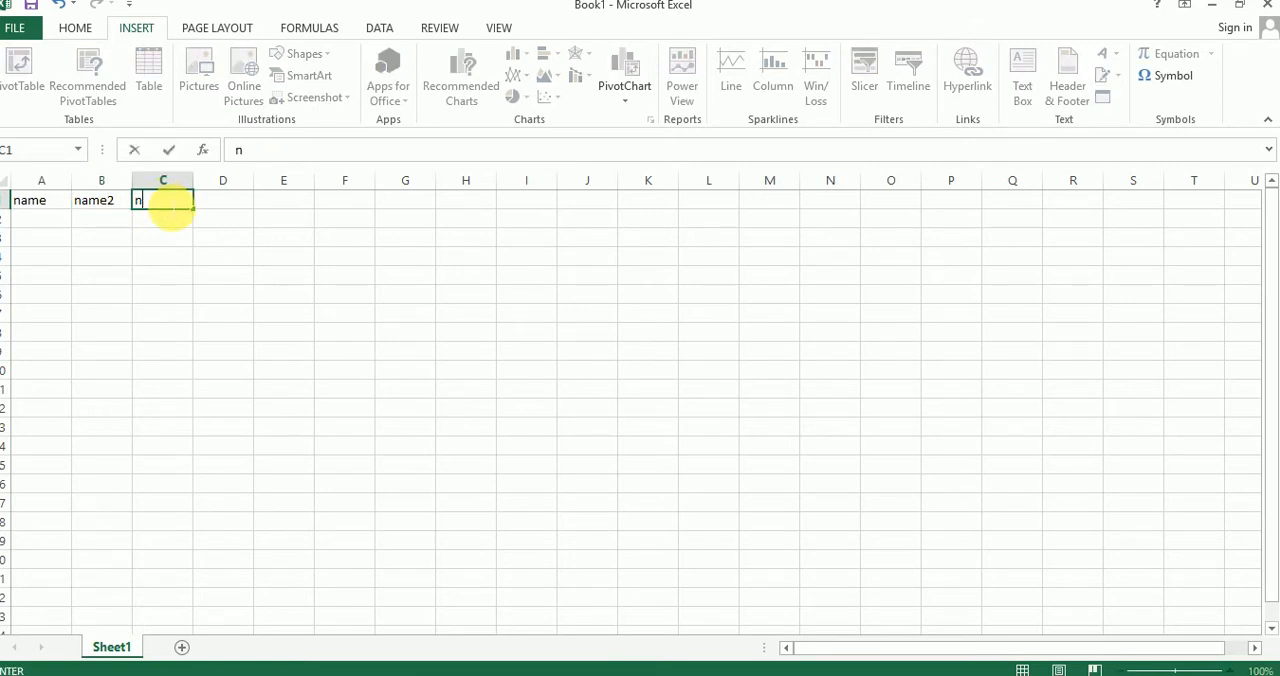
{"action": "type", "text": "ame 3"}
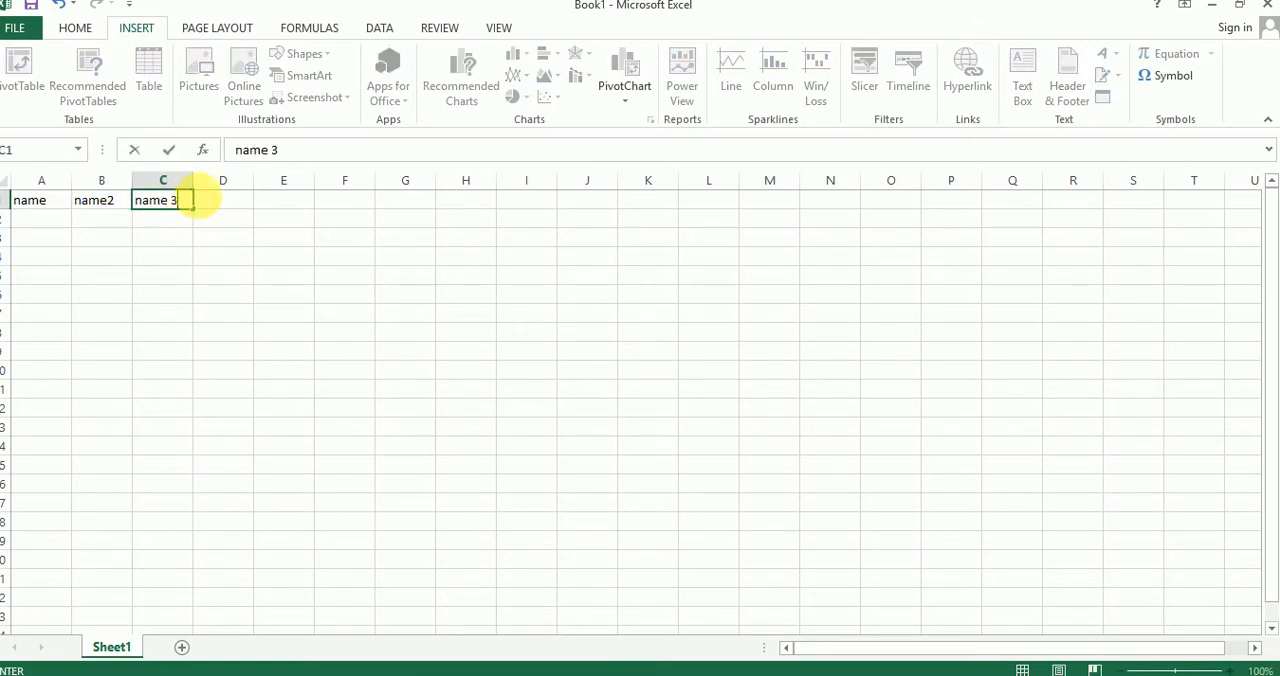
{"action": "left_click", "coordinate": [222, 204]}
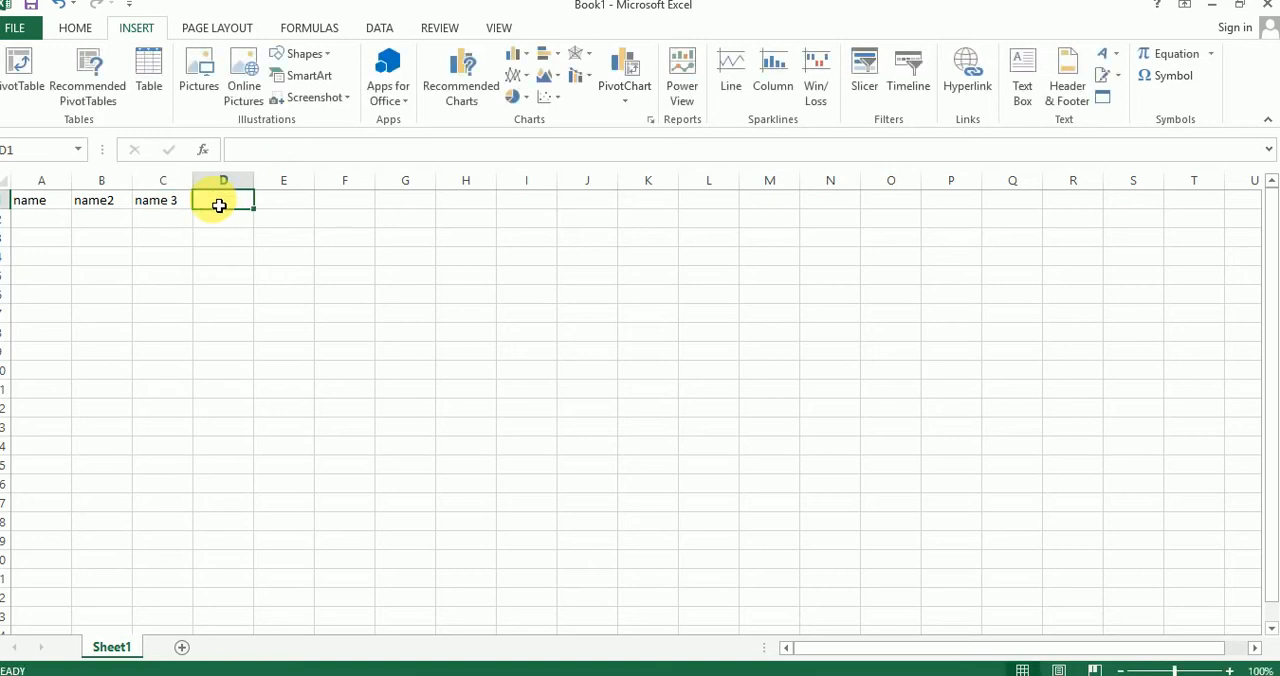
Step: Enter the row labels roll no, class and section in cells A2, A3 and A4
{"action": "left_click", "coordinate": [62, 224]}
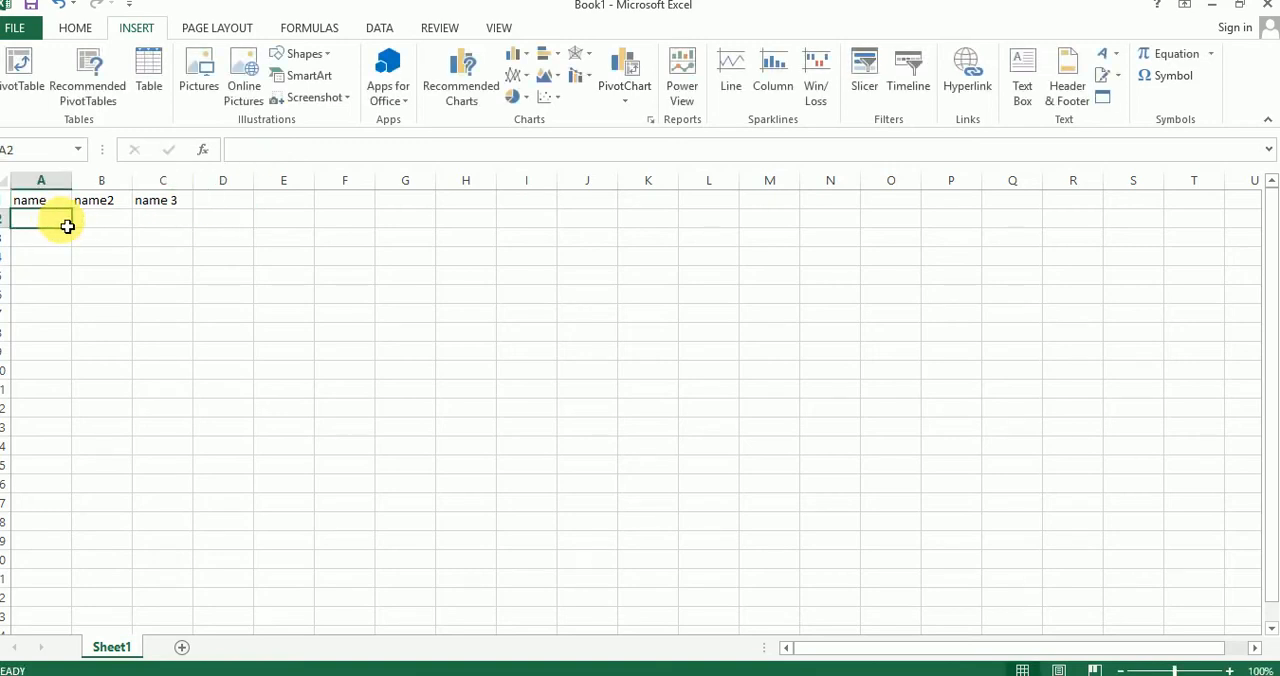
{"action": "type", "text": "c"}
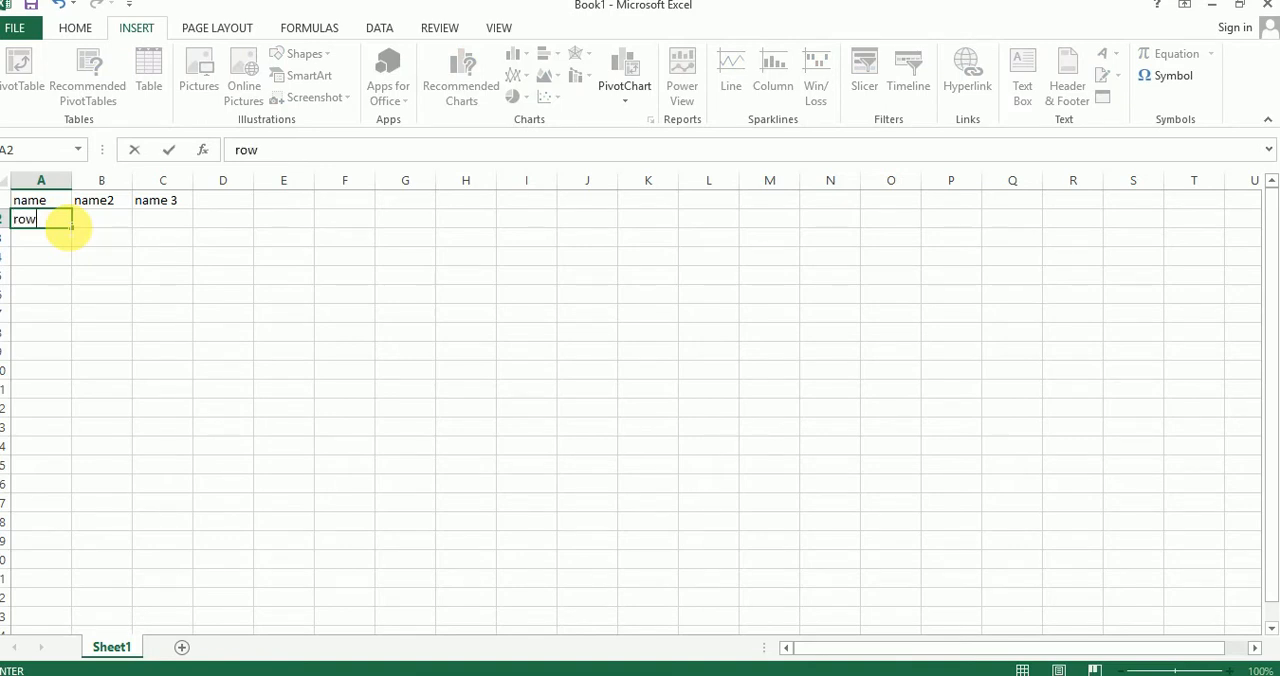
{"action": "type", "text": "ow 1"}
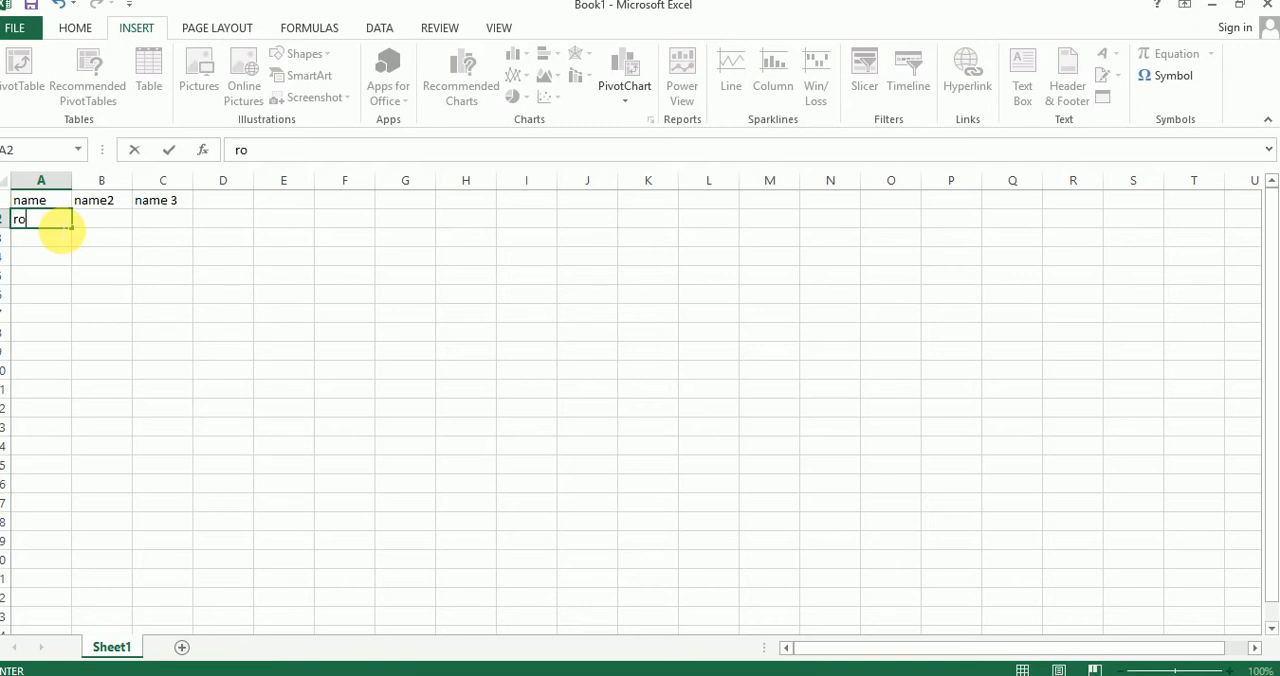
{"action": "left_click", "coordinate": [43, 240]}
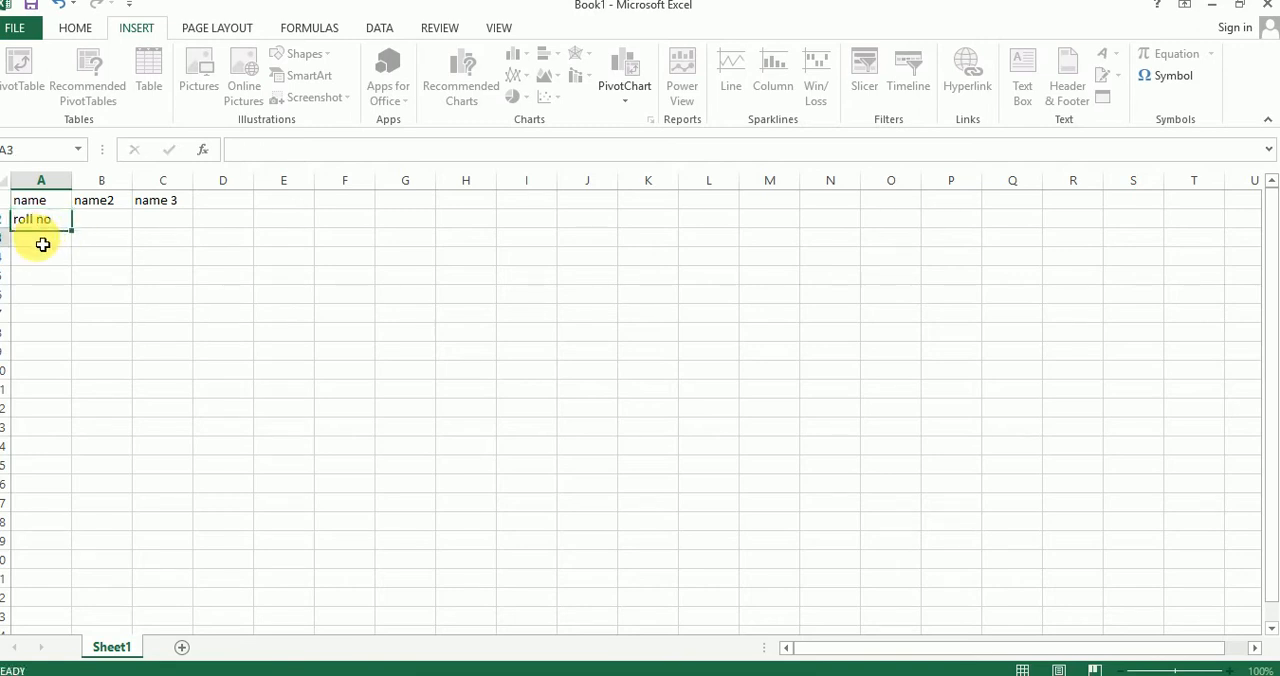
{"action": "type", "text": "class"}
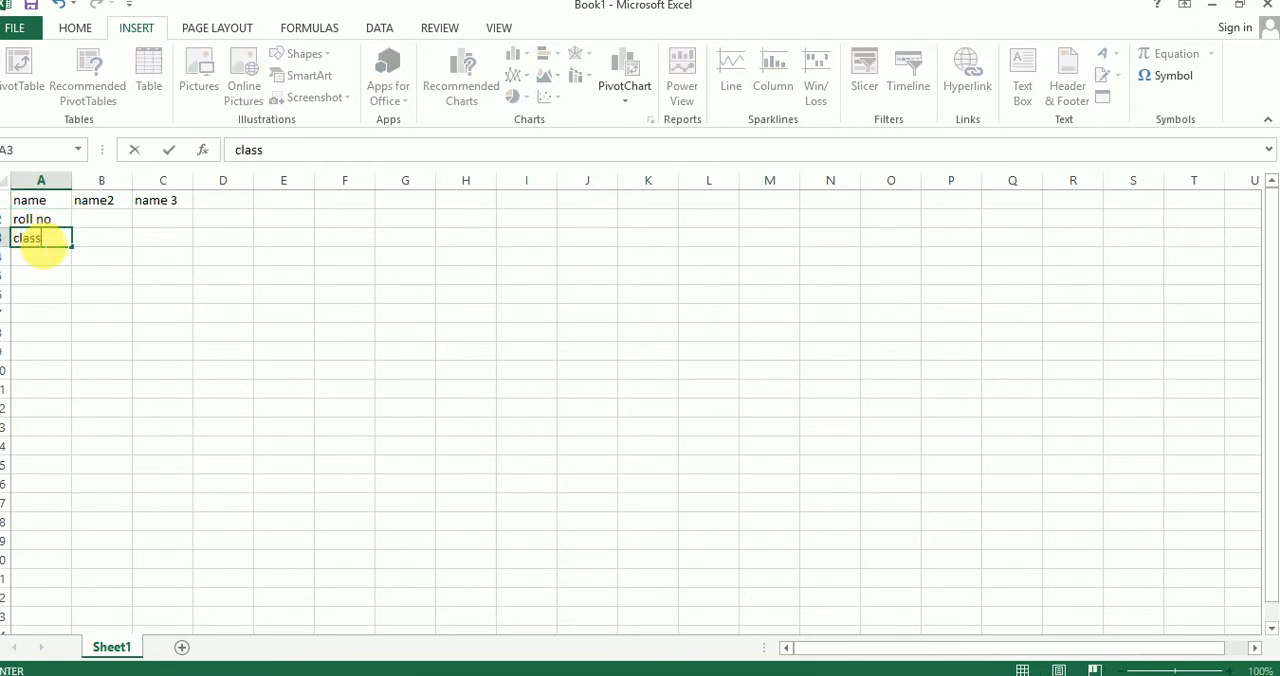
{"action": "left_click", "coordinate": [31, 261]}
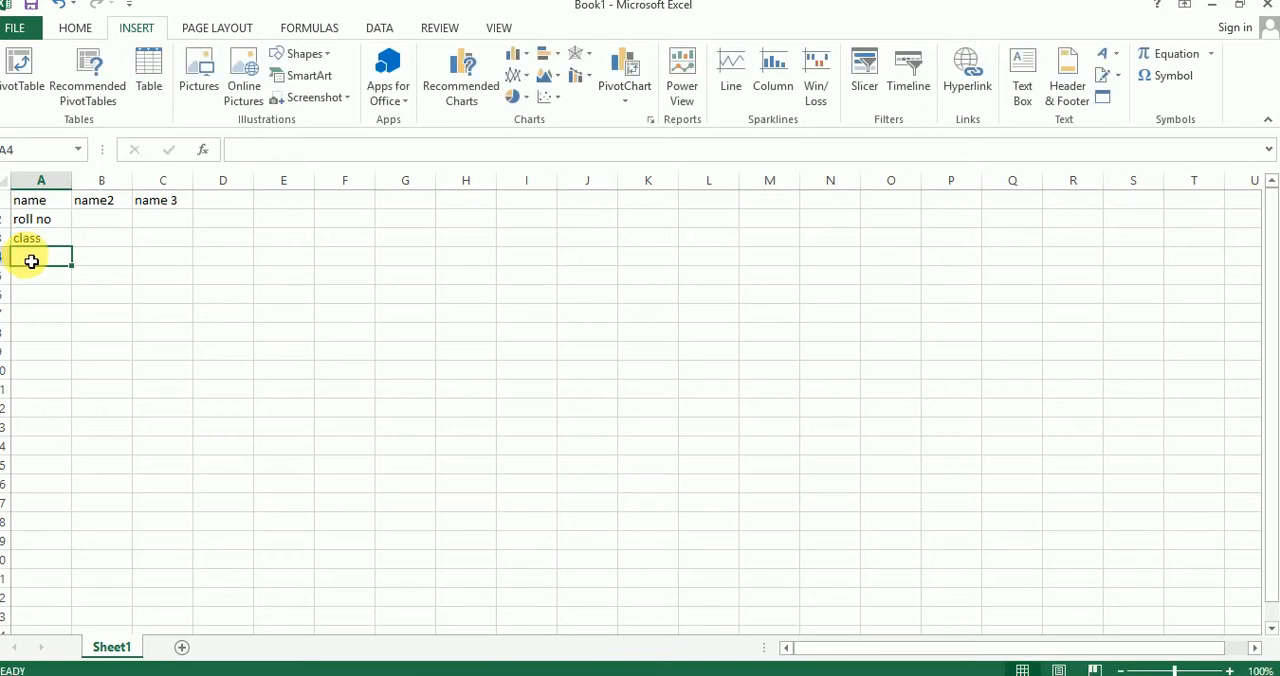
{"action": "type", "text": "section"}
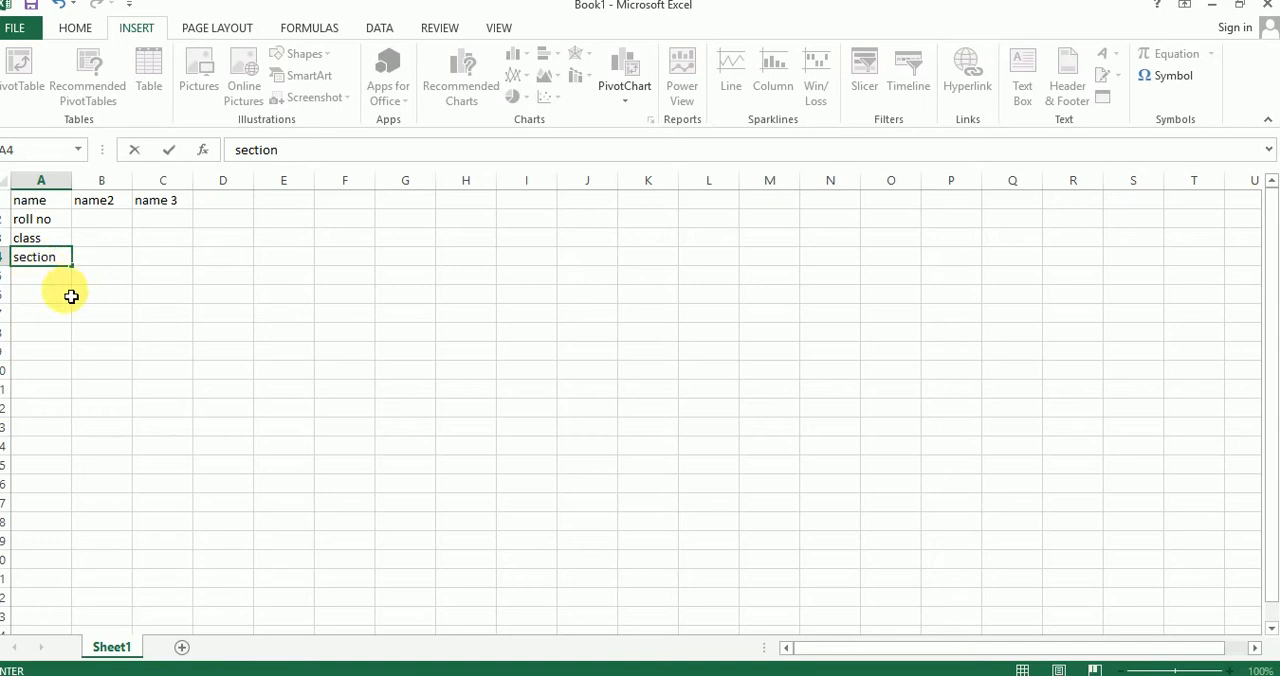
{"action": "left_click", "coordinate": [120, 219]}
{"action": "left_click_drag", "start_coordinate": [105, 269], "coordinate": [106, 259]}
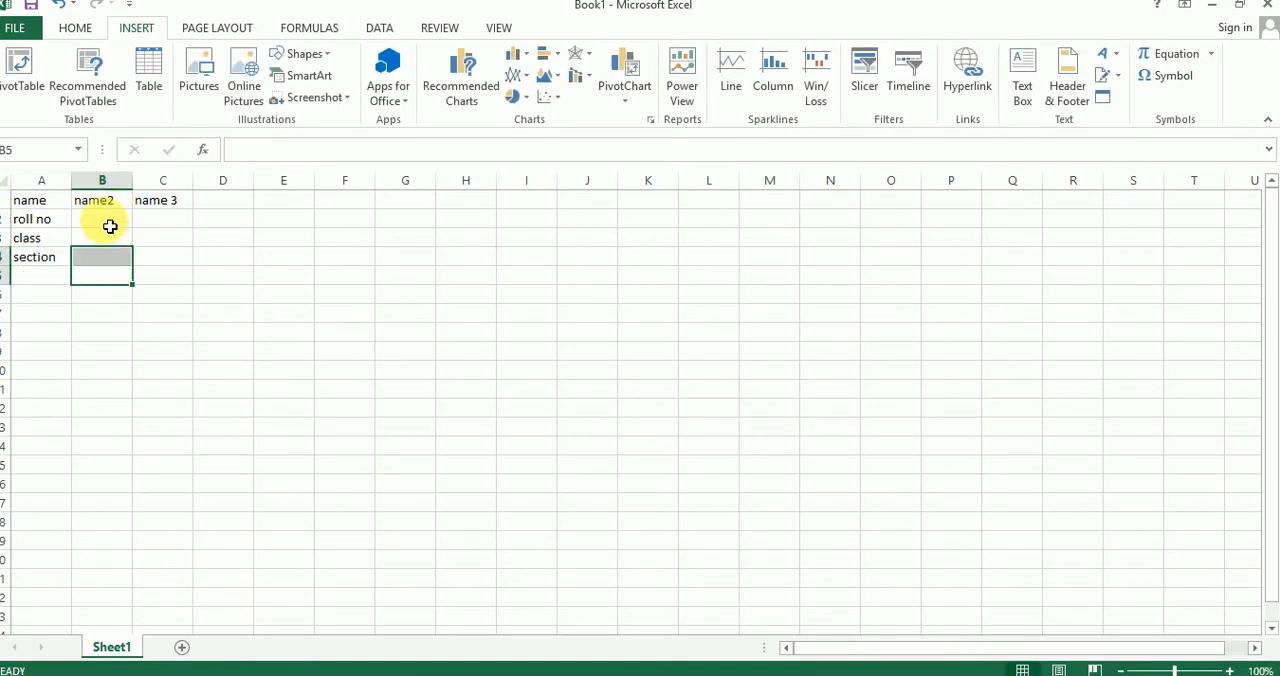
{"action": "left_click", "coordinate": [109, 222]}
{"action": "left_click", "coordinate": [115, 273]}
{"action": "left_click", "coordinate": [114, 222]}
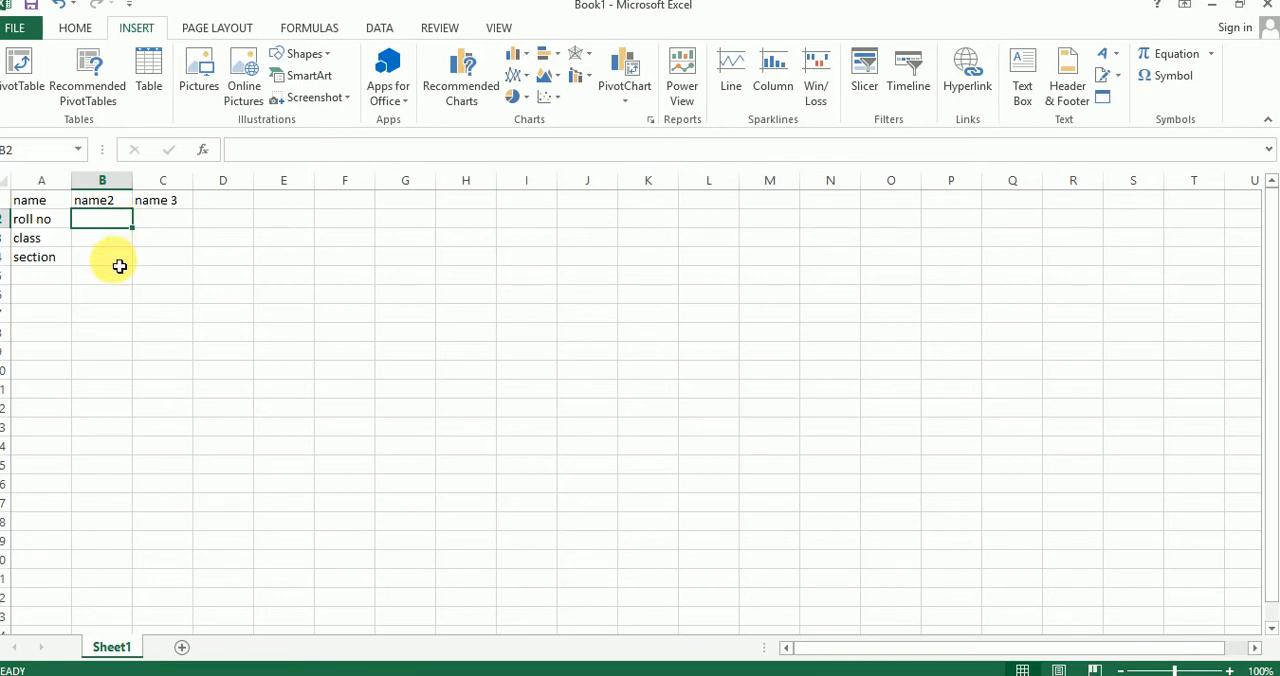
{"action": "left_click", "coordinate": [114, 263]}
Step: Fill the roll no row with 3 in cell B2 and 4 in cell C2
{"action": "left_click", "coordinate": [117, 220]}
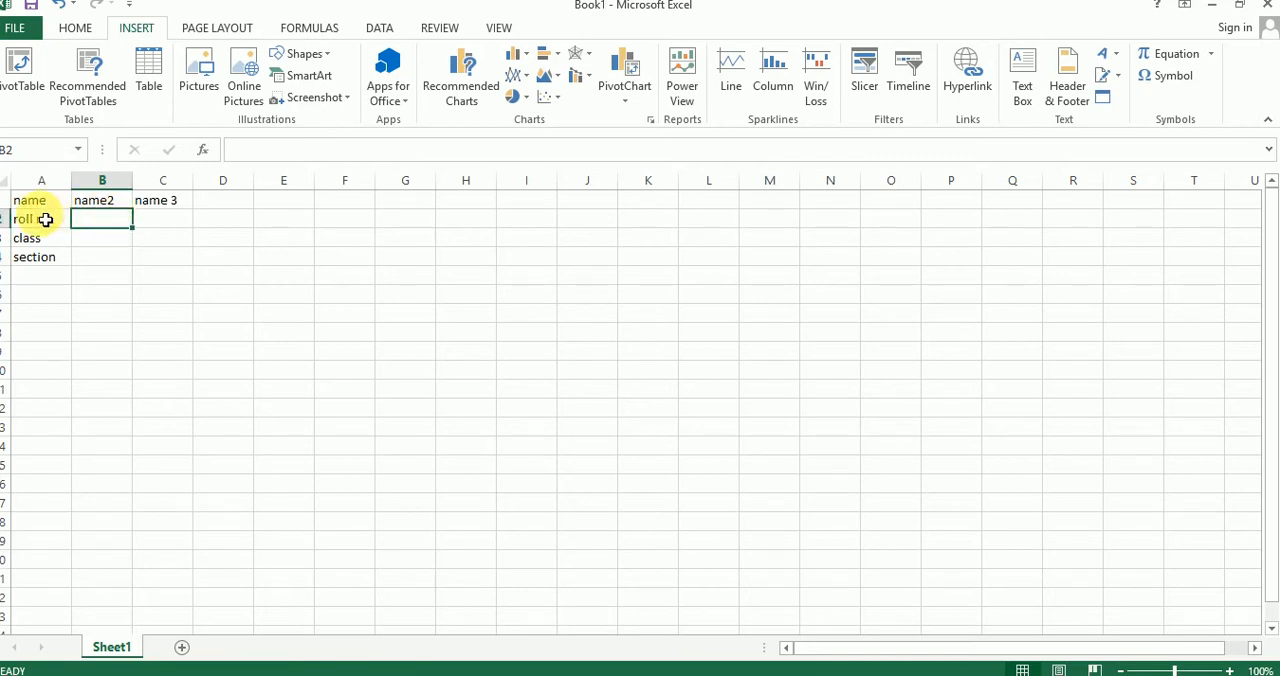
{"action": "type", "text": "3"}
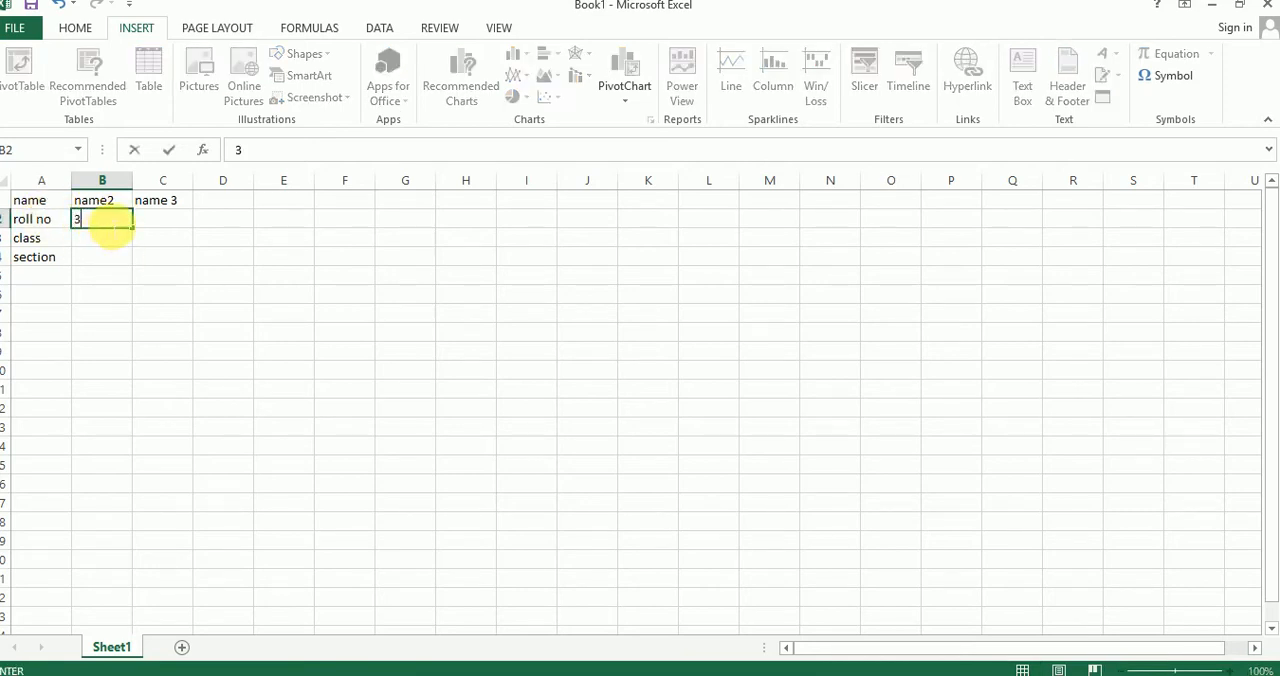
{"action": "left_click", "coordinate": [172, 222]}
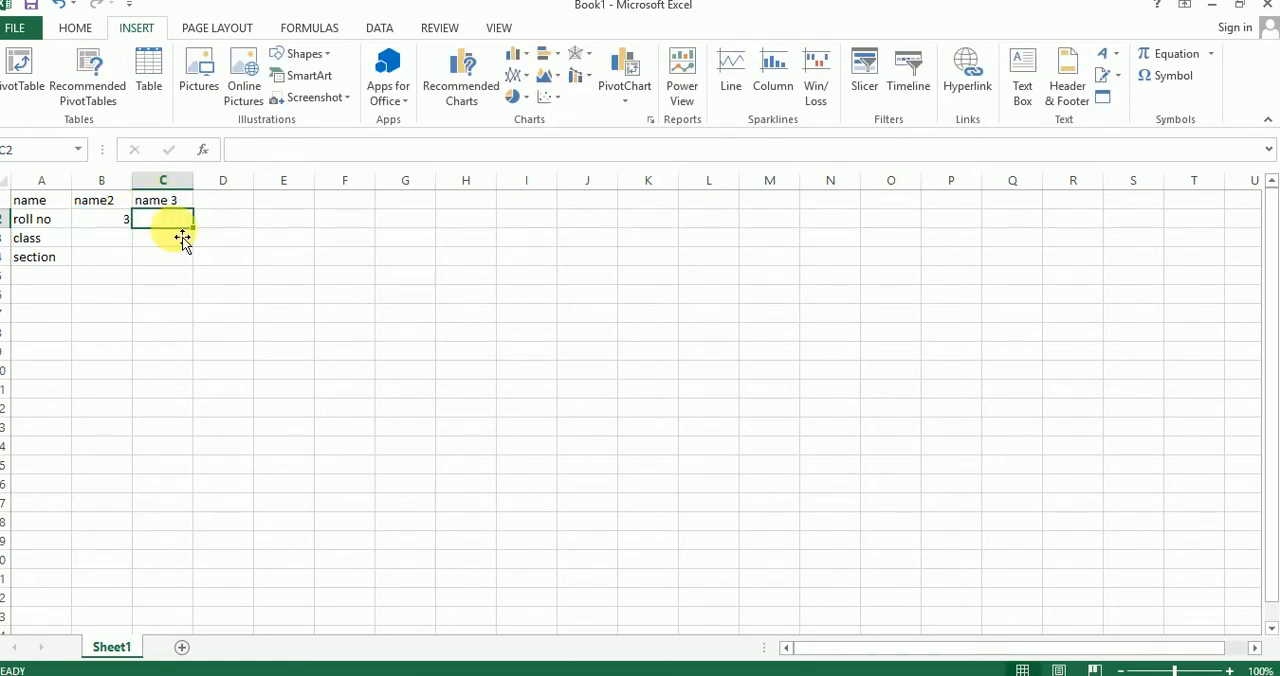
{"action": "type", "text": "4"}
Step: Add a fourth column by entering the heading name4 in cell D1 and the roll number 5 in D2
{"action": "left_click", "coordinate": [228, 204]}
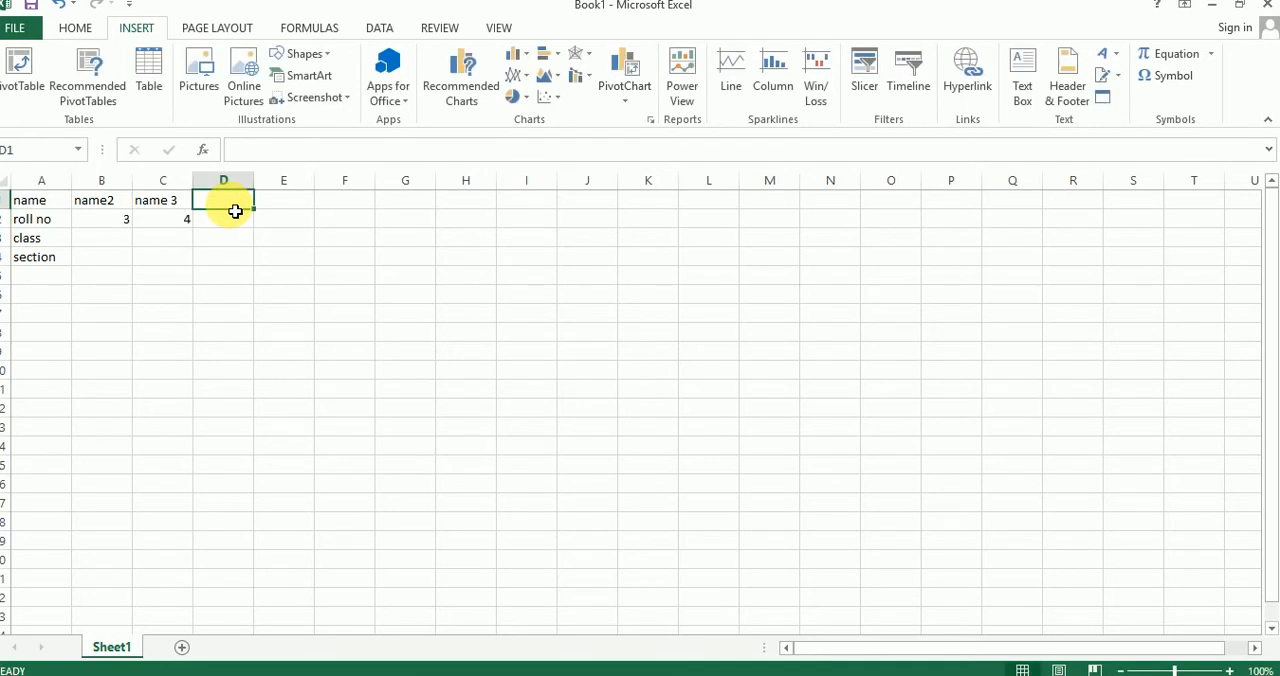
{"action": "type", "text": "name4"}
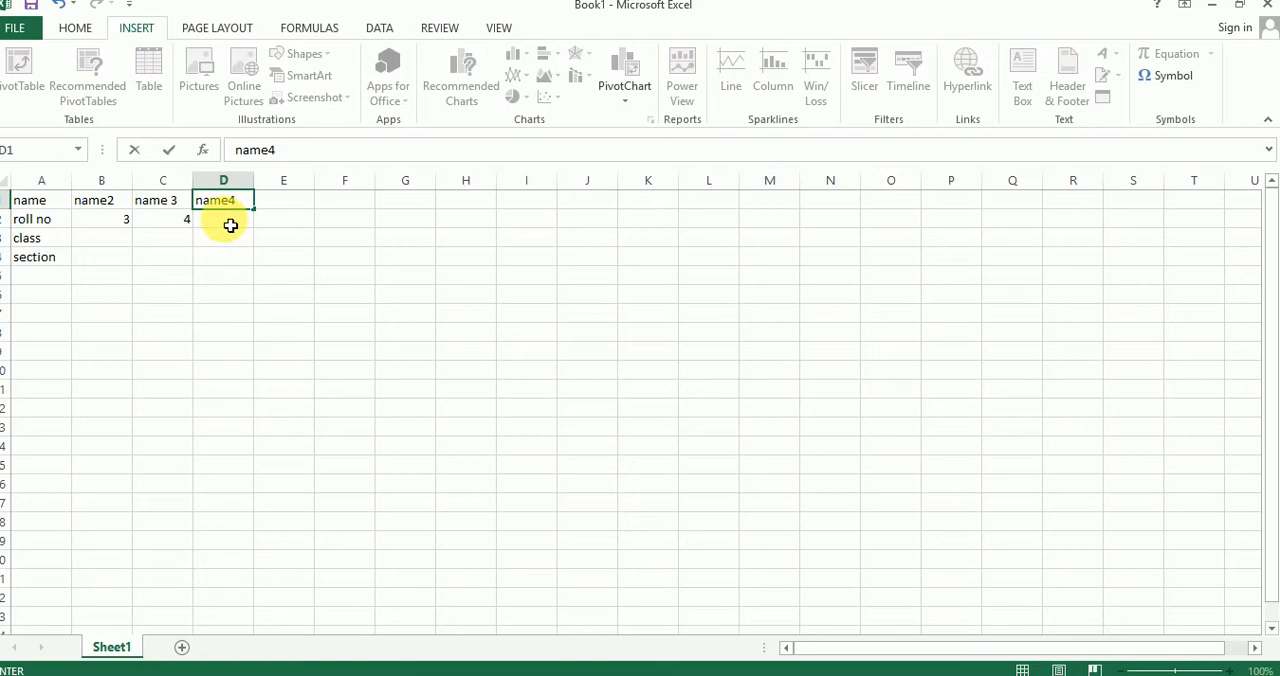
{"action": "left_click", "coordinate": [229, 223]}
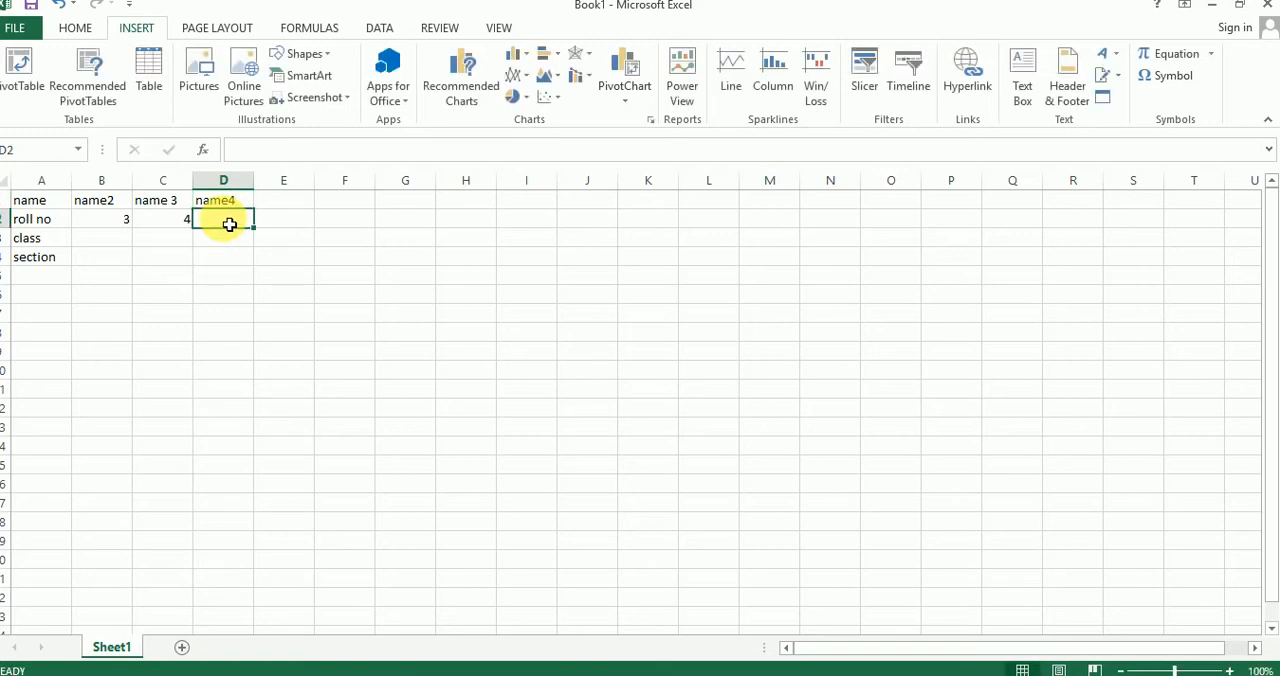
{"action": "type", "text": "5"}
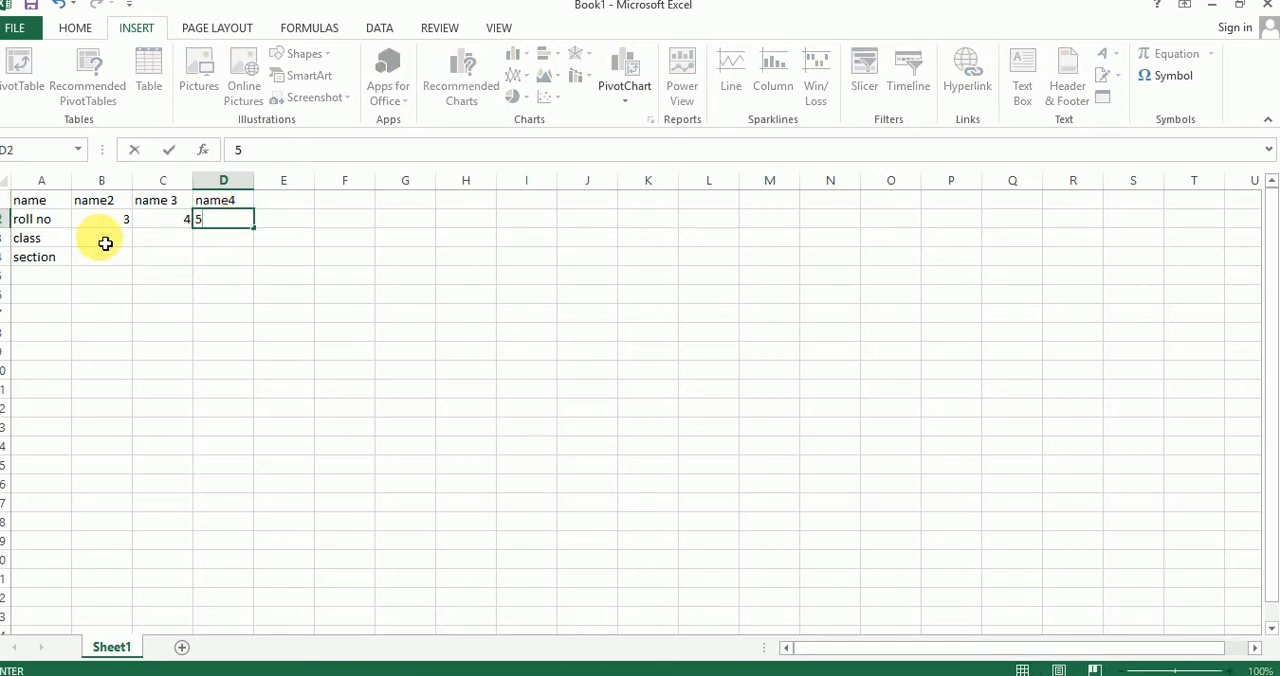
Step: Fill the class row with v in cell B3, vi in C3 and vii in D3
{"action": "left_click", "coordinate": [105, 243]}
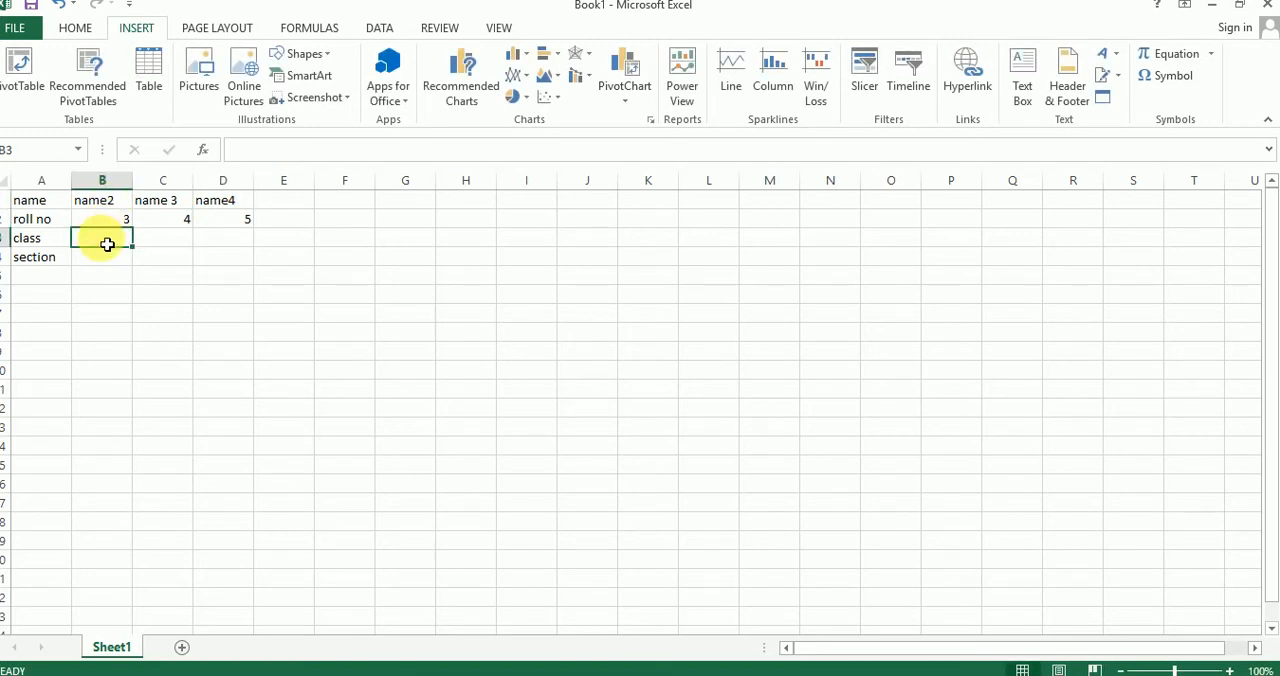
{"action": "type", "text": "v"}
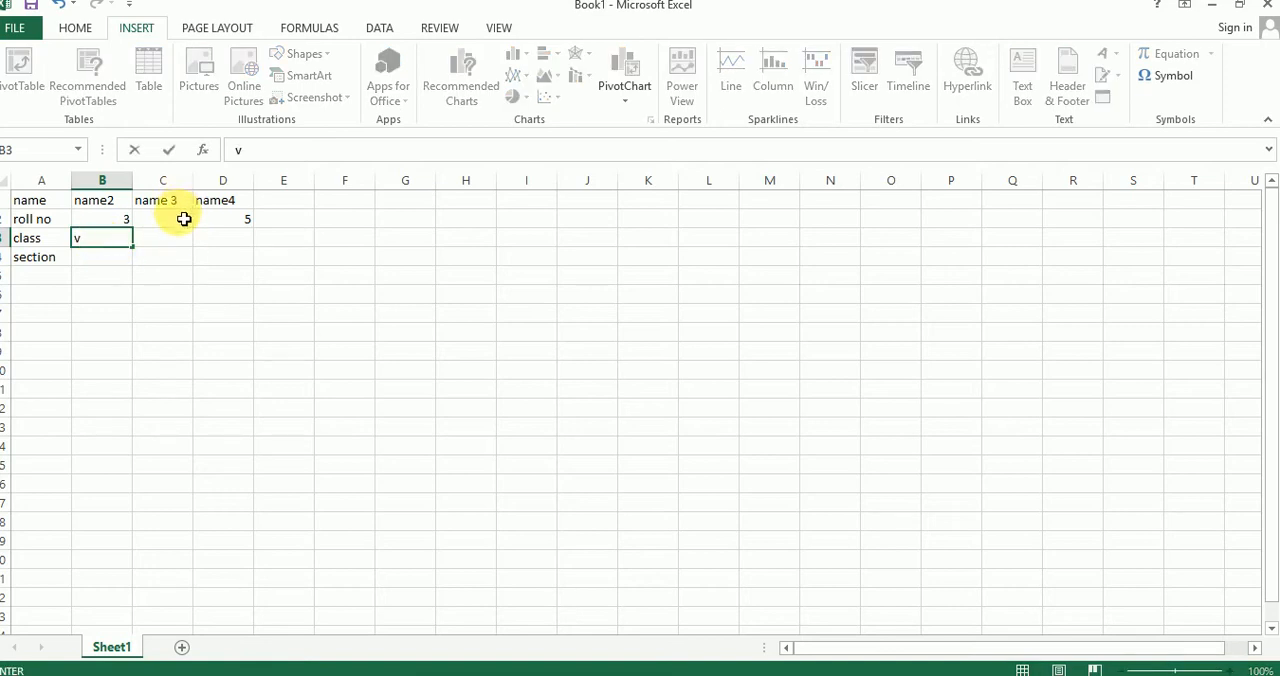
{"action": "left_click", "coordinate": [173, 247]}
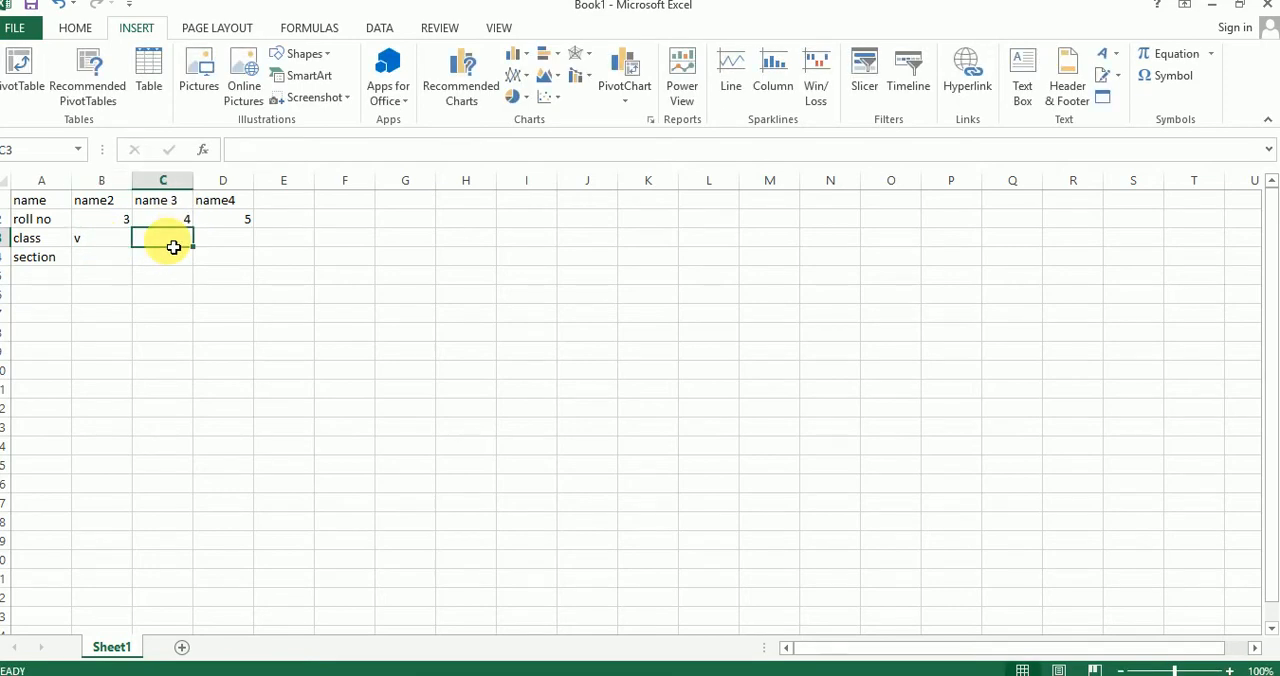
{"action": "type", "text": "vi"}
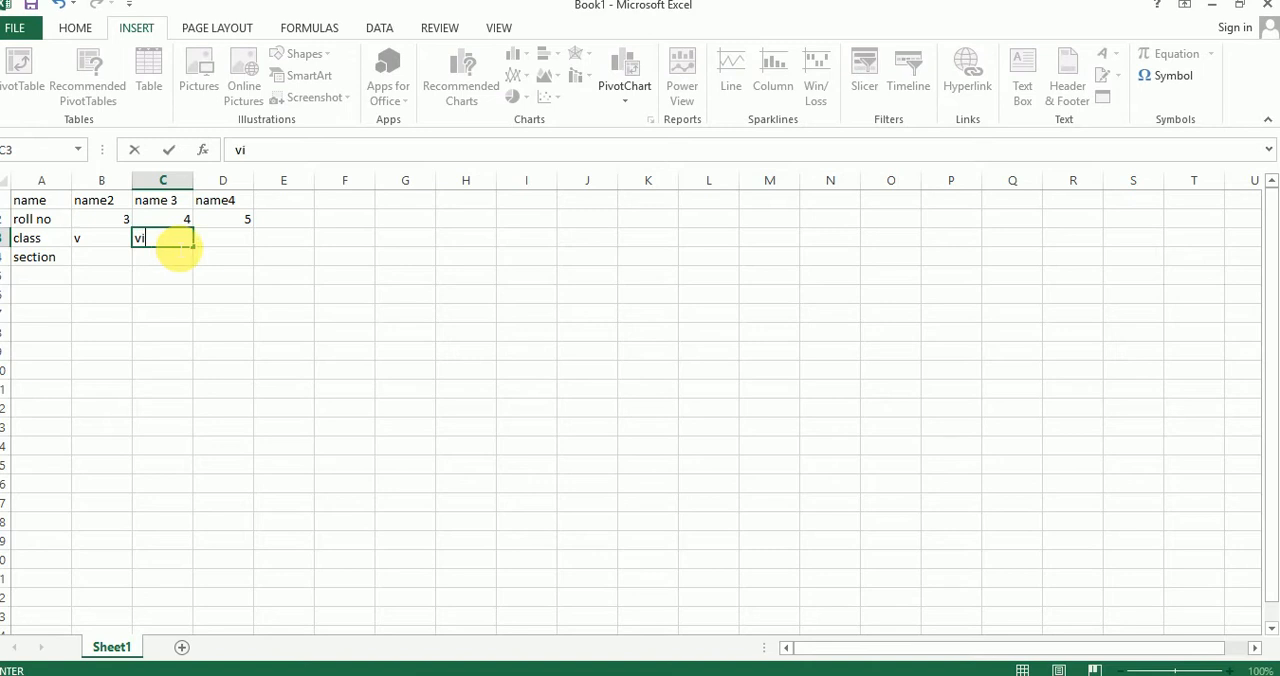
{"action": "left_click", "coordinate": [220, 245]}
{"action": "type", "text": "vii"}
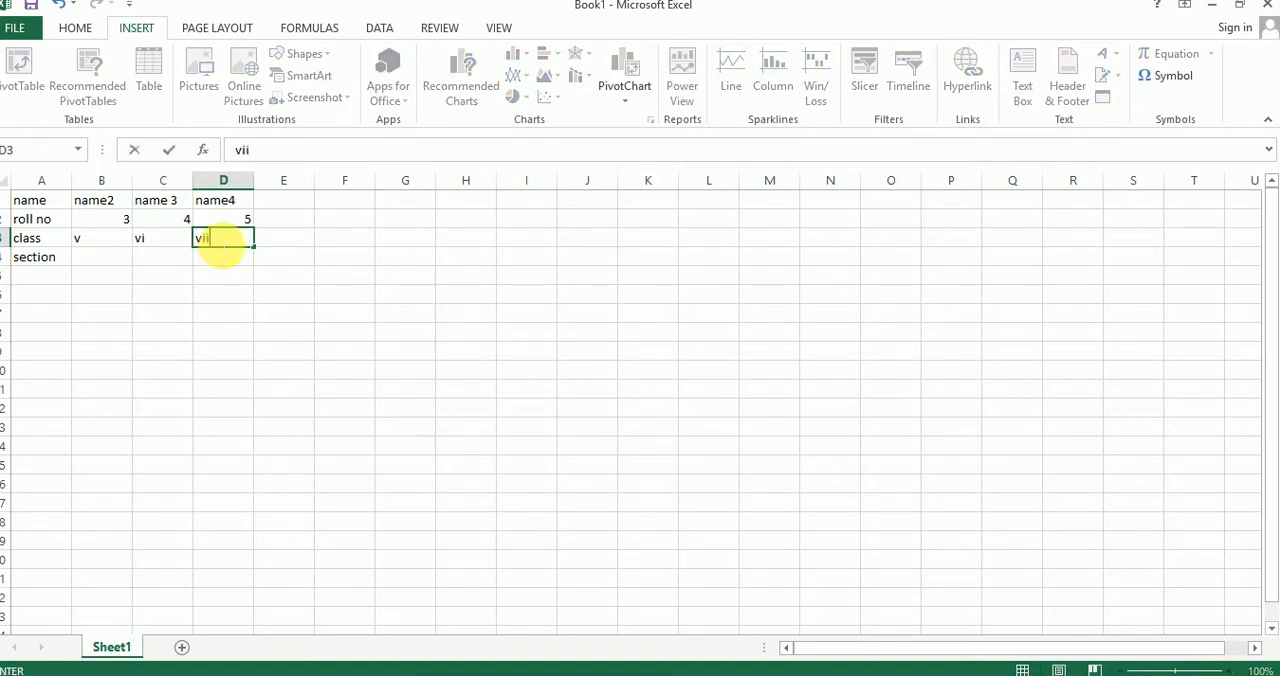
Step: Fill the section row with A in cell B4, B in C4 and A in D4
{"action": "left_click", "coordinate": [114, 264]}
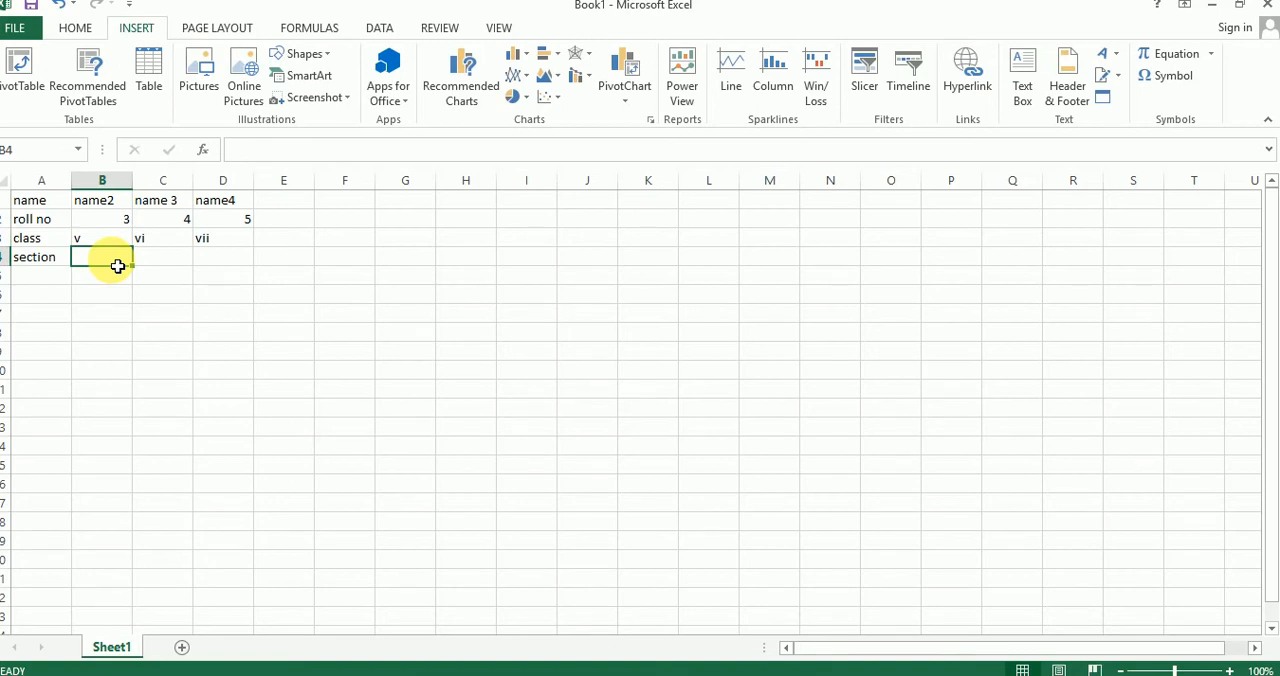
{"action": "type", "text": "A"}
{"action": "left_click", "coordinate": [164, 264]}
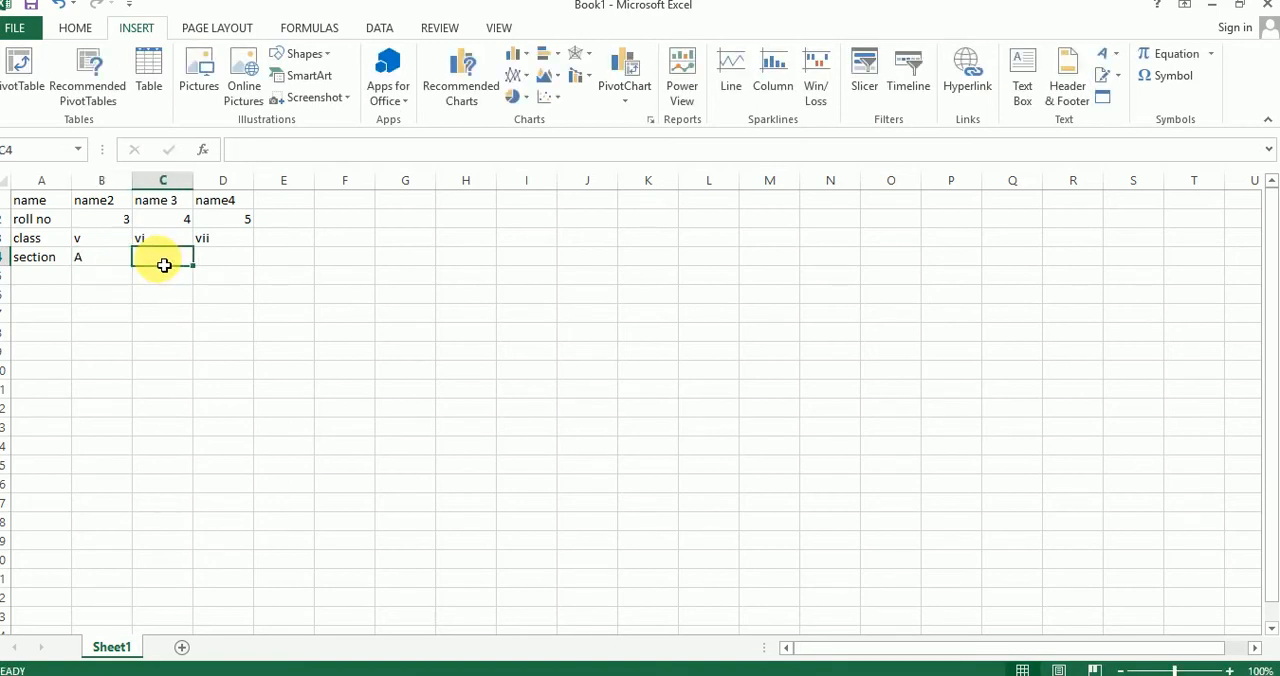
{"action": "type", "text": "B"}
{"action": "left_click", "coordinate": [229, 264]}
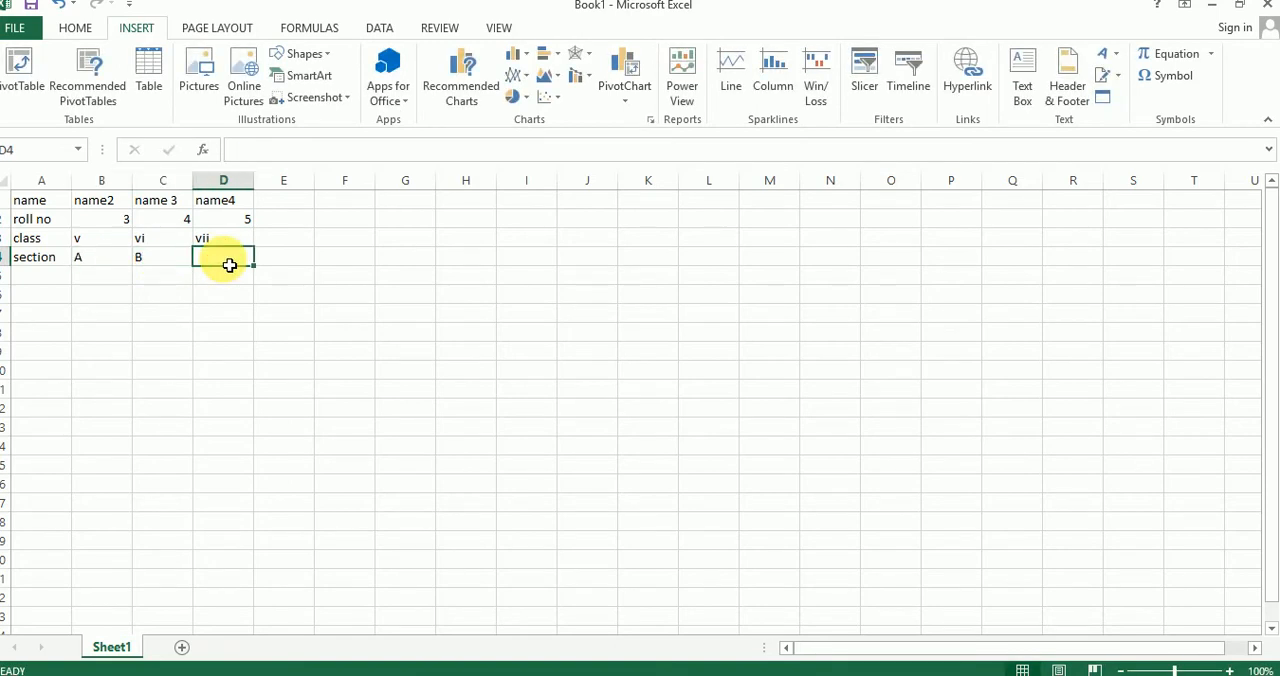
{"action": "type", "text": "A"}
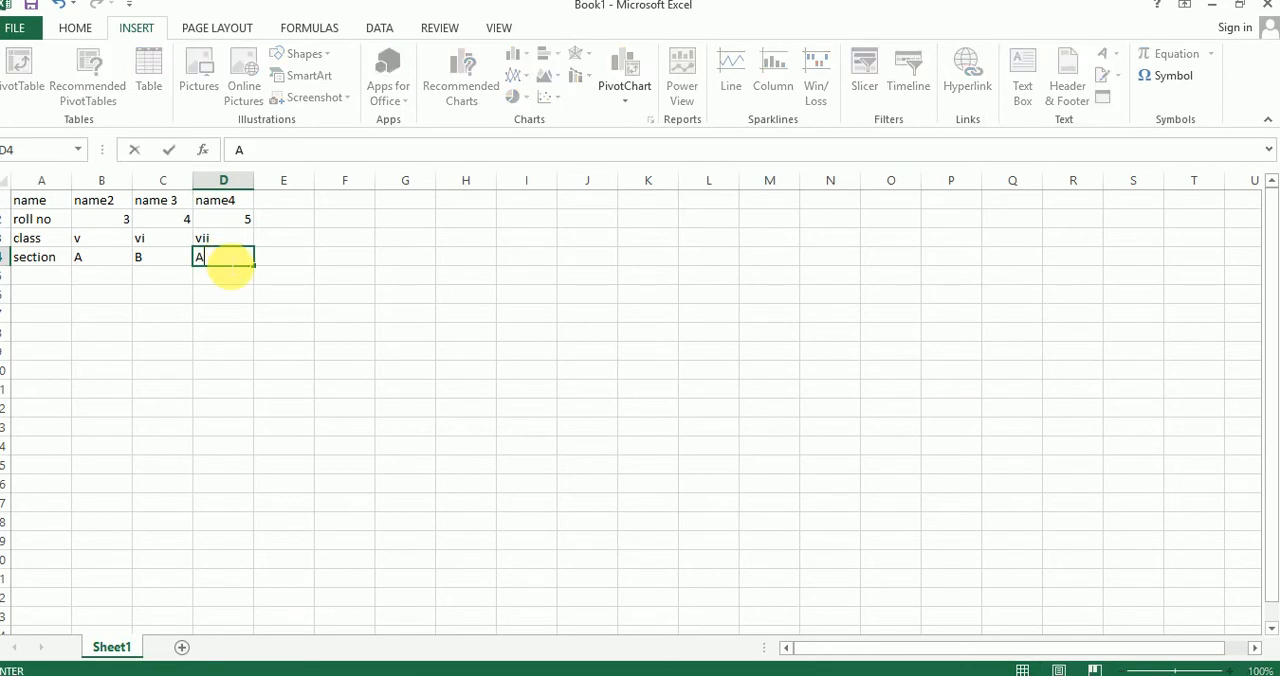
{"action": "left_click", "coordinate": [188, 332]}
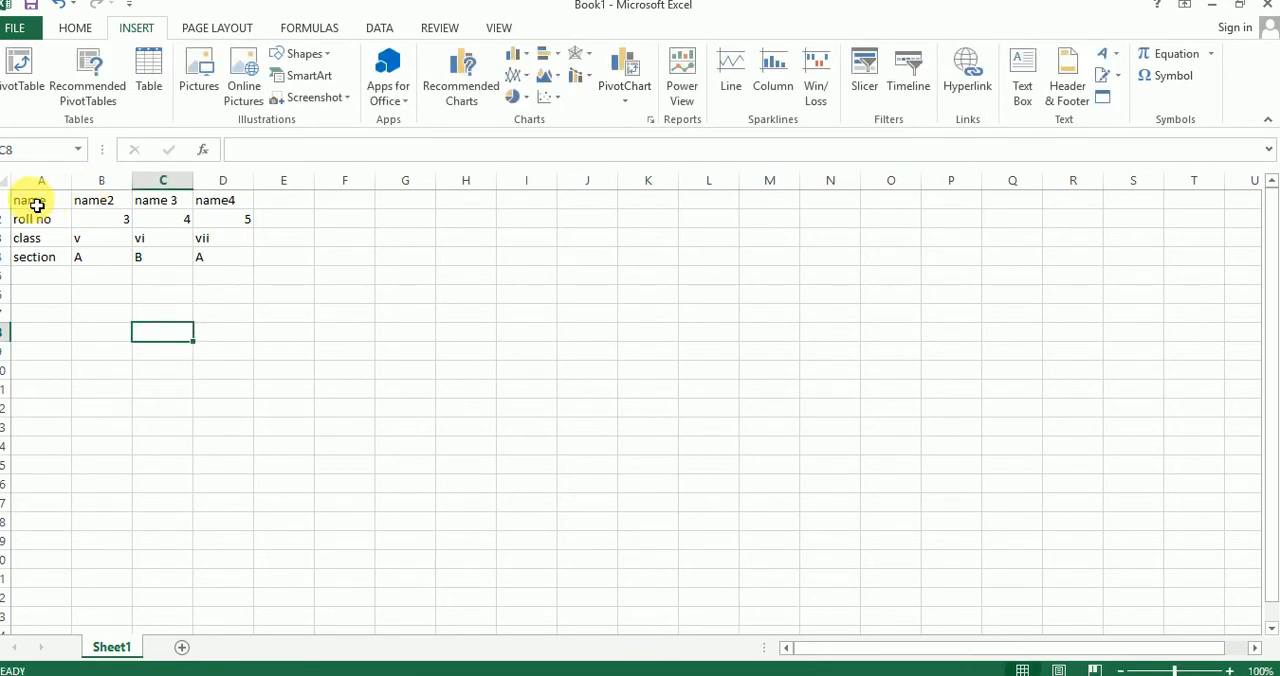
Step: Select the whole table A1:D4 and preview a 2-D column chart of it
{"action": "left_click_drag", "start_coordinate": [26, 200], "coordinate": [236, 263]}
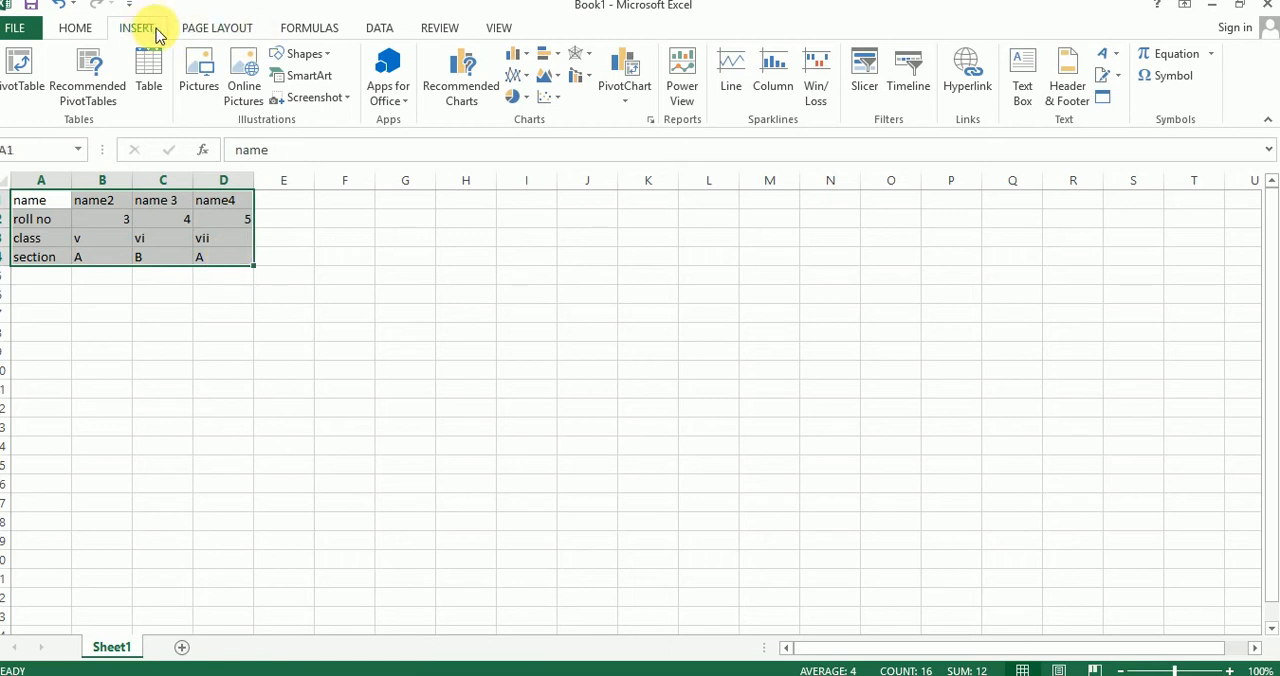
{"action": "left_click", "coordinate": [77, 29]}
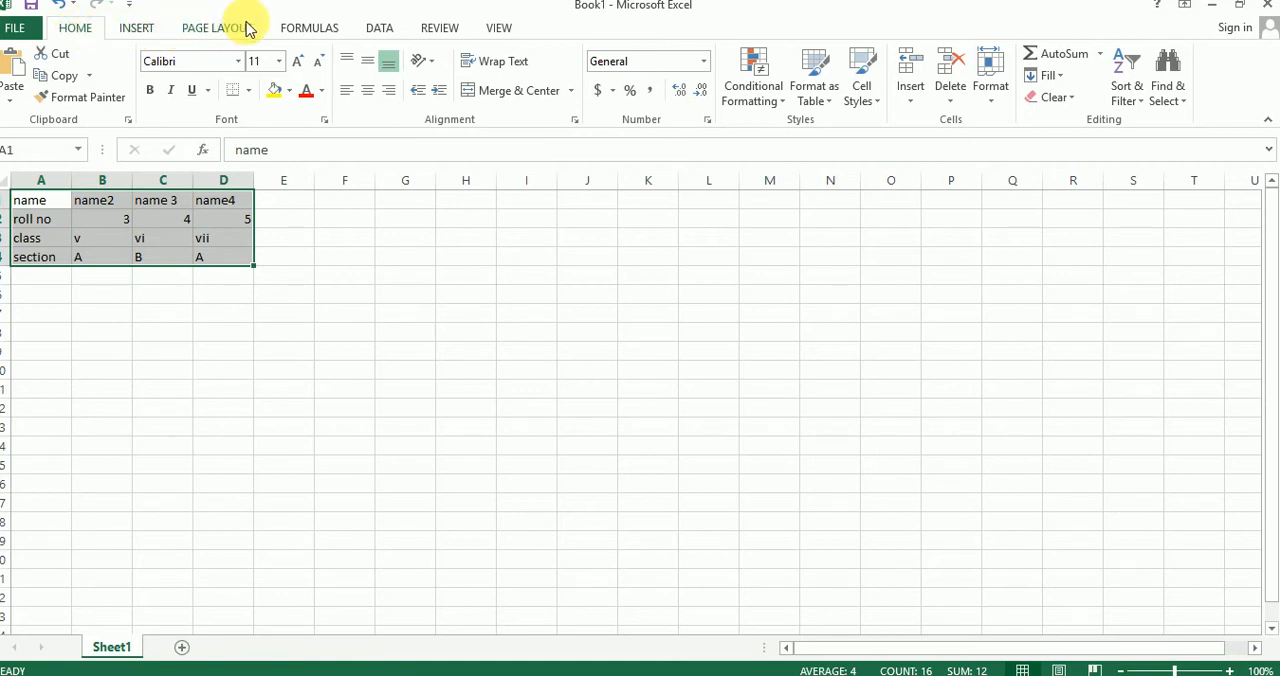
{"action": "left_click", "coordinate": [137, 30]}
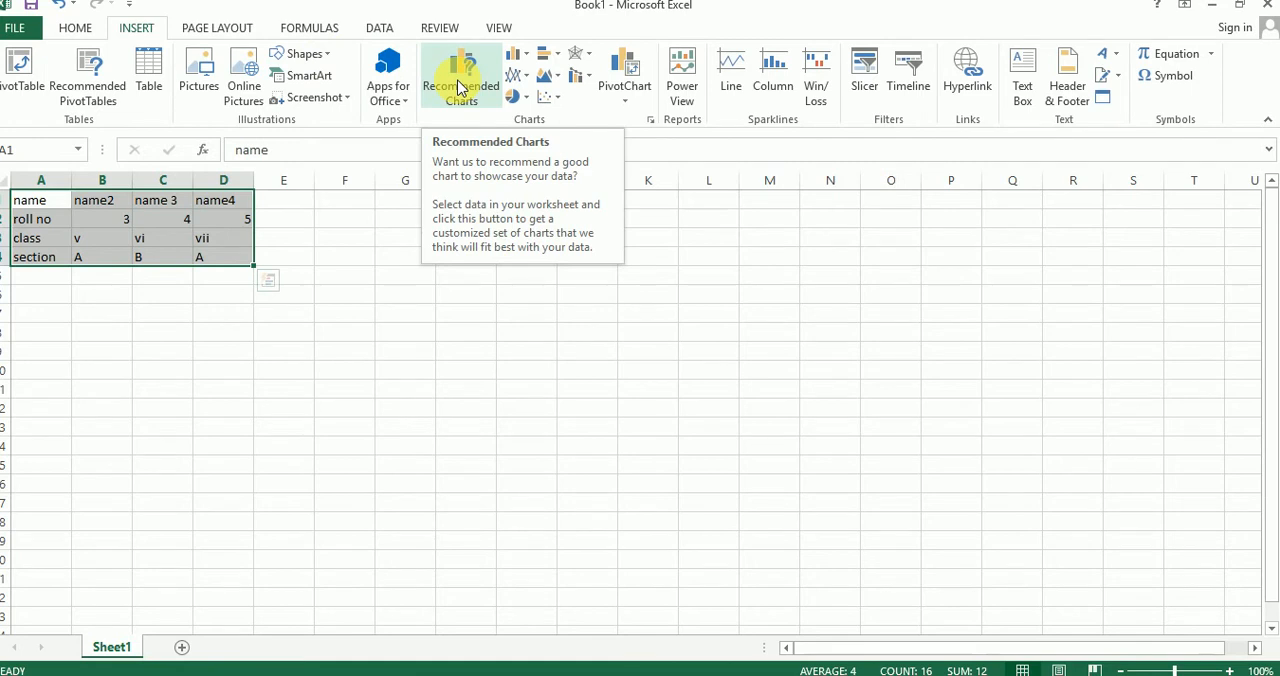
{"action": "left_click", "coordinate": [519, 58]}
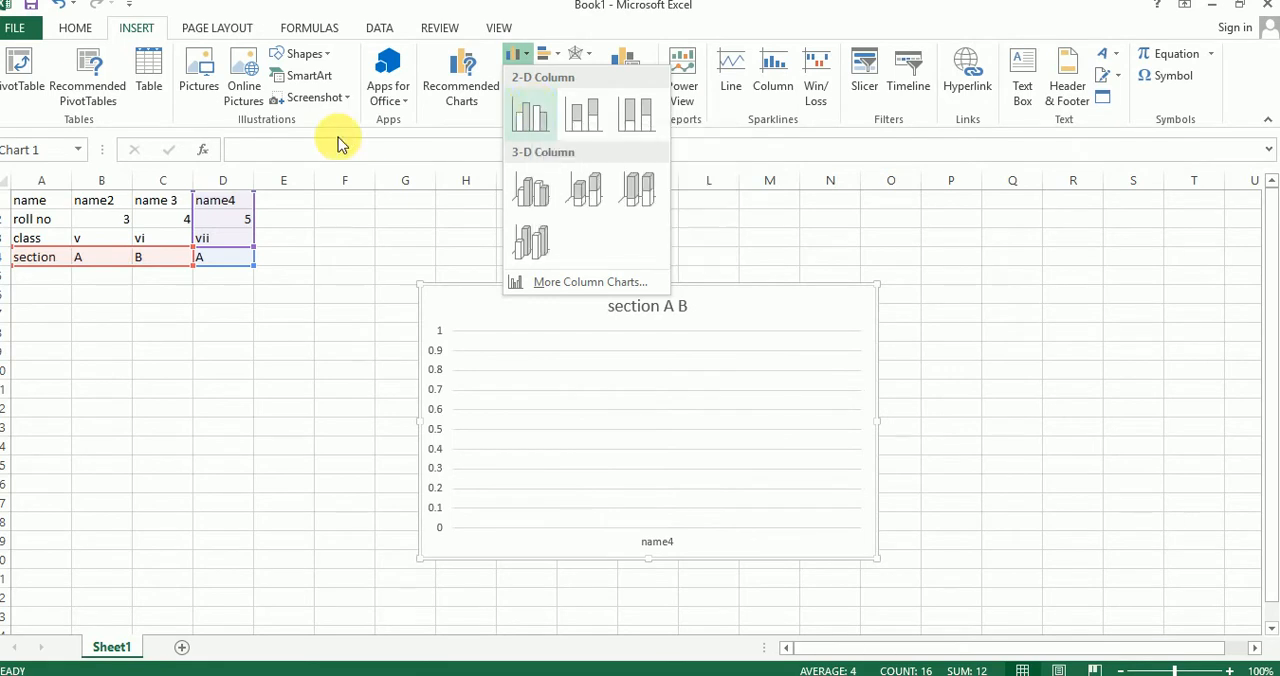
Step: Look through the recommended charts for the whole table, then leave without inserting one
{"action": "left_click", "coordinate": [463, 88]}
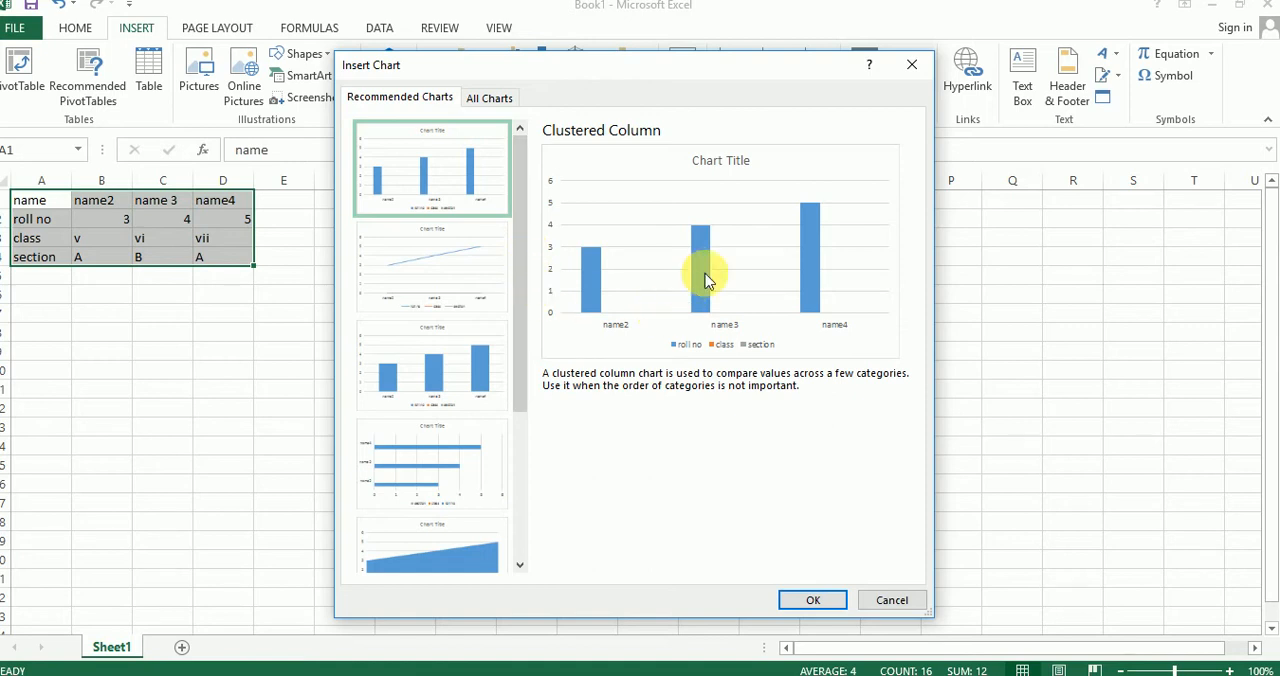
{"action": "left_click_drag", "start_coordinate": [520, 266], "coordinate": [517, 401]}
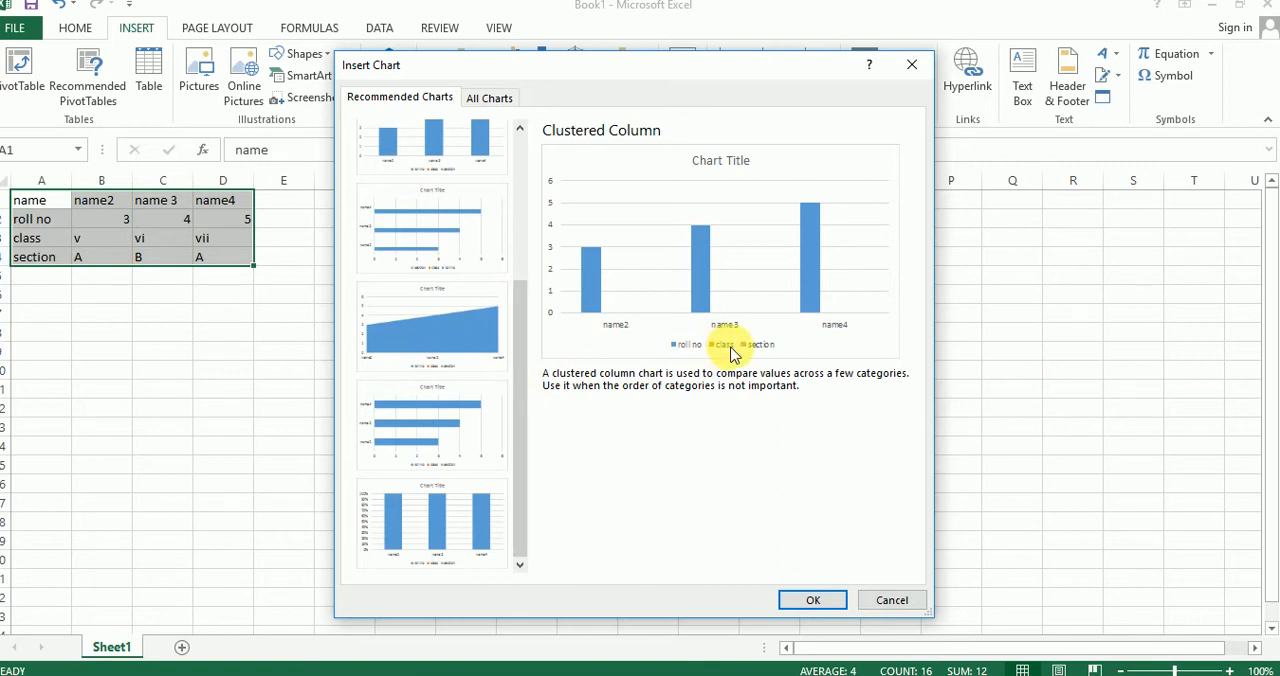
{"action": "left_click_drag", "start_coordinate": [637, 72], "coordinate": [840, 47]}
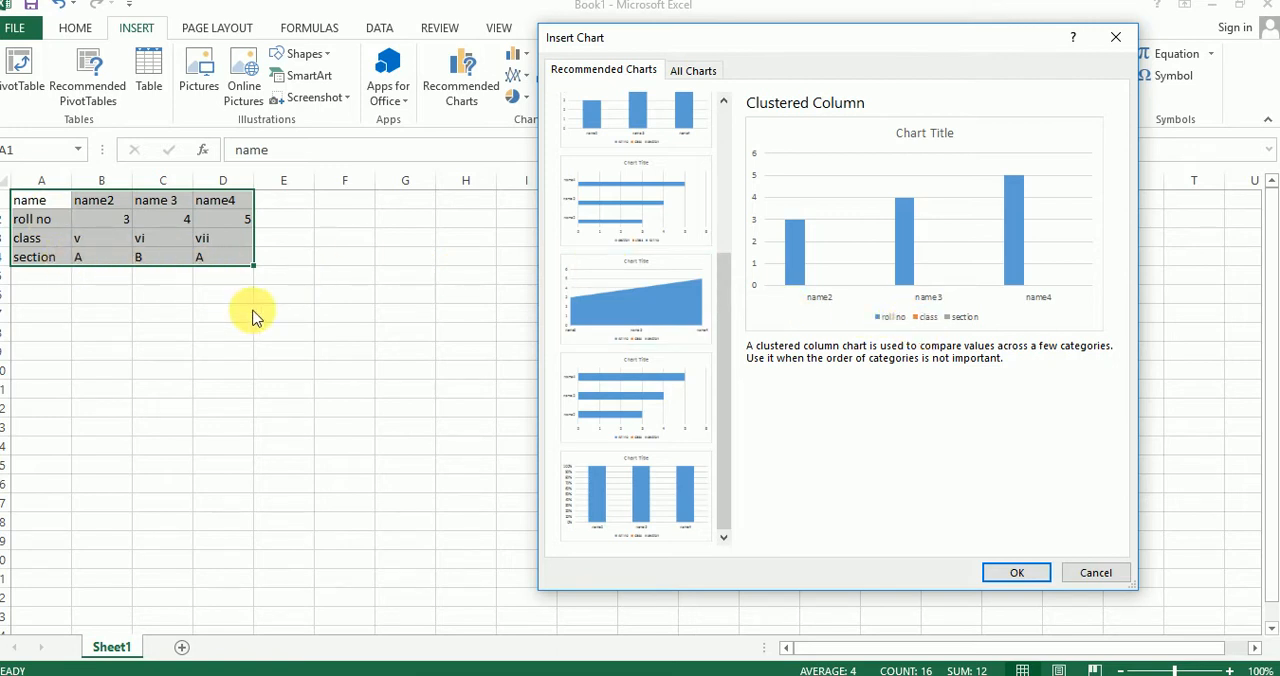
{"action": "left_click", "coordinate": [1095, 572]}
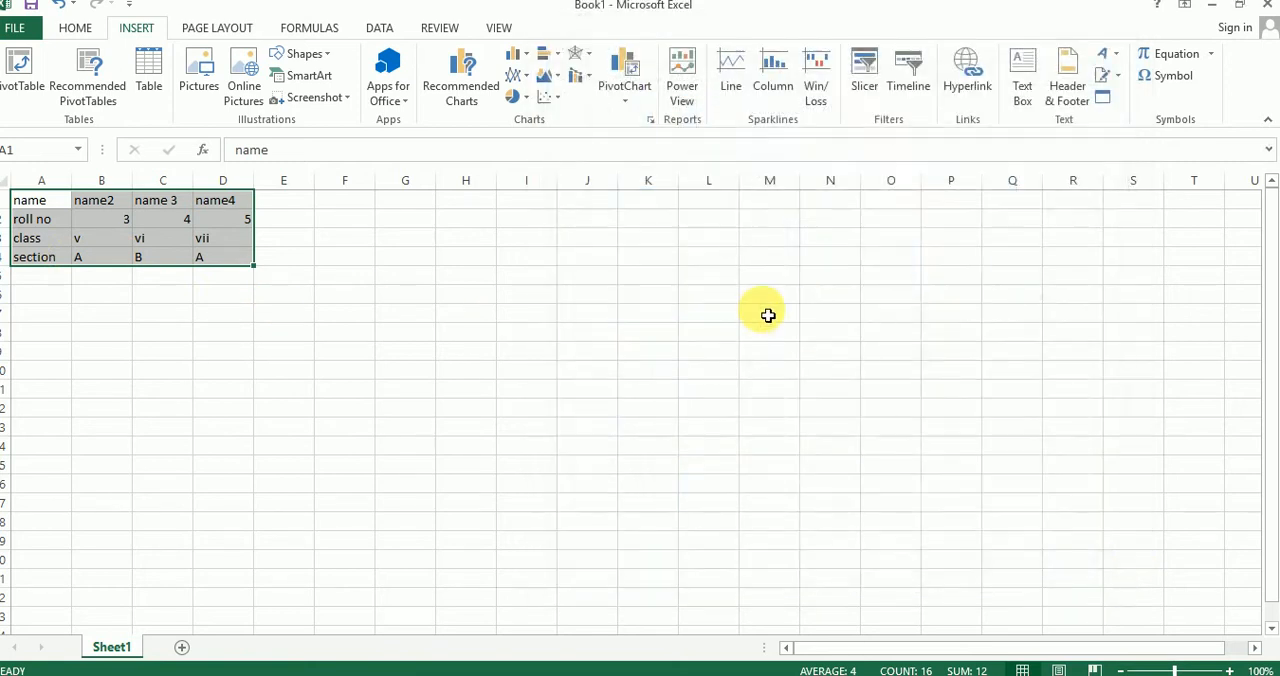
{"action": "left_click", "coordinate": [412, 294]}
{"action": "left_click", "coordinate": [97, 243]}
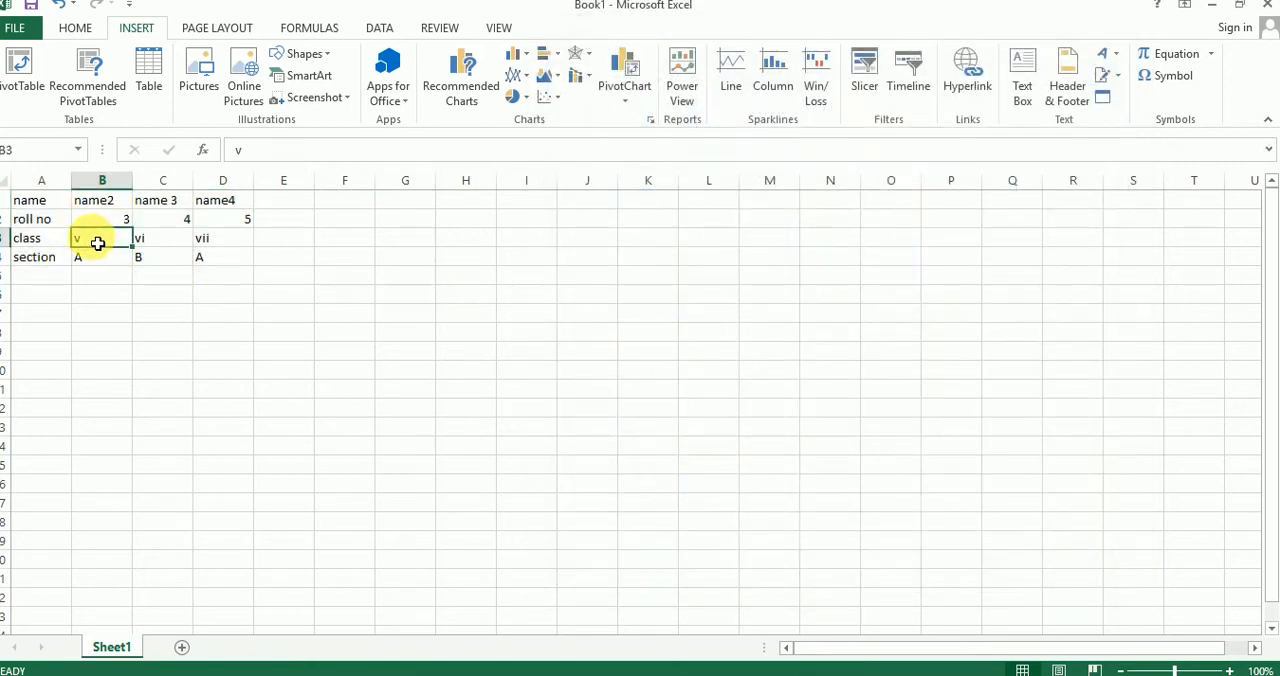
{"action": "left_click", "coordinate": [152, 242]}
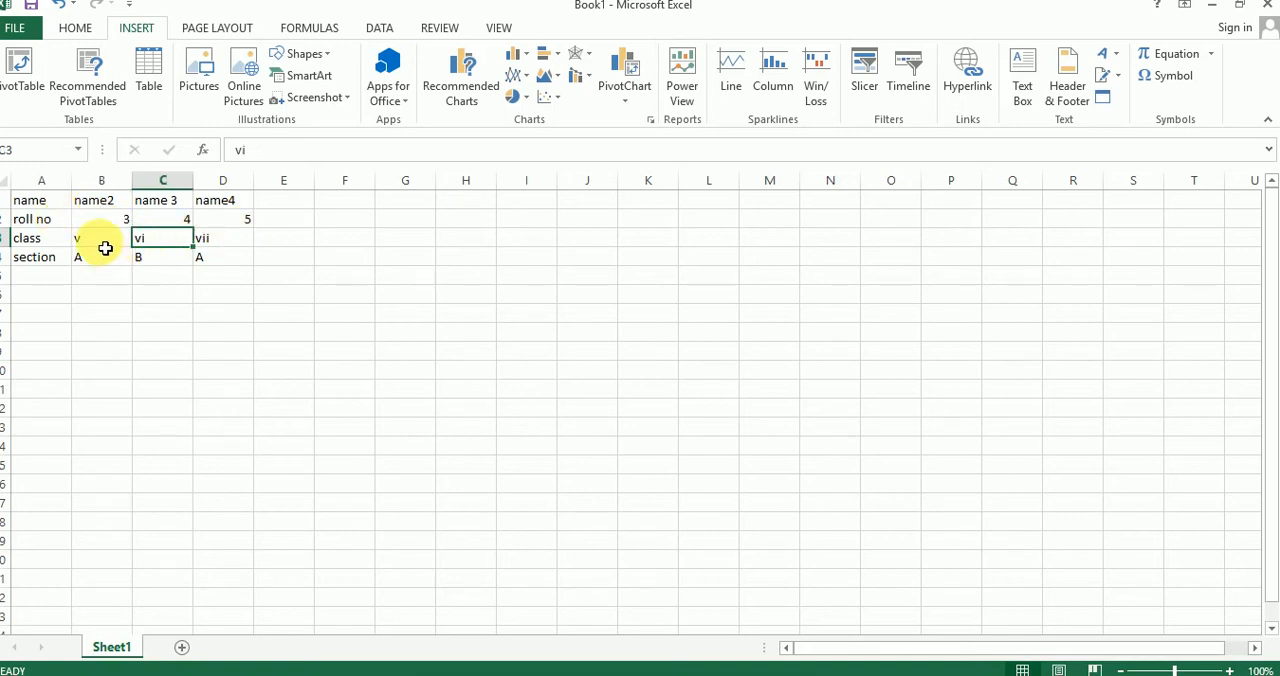
{"action": "left_click", "coordinate": [105, 248]}
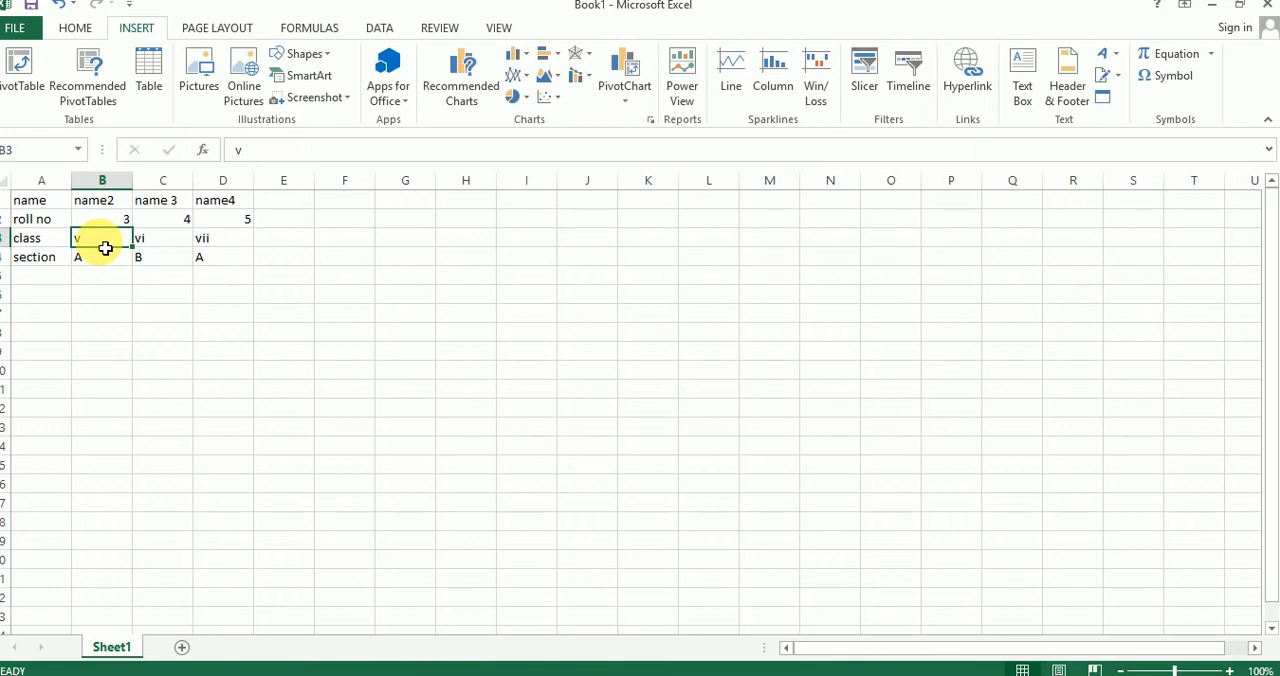
Step: Check the recommended charts for the roll no row, range A2:E2, and close them without inserting one
{"action": "left_click_drag", "start_coordinate": [52, 224], "coordinate": [270, 228]}
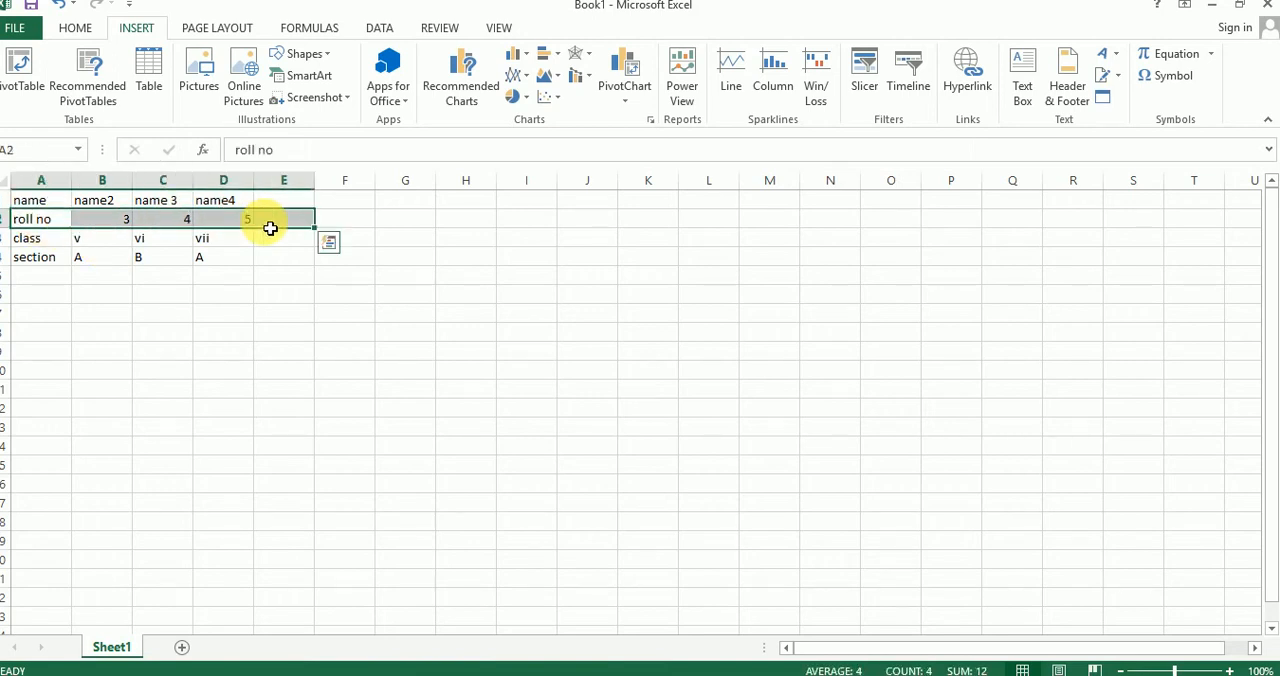
{"action": "left_click", "coordinate": [461, 78]}
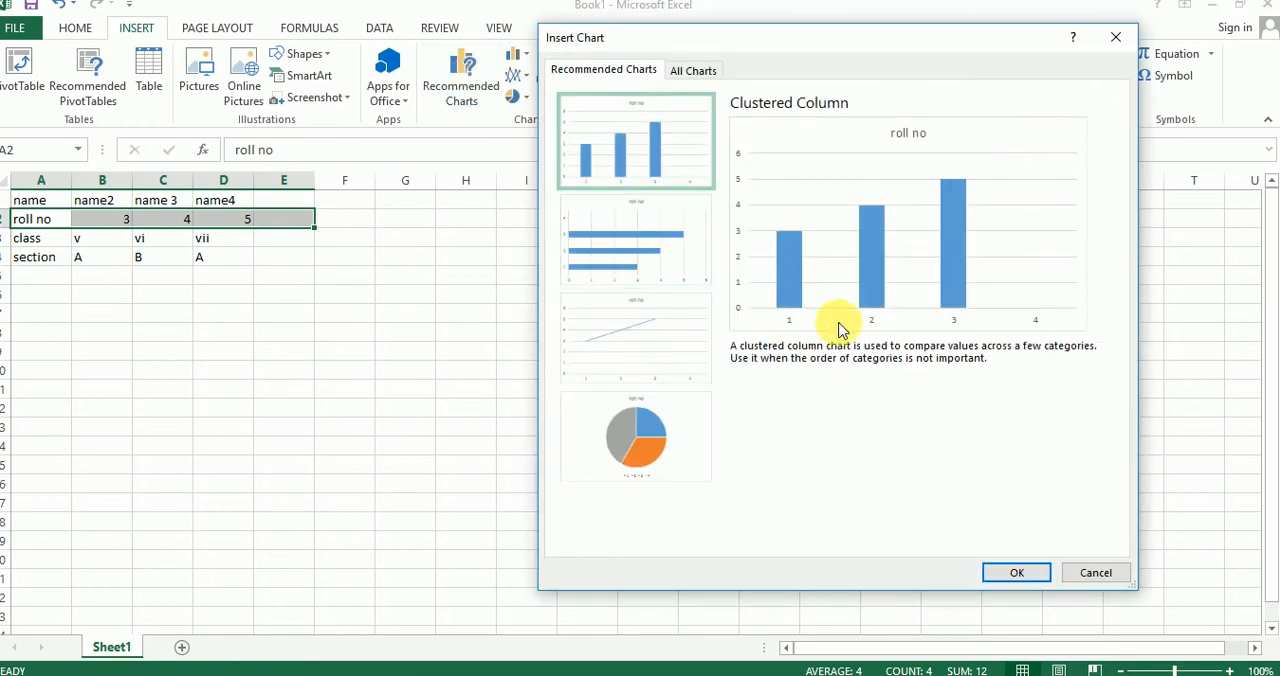
{"action": "left_click", "coordinate": [1116, 37]}
{"action": "left_click", "coordinate": [405, 332]}
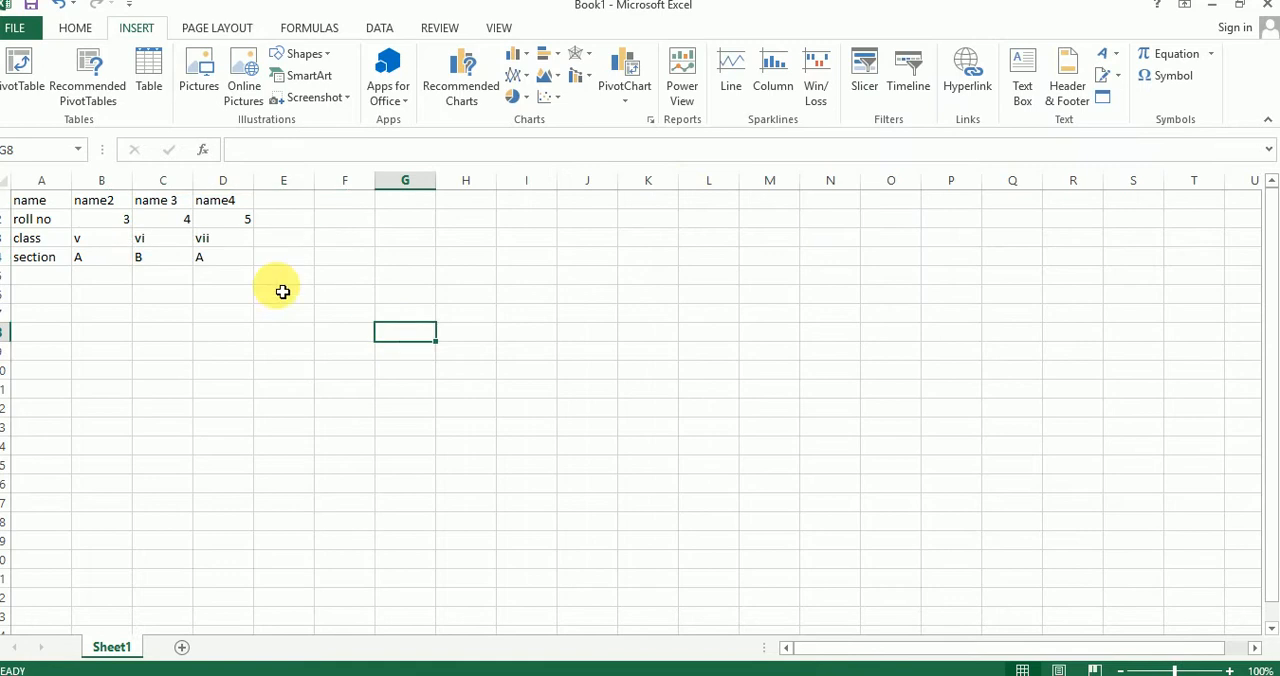
{"action": "left_click", "coordinate": [106, 279]}
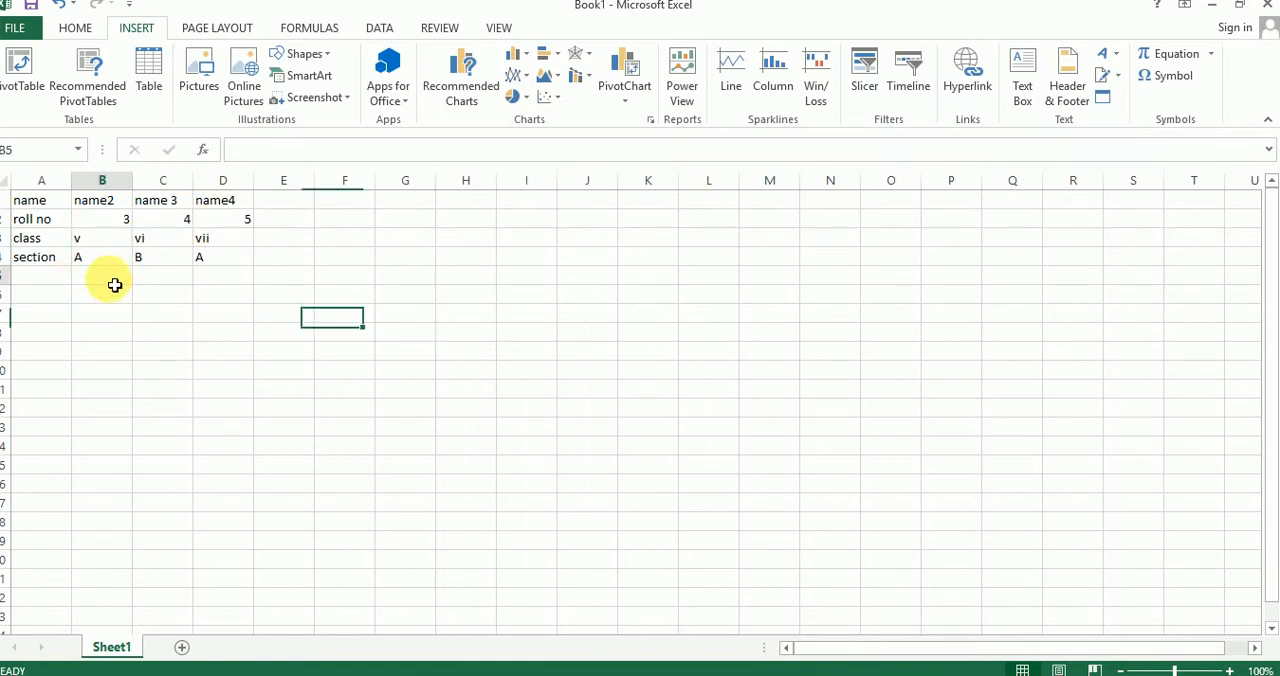
{"action": "left_click", "coordinate": [101, 245]}
{"action": "left_click", "coordinate": [140, 245]}
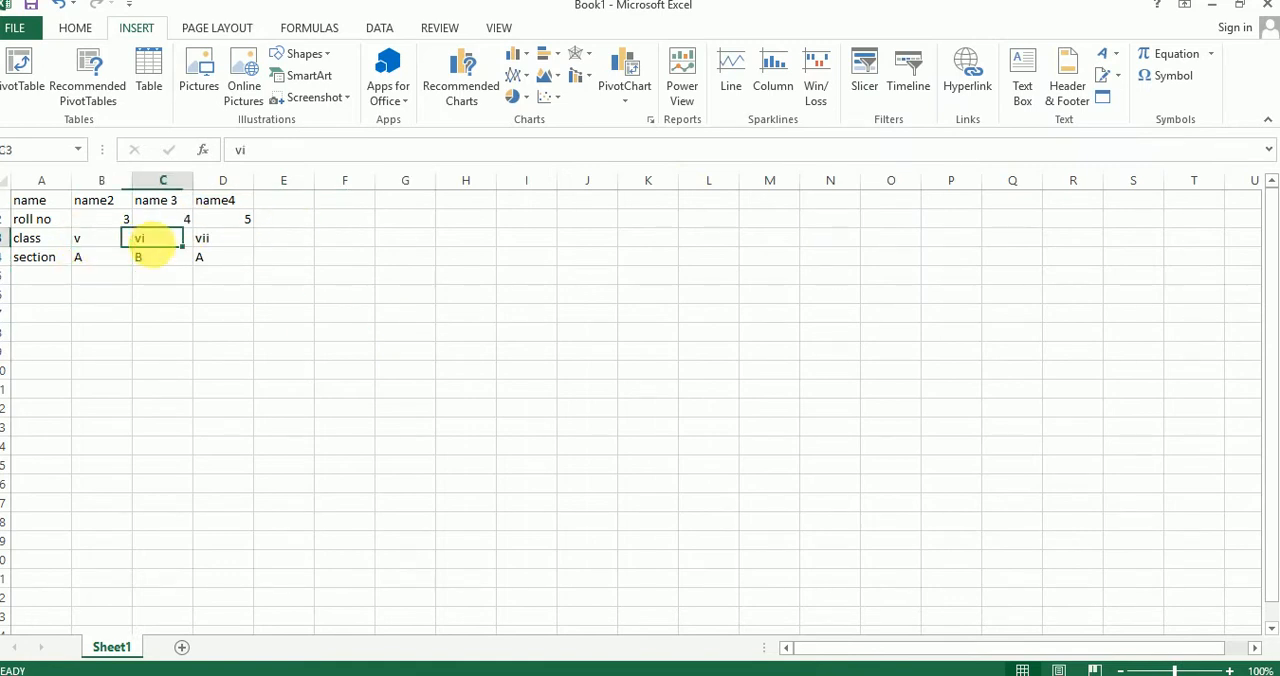
{"action": "left_click", "coordinate": [218, 246]}
Step: Replace the class values with numbers: 5 in cell B3, 6 in C3 and 8 in D3
{"action": "left_click", "coordinate": [114, 241]}
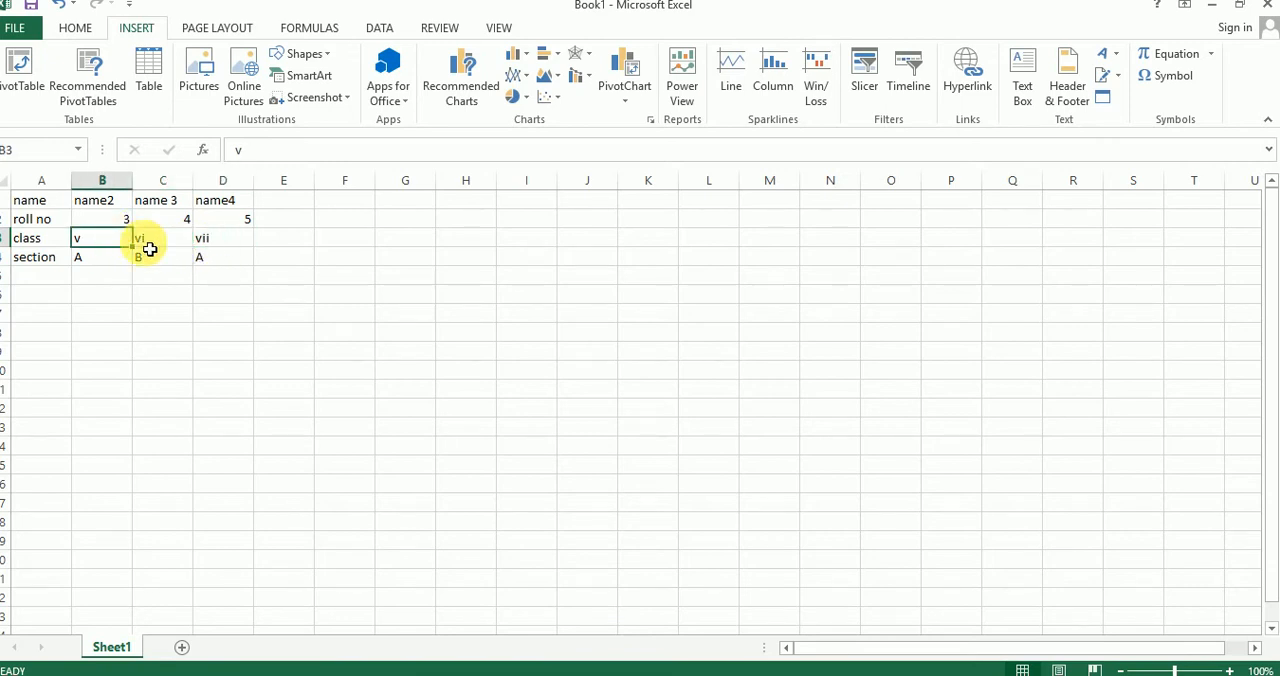
{"action": "type", "text": "5"}
{"action": "left_click", "coordinate": [171, 241]}
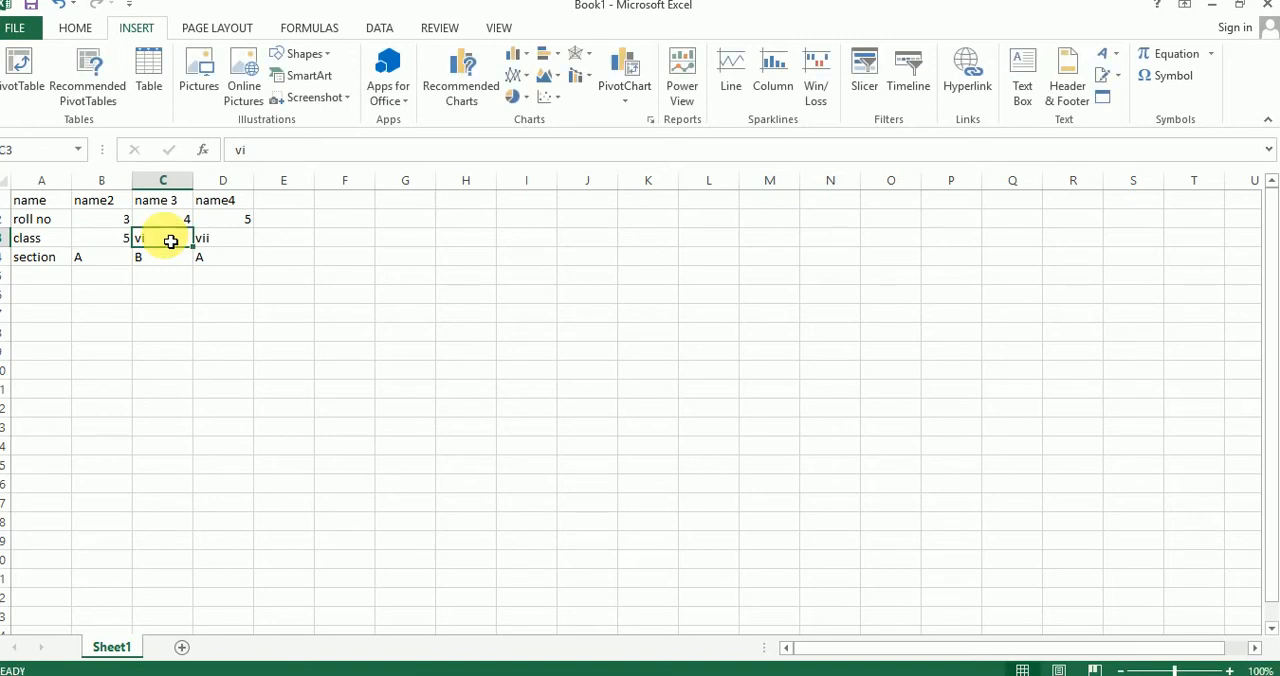
{"action": "type", "text": "6"}
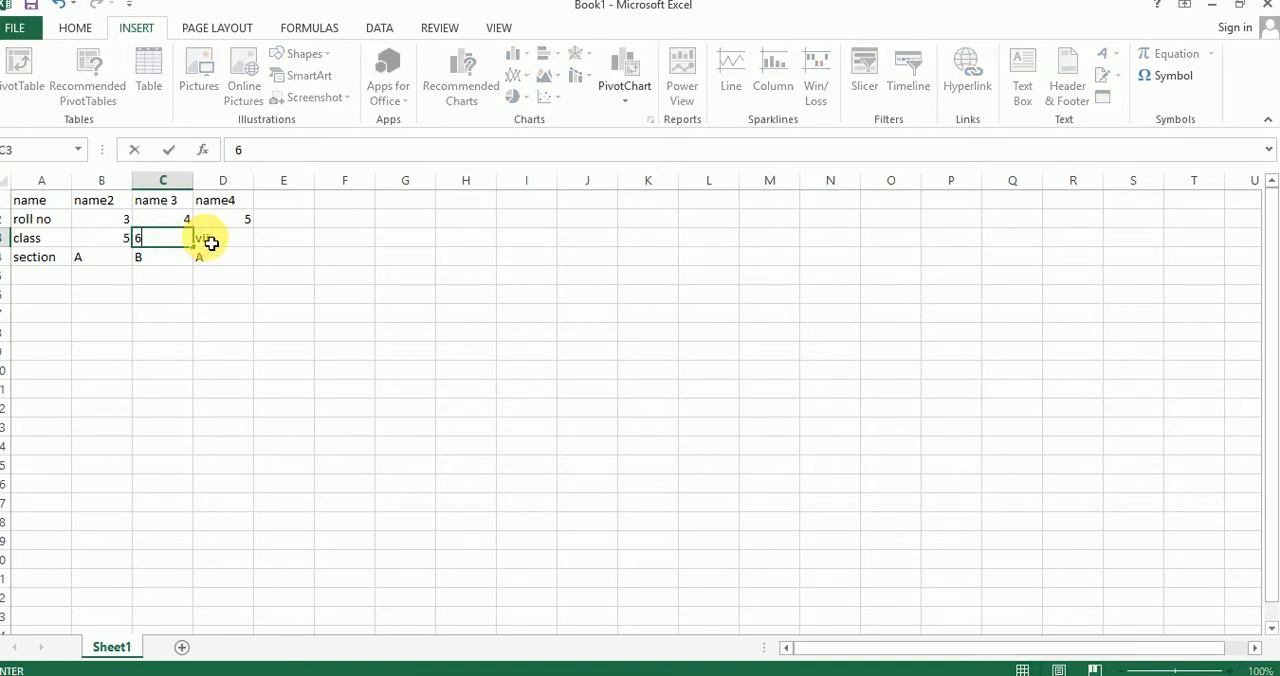
{"action": "left_click", "coordinate": [212, 243]}
{"action": "type", "text": "8"}
{"action": "left_click", "coordinate": [178, 292]}
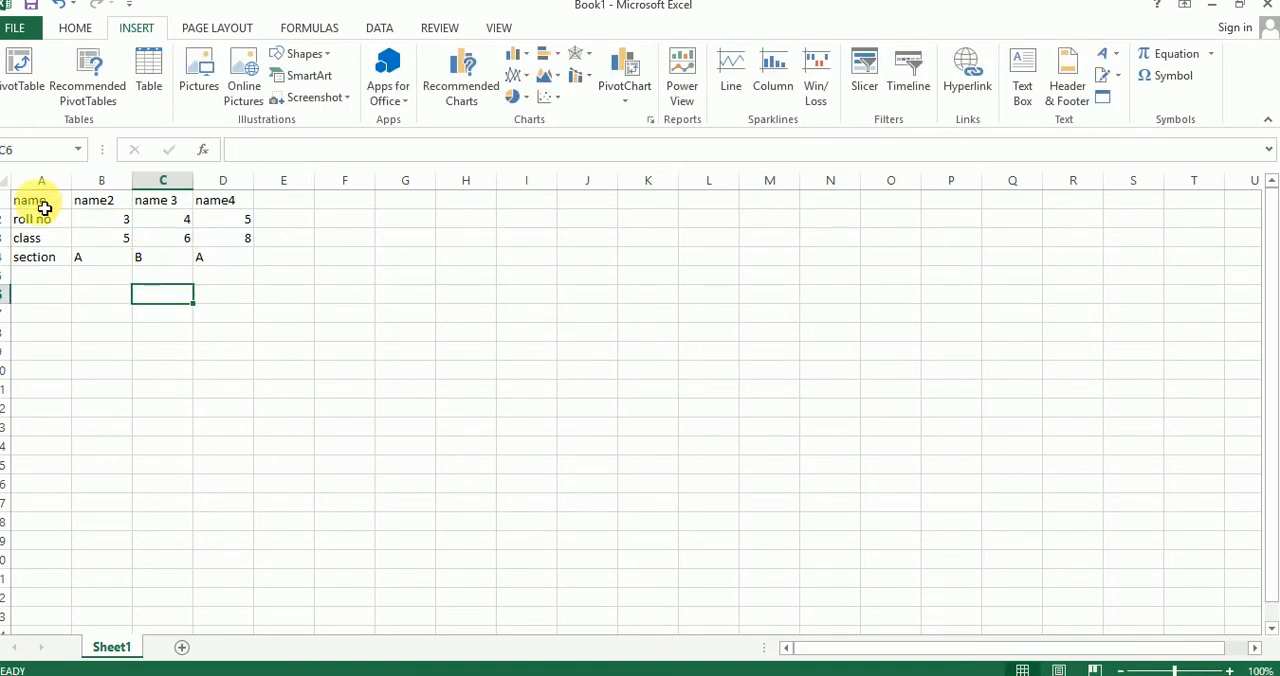
Step: Check the recommended charts for the name, roll no and class rows, range A1:D3, and close them without inserting one
{"action": "left_click_drag", "start_coordinate": [42, 205], "coordinate": [246, 240]}
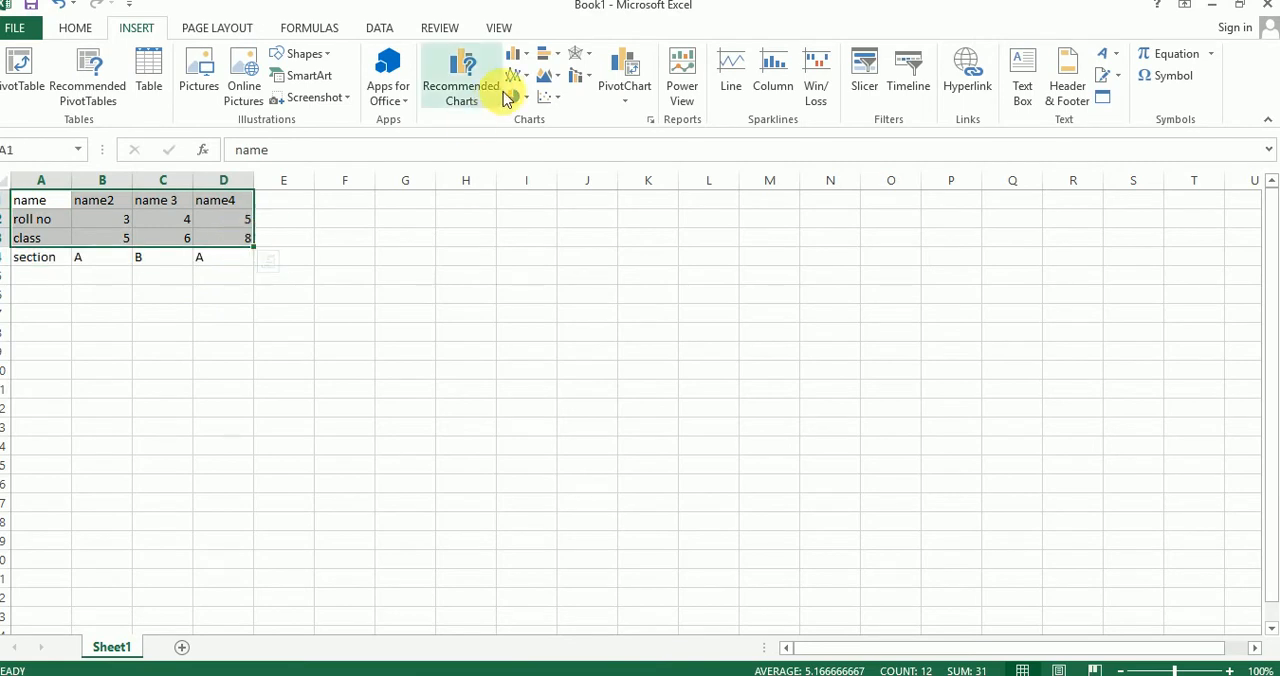
{"action": "left_click", "coordinate": [472, 90]}
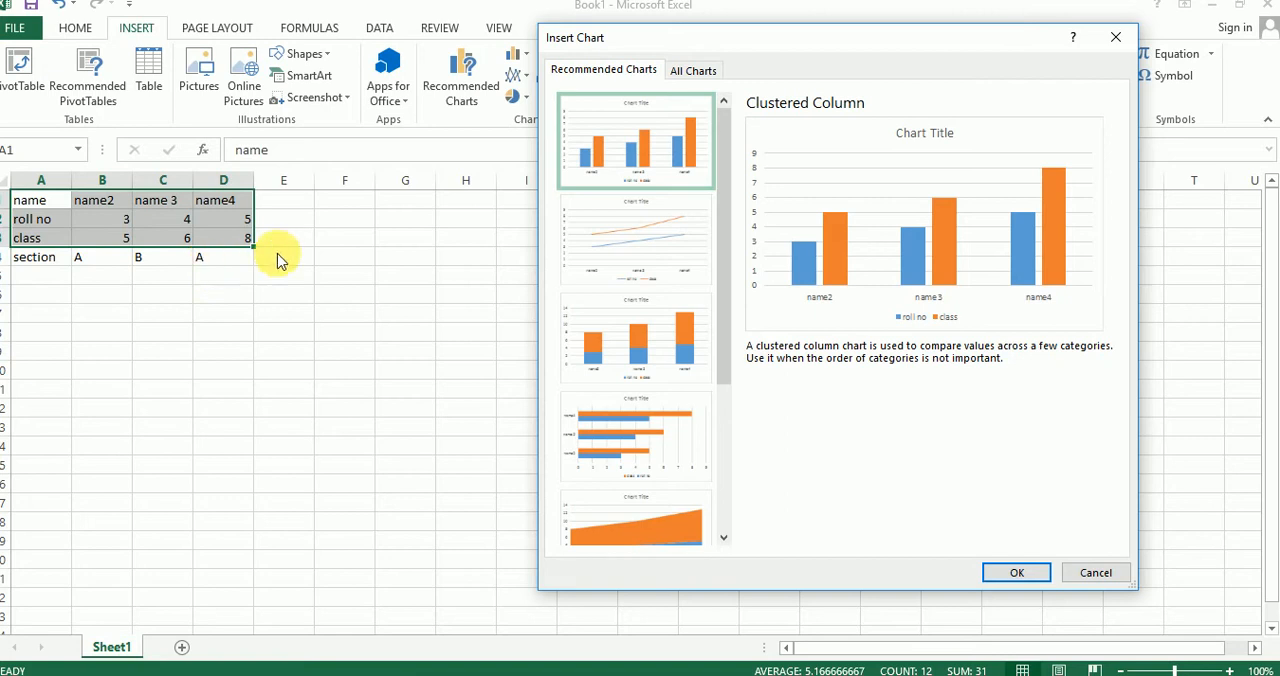
{"action": "left_click", "coordinate": [1113, 40]}
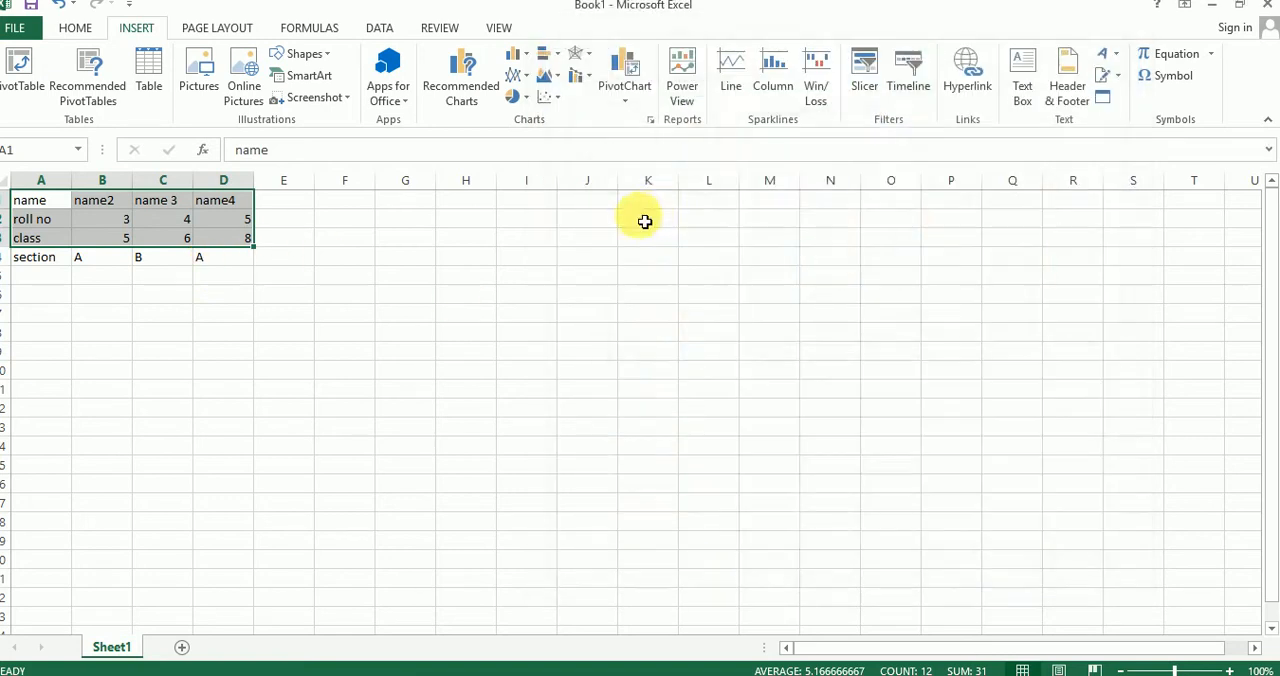
{"action": "left_click", "coordinate": [300, 314]}
Step: Replace the section letters with numbers: 20 in cell B4, 30 in C4 and 40 in D4
{"action": "left_click", "coordinate": [115, 260]}
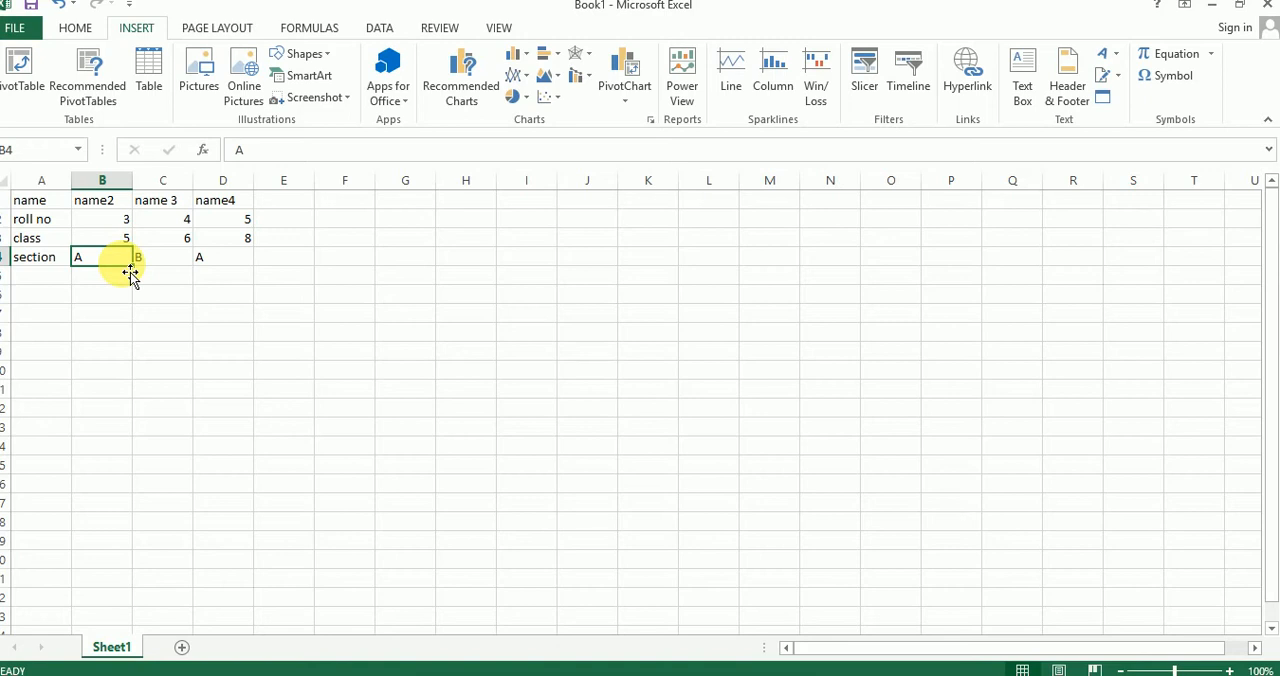
{"action": "type", "text": "20"}
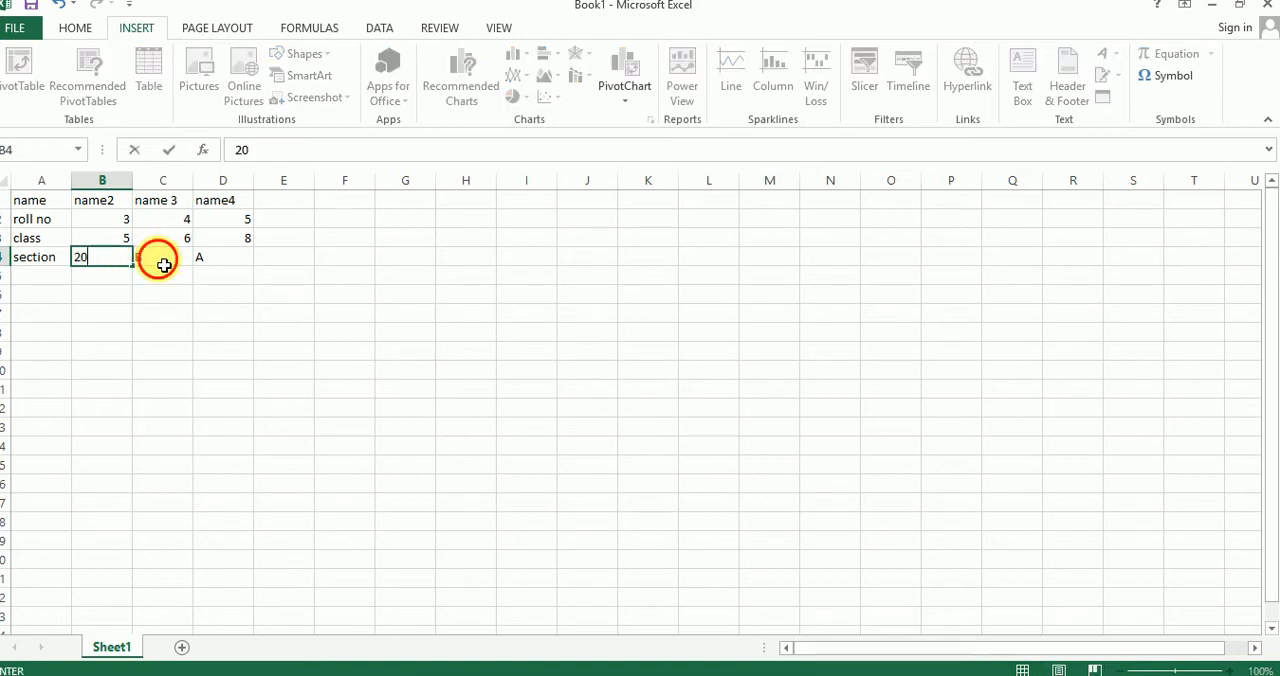
{"action": "left_click", "coordinate": [164, 265]}
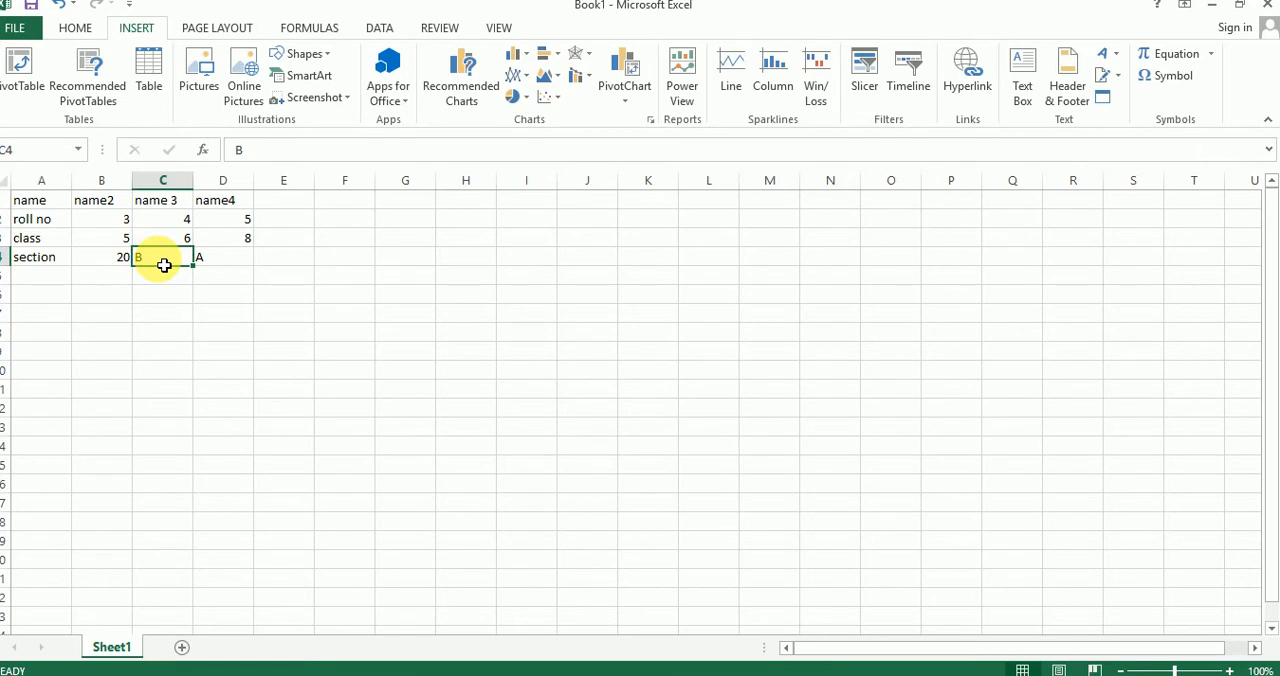
{"action": "type", "text": "30"}
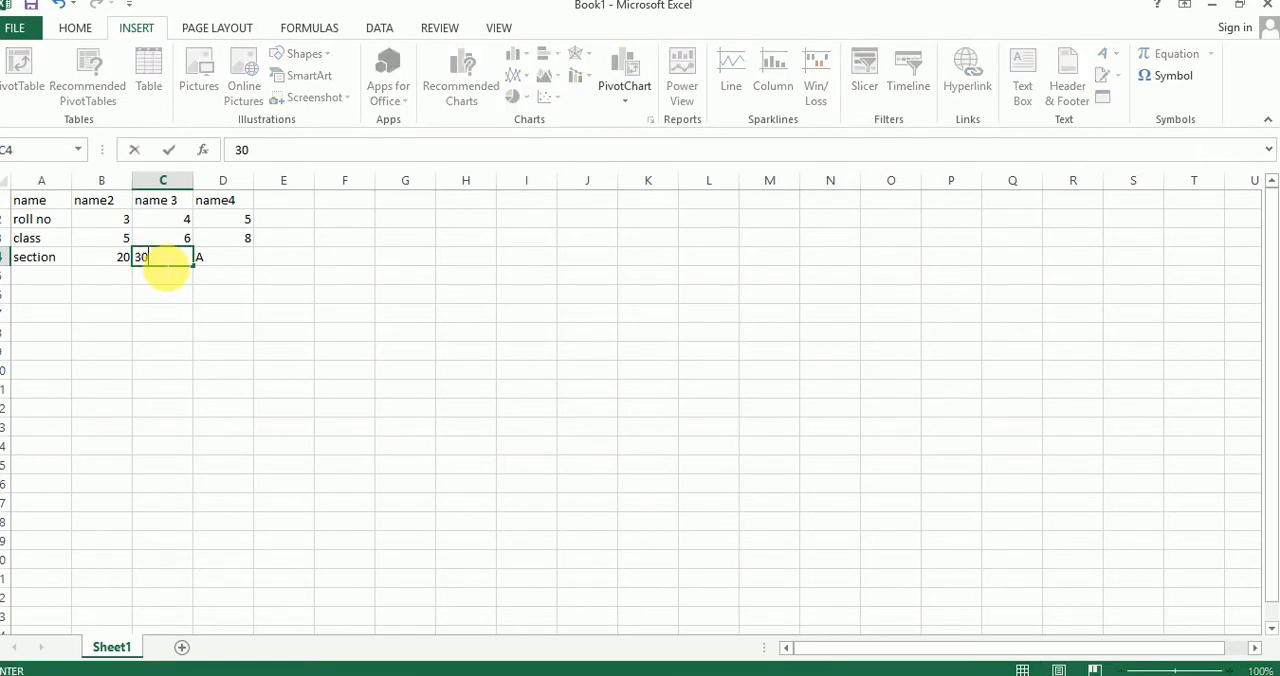
{"action": "left_click", "coordinate": [214, 265]}
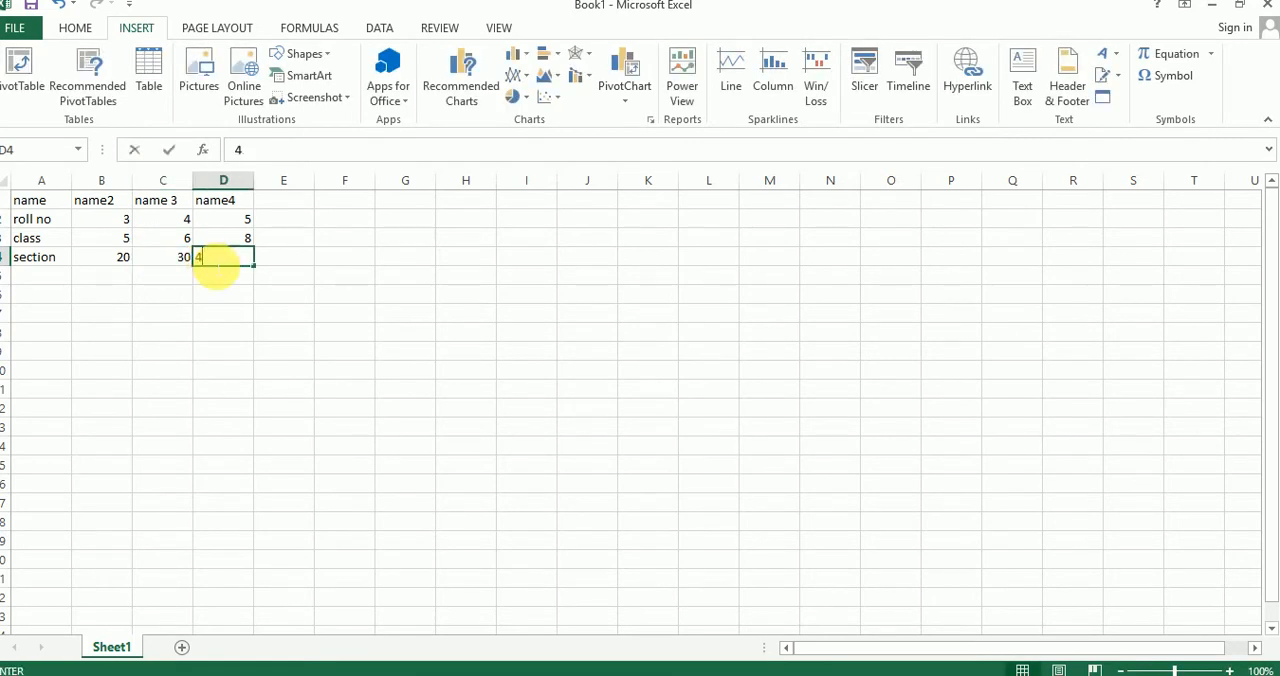
{"action": "type", "text": "40"}
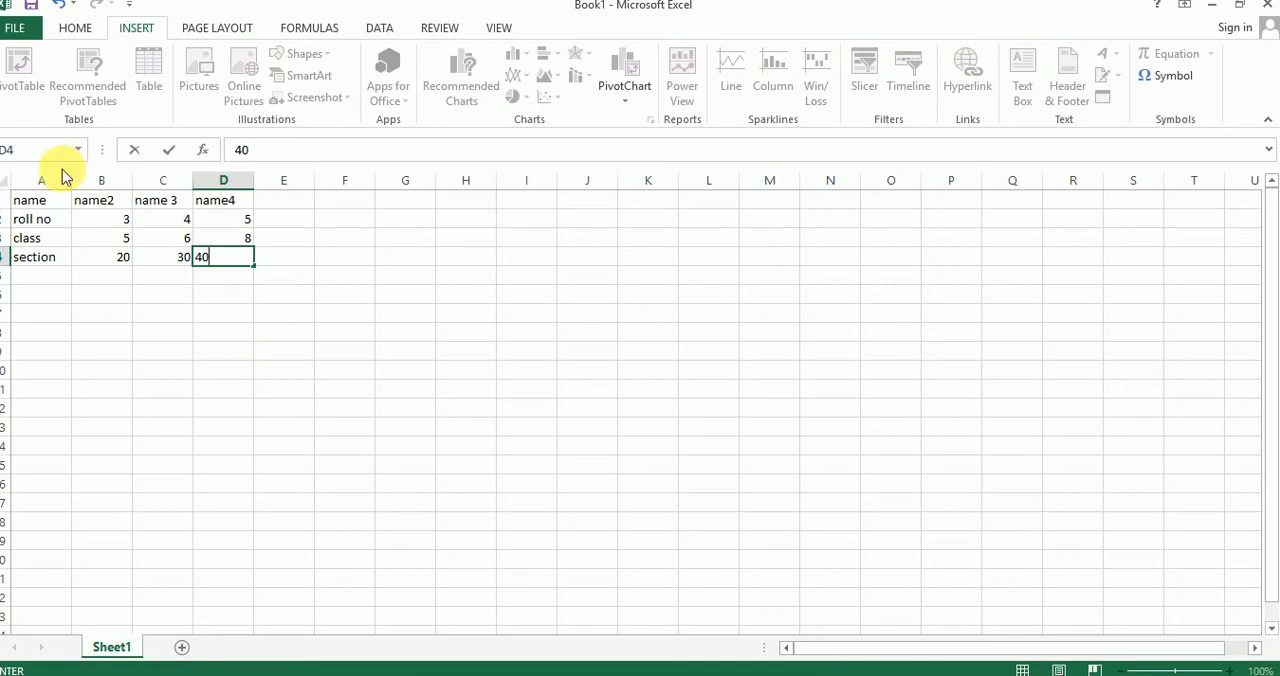
{"action": "left_click", "coordinate": [80, 312]}
Step: Compare the recommended charts for the whole table A1:D4 and insert the Clustered Column chart grouped by name
{"action": "left_click_drag", "start_coordinate": [29, 200], "coordinate": [213, 259]}
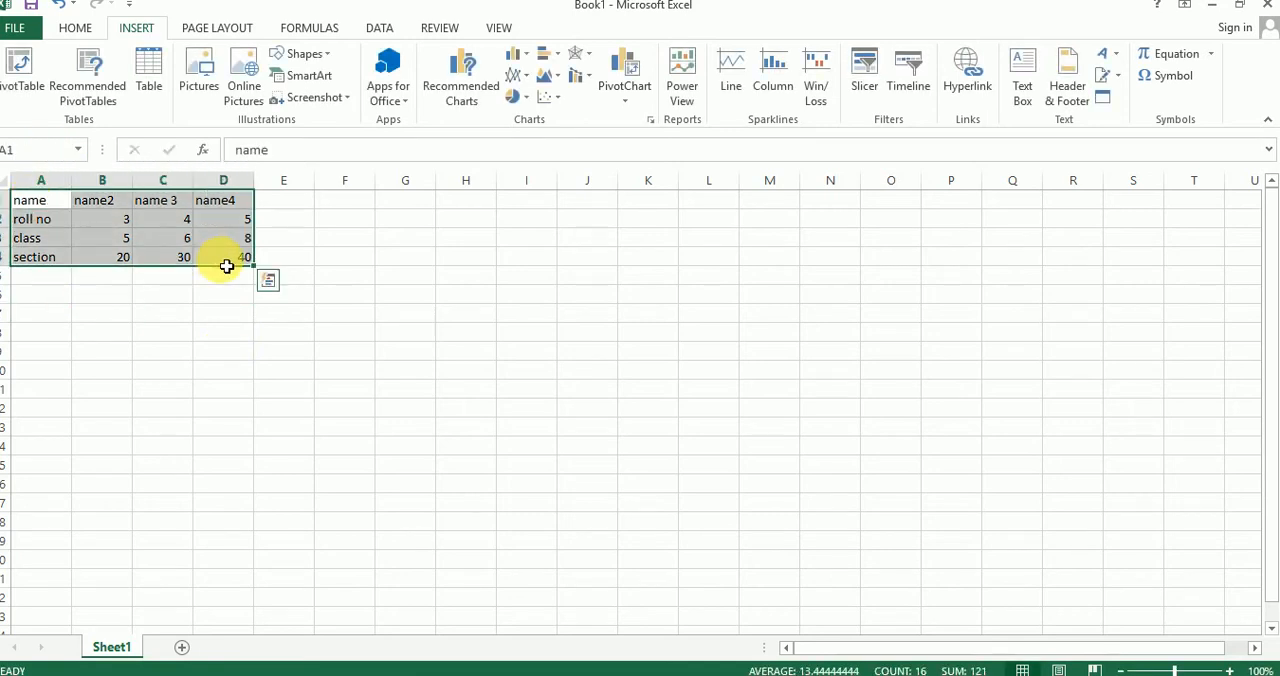
{"action": "left_click", "coordinate": [477, 84]}
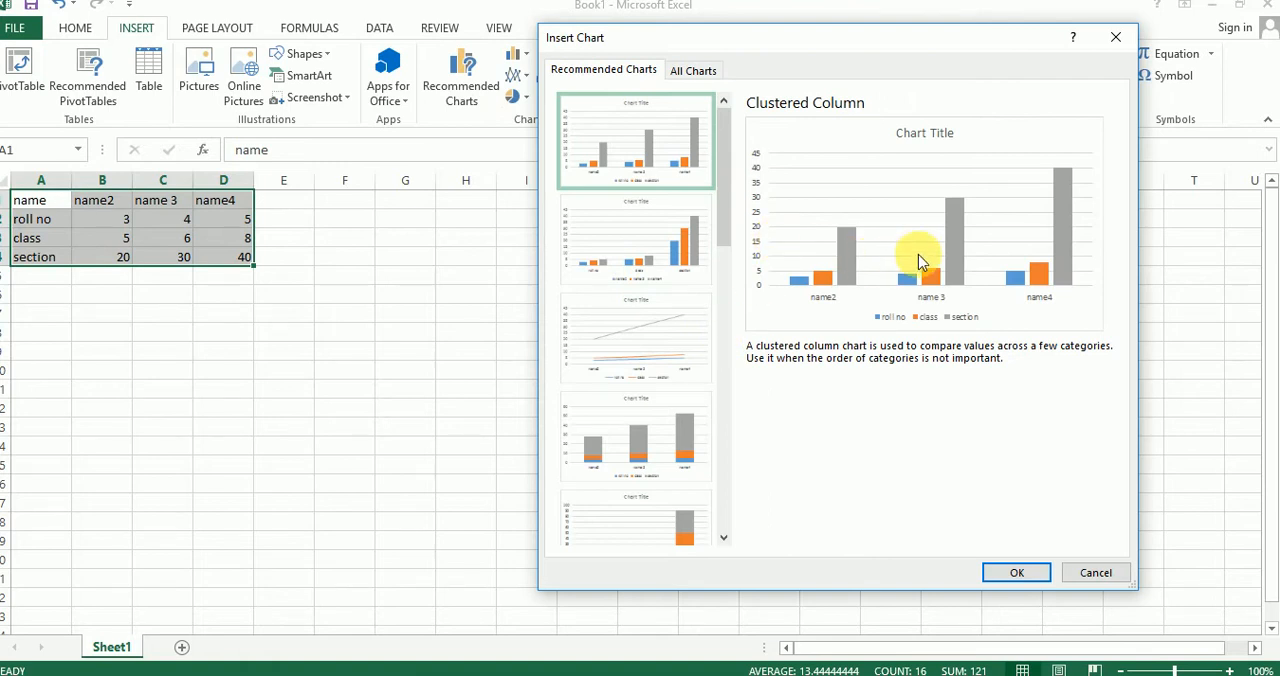
{"action": "left_click", "coordinate": [670, 215]}
{"action": "left_click", "coordinate": [674, 171]}
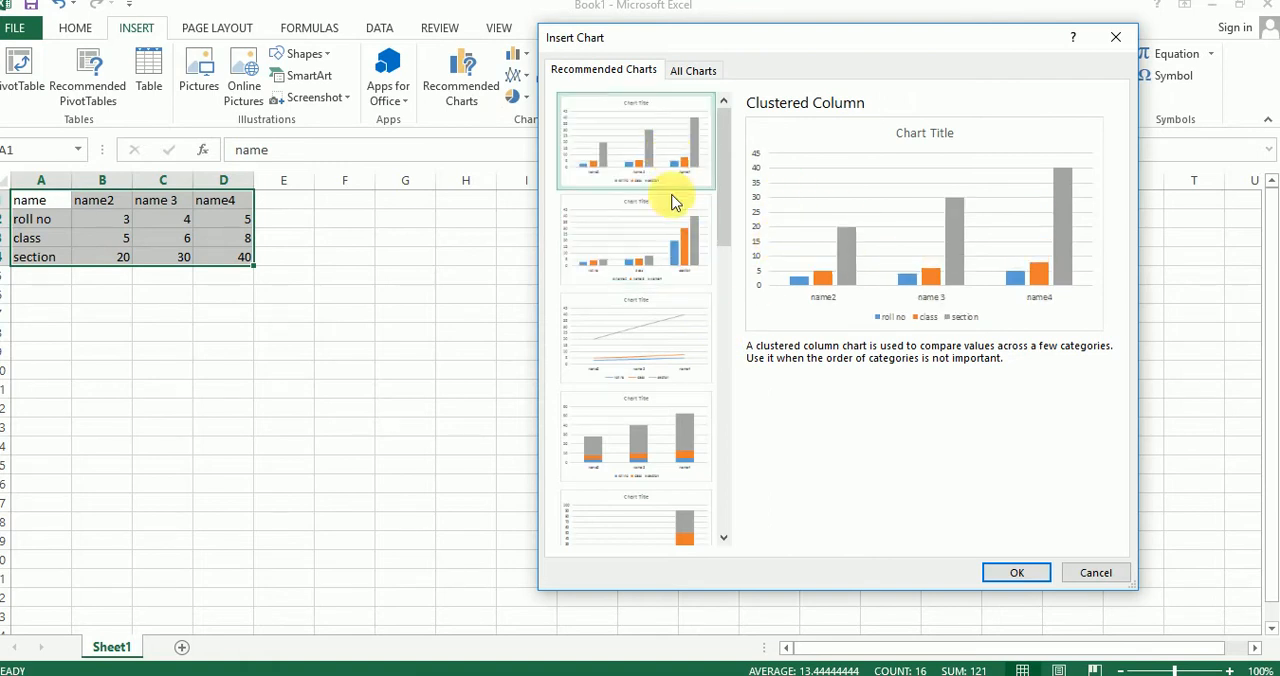
{"action": "left_click", "coordinate": [664, 237]}
{"action": "left_click", "coordinate": [668, 170]}
{"action": "left_click", "coordinate": [640, 208]}
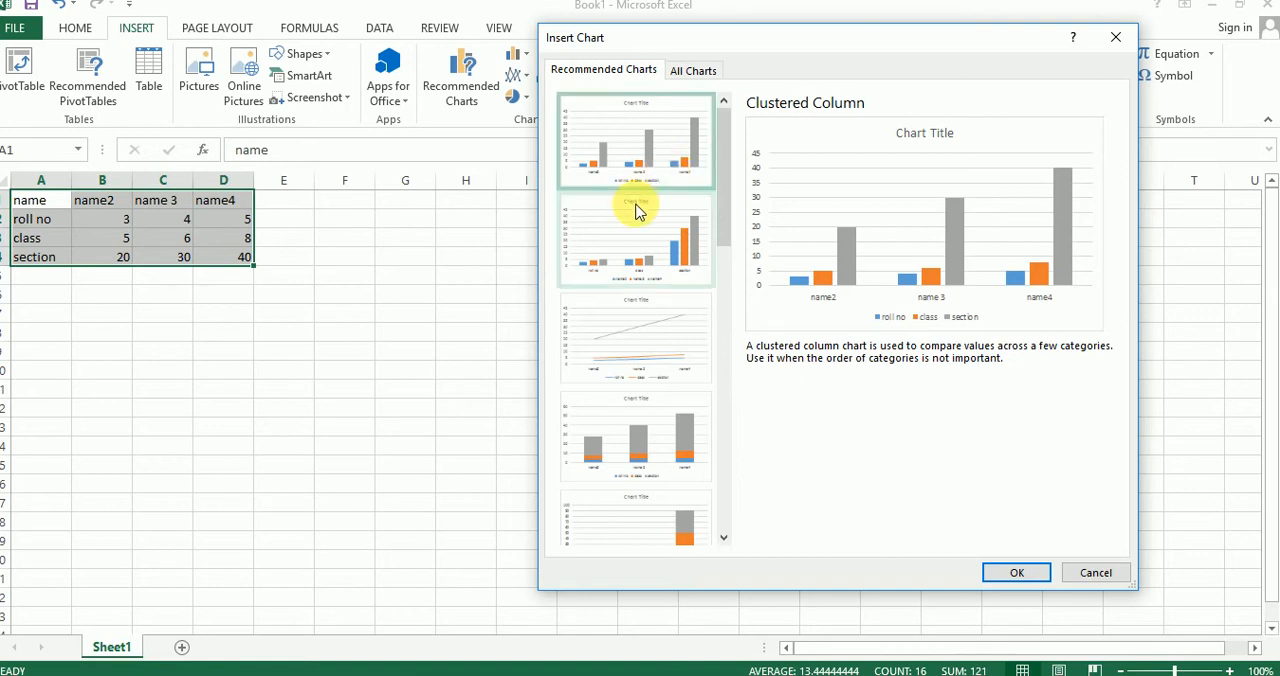
{"action": "left_click", "coordinate": [651, 145]}
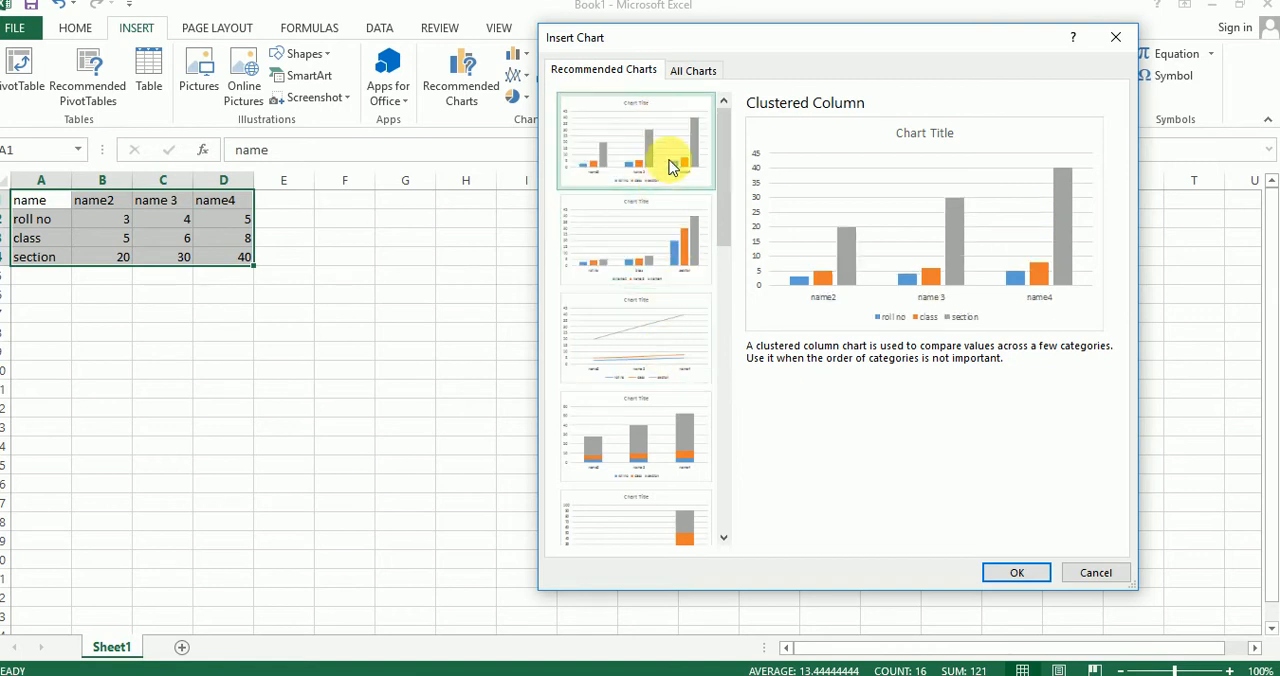
{"action": "mouse_move", "coordinate": [727, 145]}
{"action": "left_mouse_down"}
{"action": "mouse_move", "coordinate": [728, 186]}
{"action": "mouse_move", "coordinate": [725, 126]}
{"action": "left_mouse_up"}
{"action": "left_click", "coordinate": [658, 227]}
{"action": "left_click", "coordinate": [653, 128]}
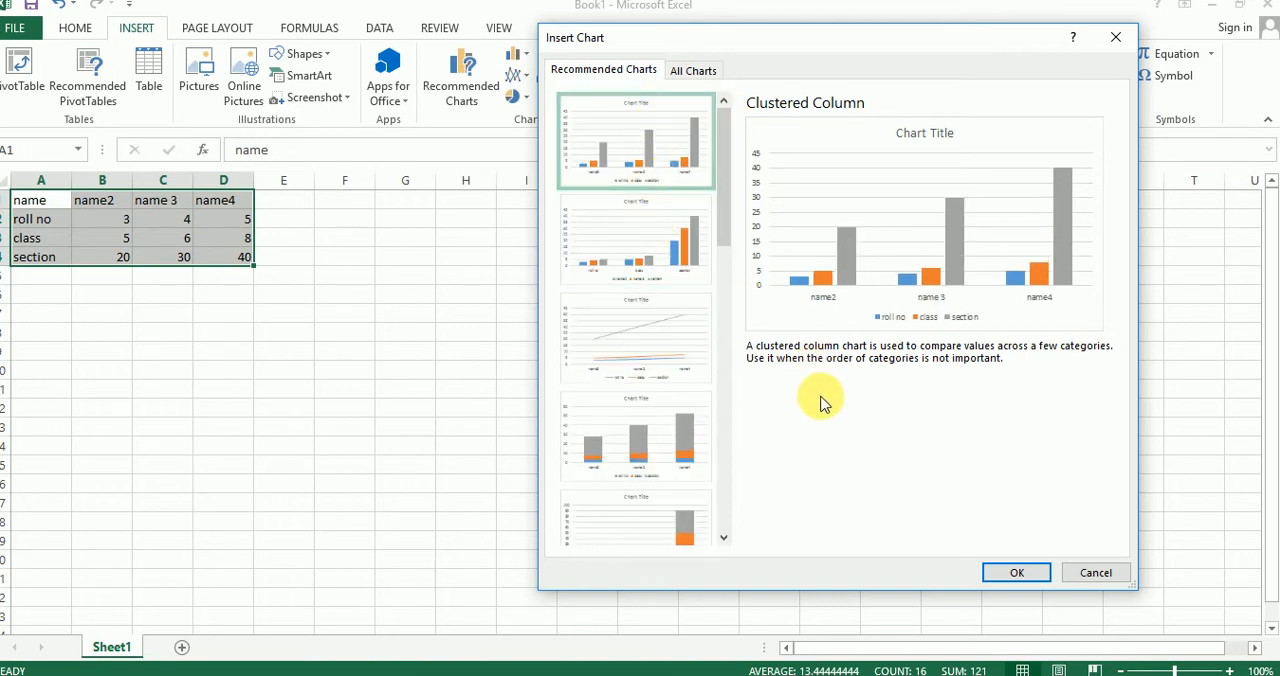
{"action": "mouse_move", "coordinate": [727, 159]}
{"action": "left_mouse_down"}
{"action": "mouse_move", "coordinate": [726, 183]}
{"action": "mouse_move", "coordinate": [723, 171]}
{"action": "left_mouse_up"}
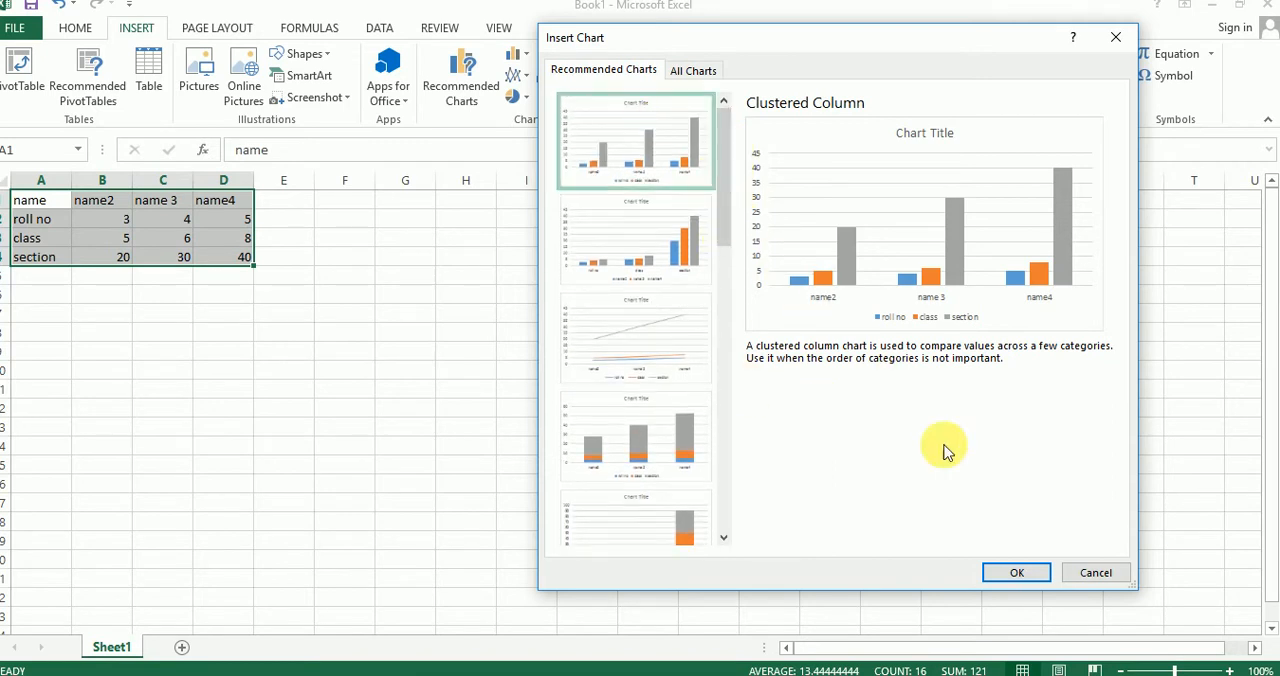
{"action": "left_click", "coordinate": [1018, 573]}
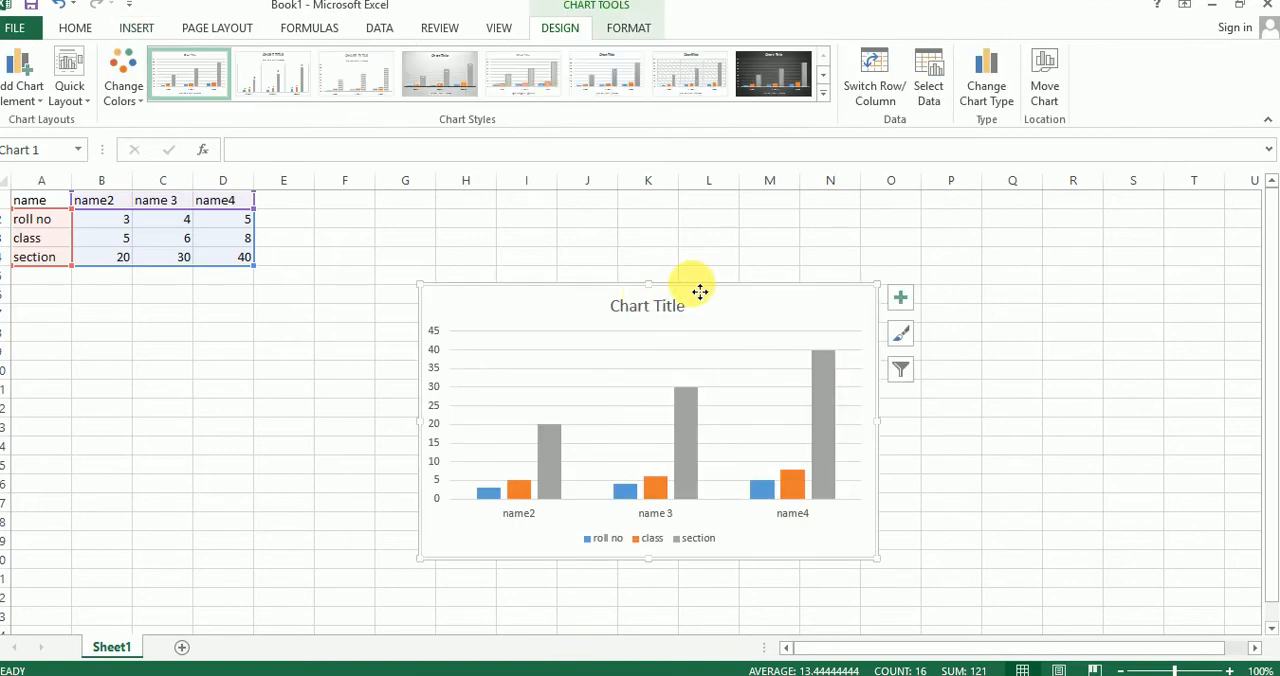
Step: Move the chart up by about one row and select its plot area
{"action": "left_click_drag", "start_coordinate": [700, 291], "coordinate": [704, 269]}
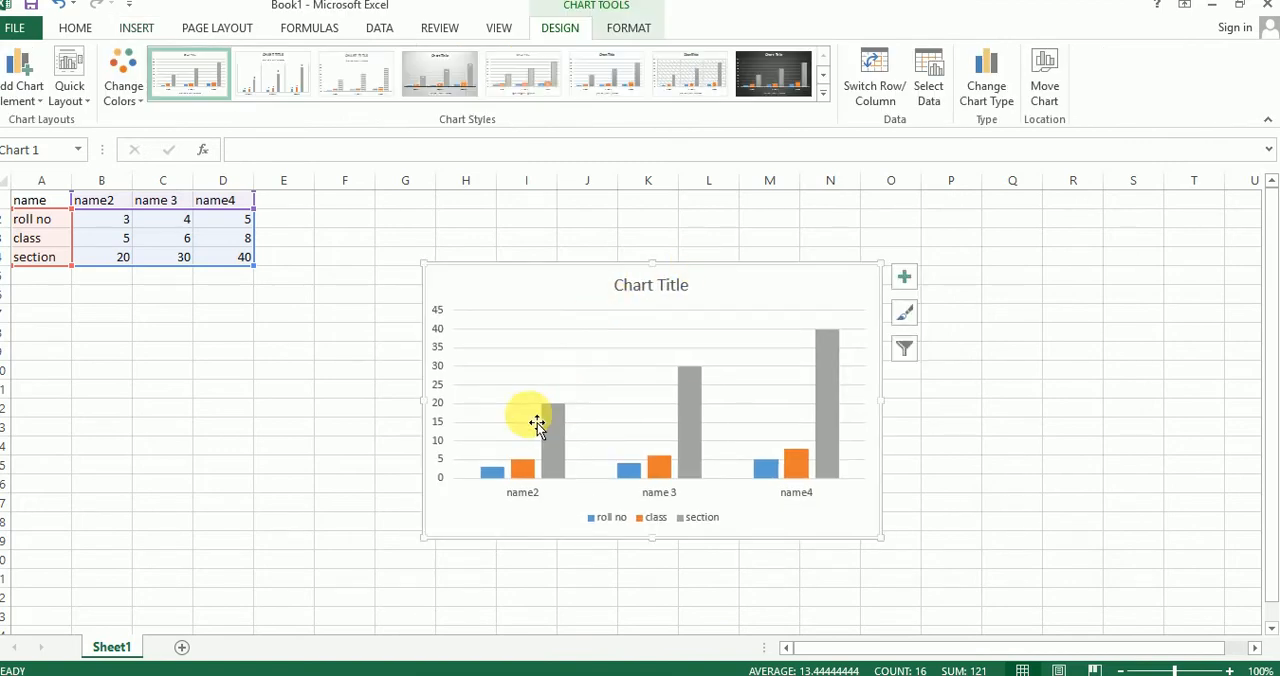
{"action": "left_click", "coordinate": [537, 423]}
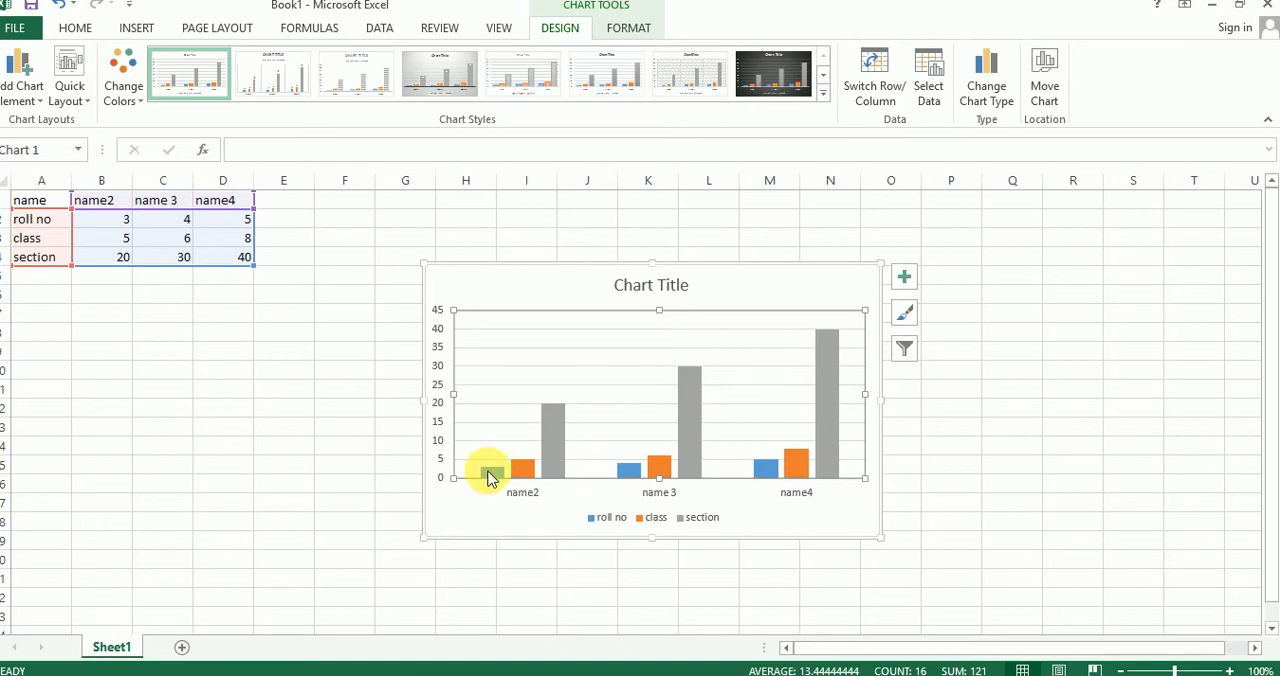
{"action": "mouse_move", "coordinate": [688, 442]}
{"action": "mouse_move", "coordinate": [679, 402]}
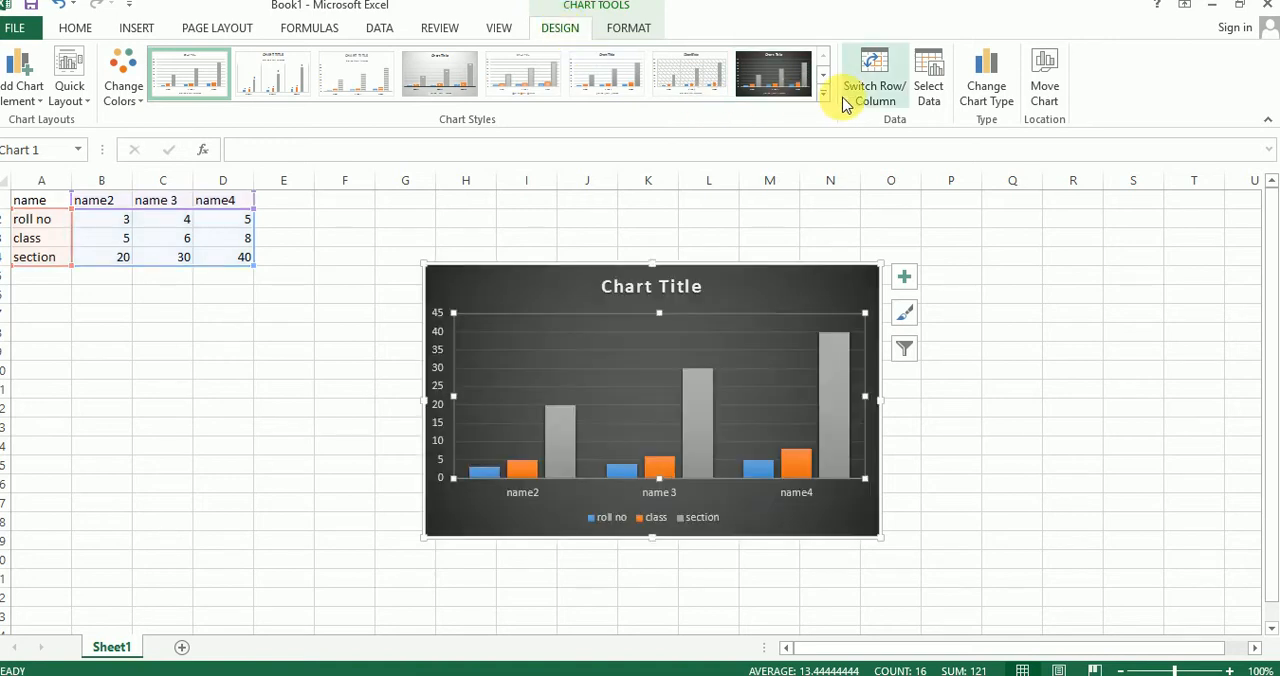
Step: Look through the 2-D and 3-D column variants offered as other chart types, then leave the chart type as it is
{"action": "left_click", "coordinate": [976, 104]}
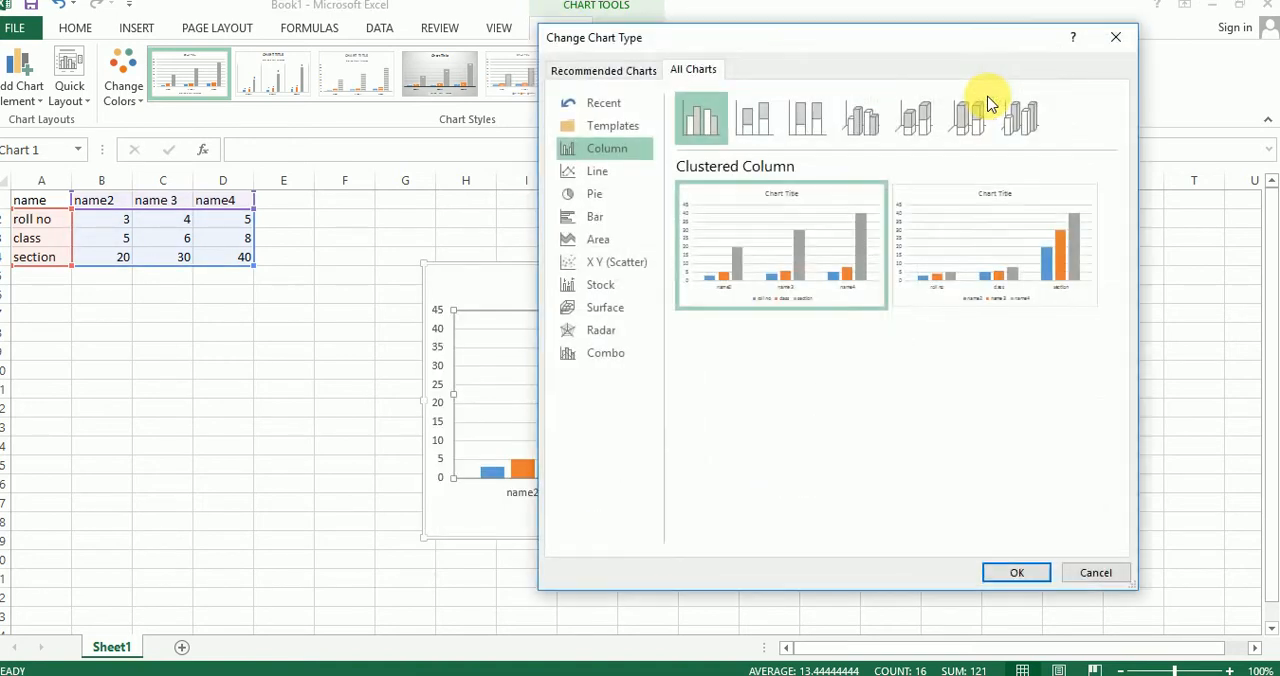
{"action": "left_click", "coordinate": [755, 116]}
{"action": "left_click", "coordinate": [800, 120]}
{"action": "left_click", "coordinate": [702, 116]}
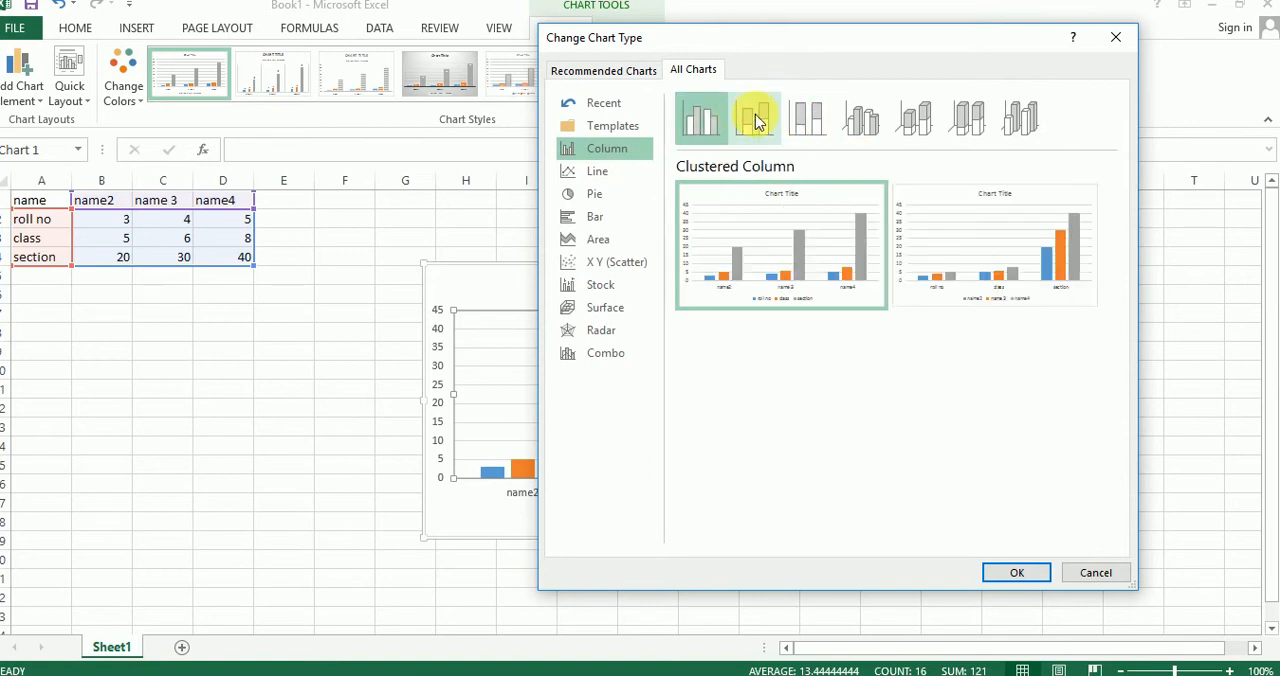
{"action": "left_click", "coordinate": [755, 116]}
{"action": "left_click", "coordinate": [812, 120]}
{"action": "left_click", "coordinate": [860, 118]}
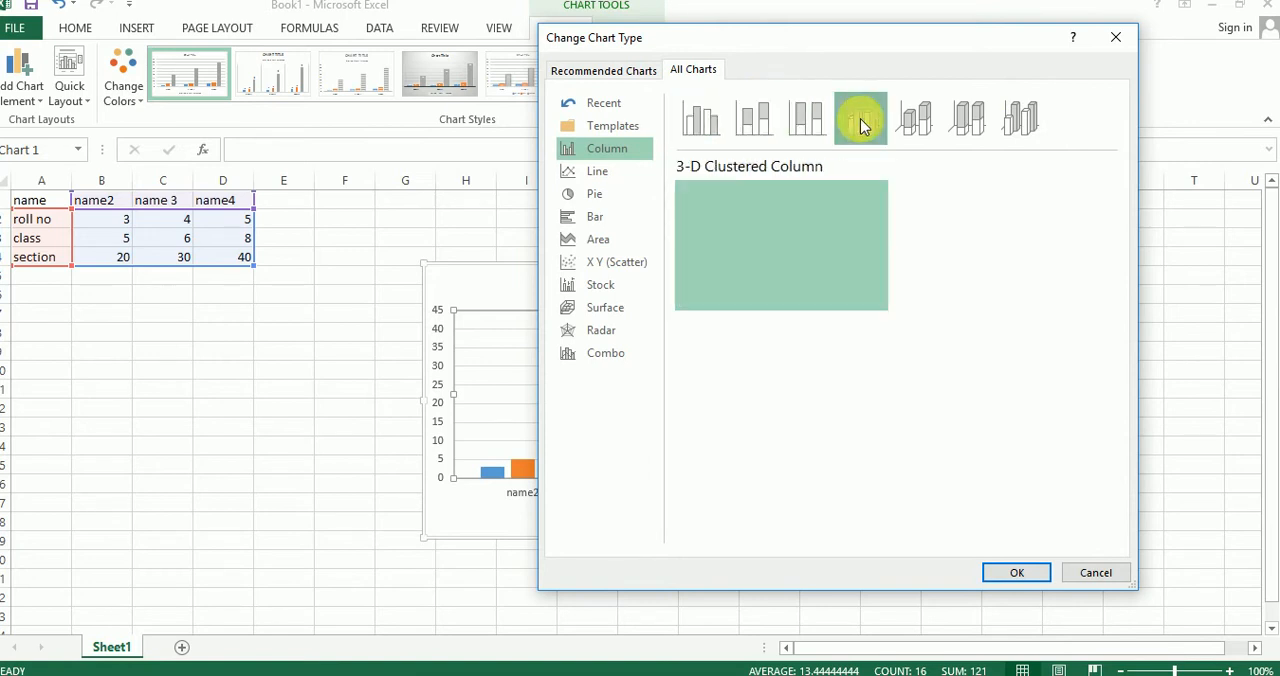
{"action": "left_click", "coordinate": [914, 118]}
{"action": "left_click", "coordinate": [955, 122]}
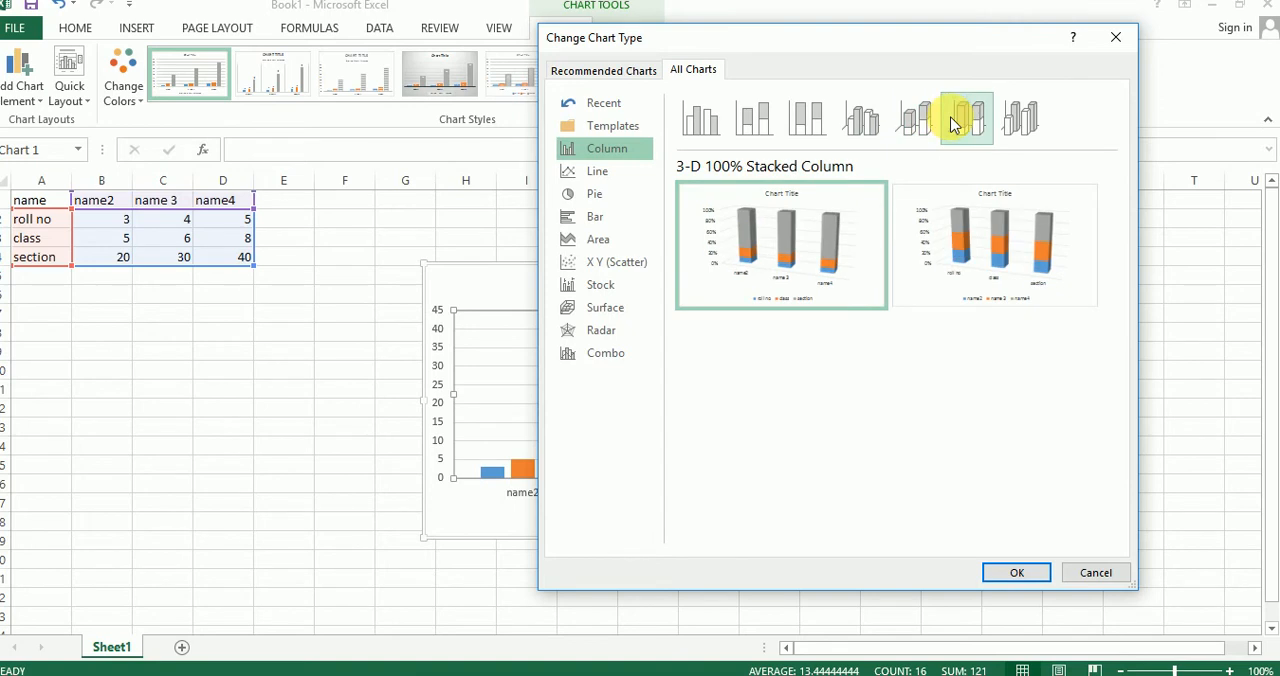
{"action": "left_click", "coordinate": [1116, 37]}
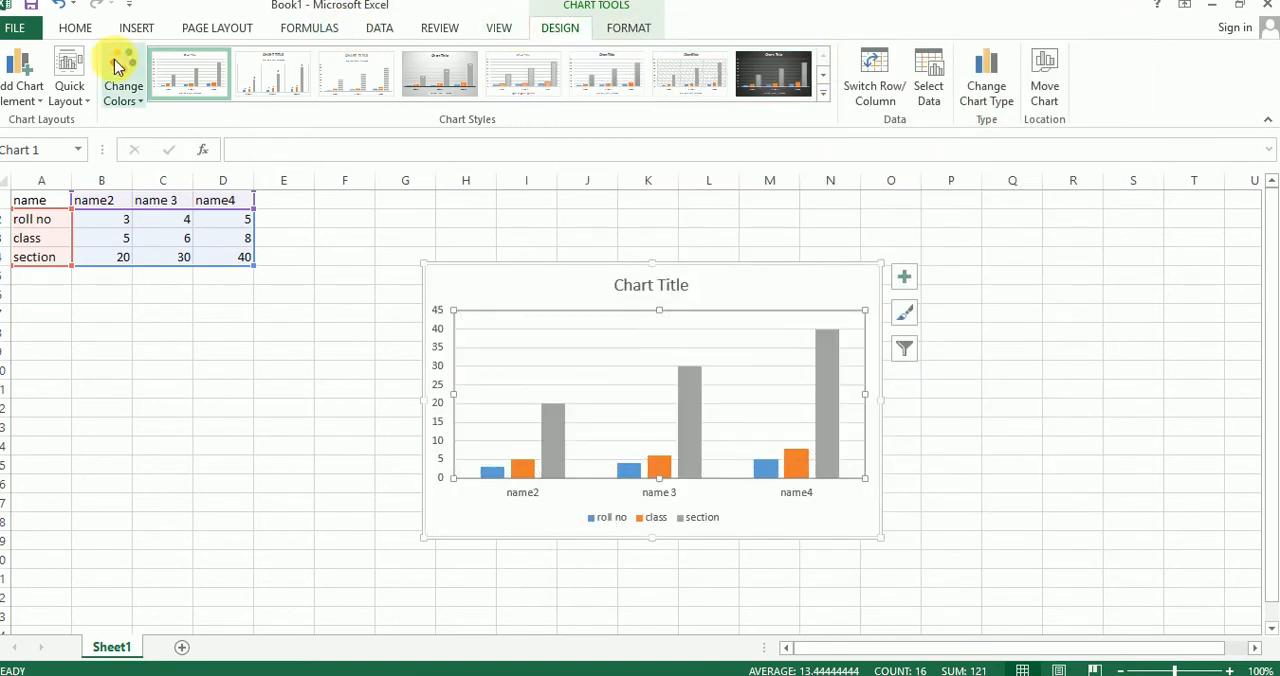
Step: Recolor the chart with the orange, yellow and green Colorful palette and apply the second chart style, which has rotated data labels
{"action": "left_click", "coordinate": [118, 68]}
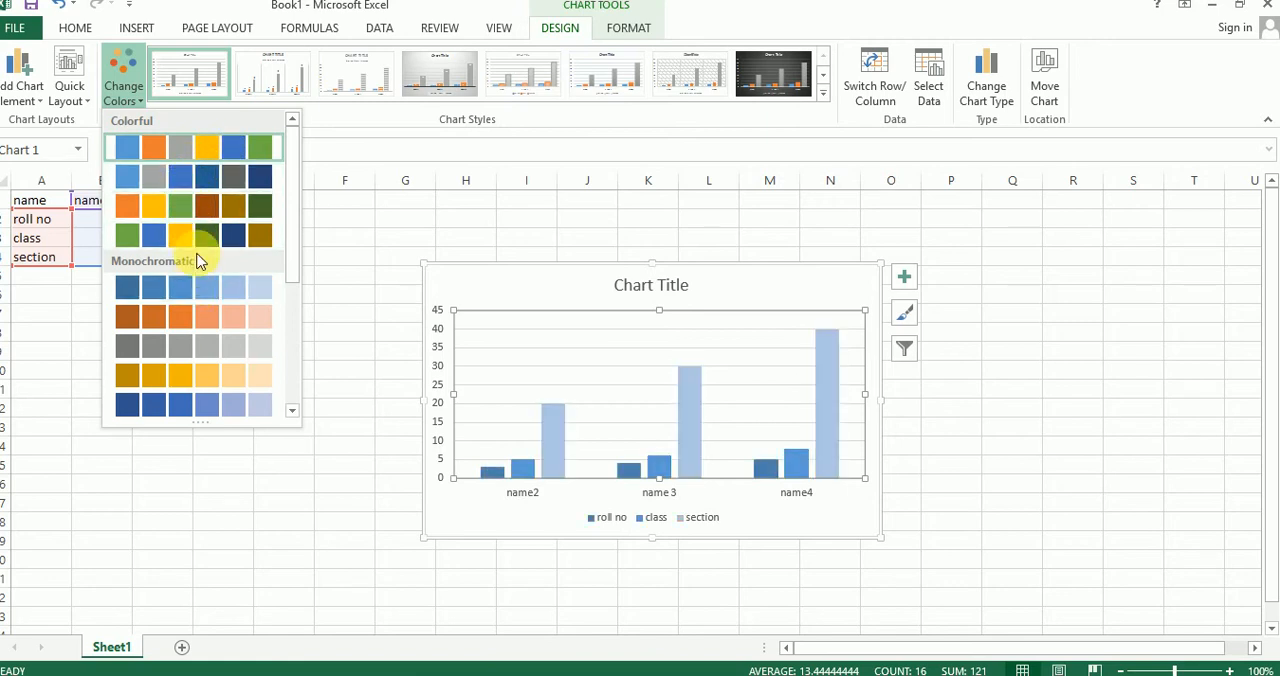
{"action": "left_click", "coordinate": [185, 202]}
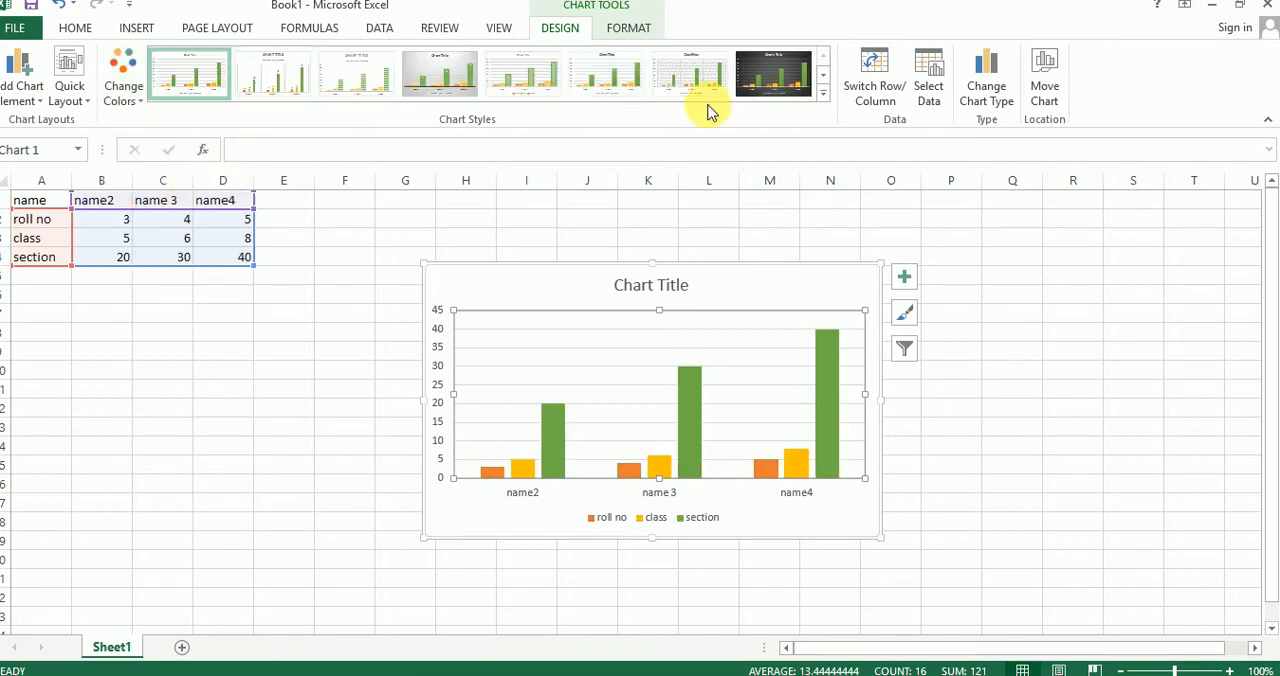
{"action": "left_click", "coordinate": [825, 94]}
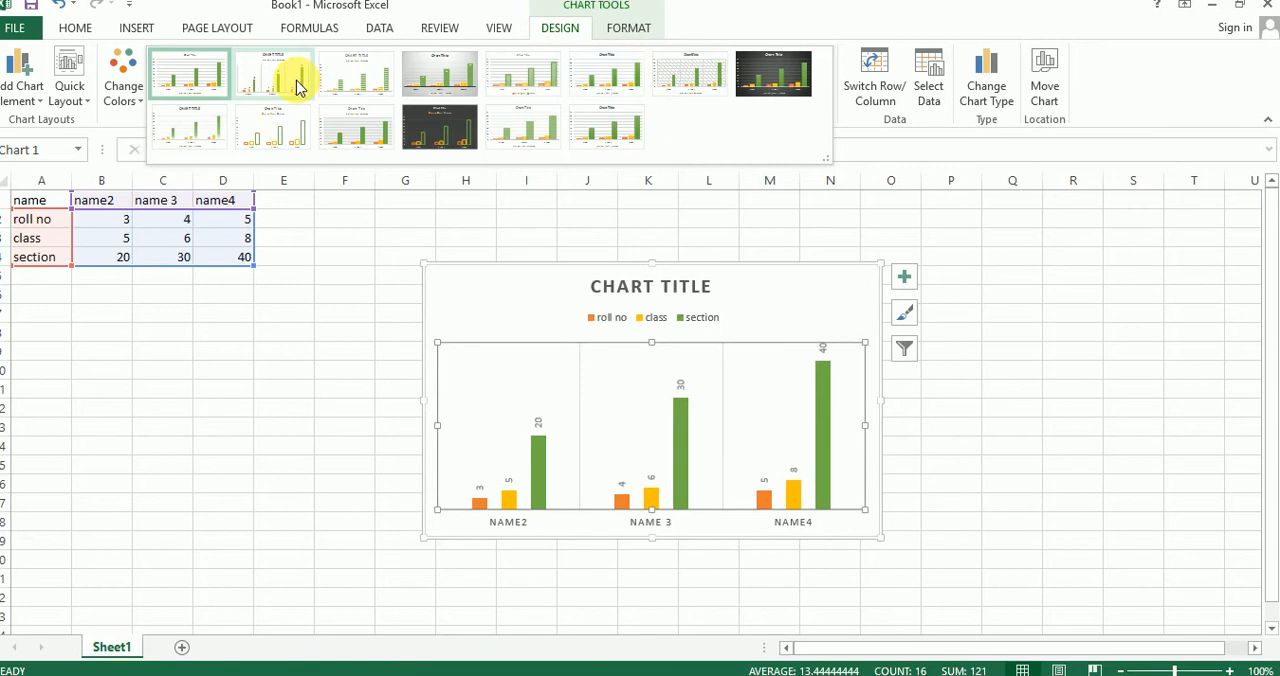
{"action": "left_click", "coordinate": [297, 86]}
{"action": "left_click", "coordinate": [1065, 352]}
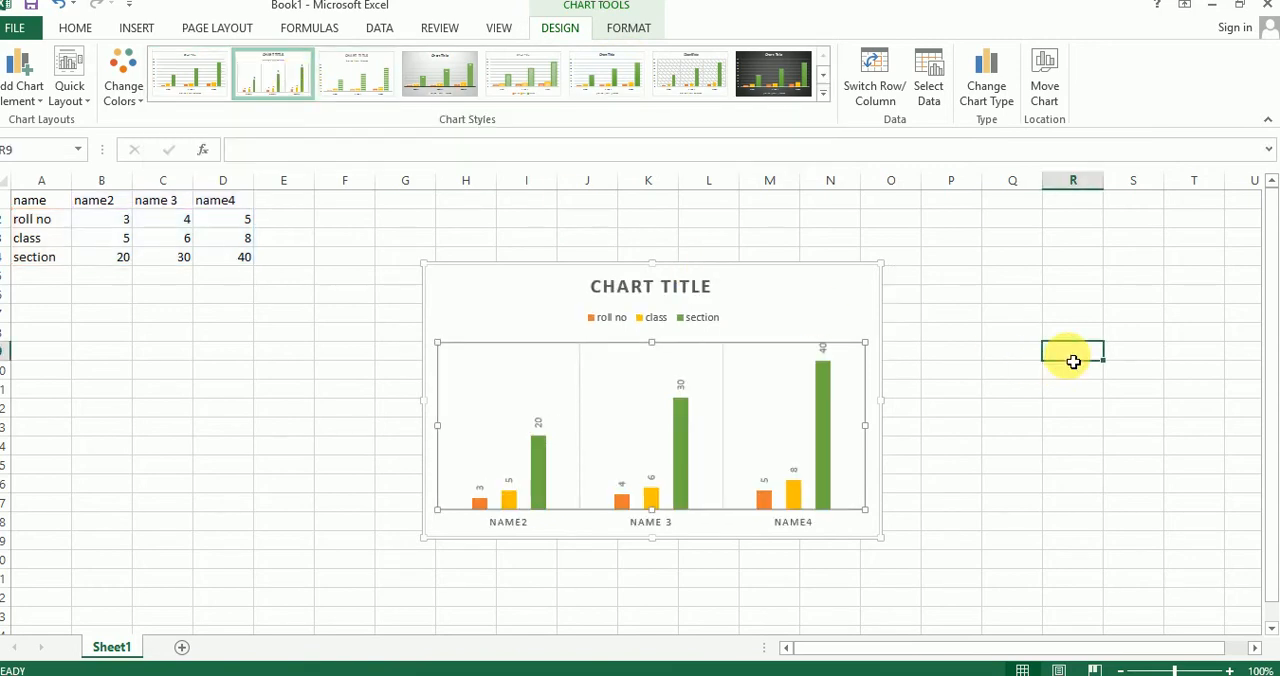
Step: Replace the chart's title text with "CHAPTER -2"
{"action": "left_click", "coordinate": [759, 302]}
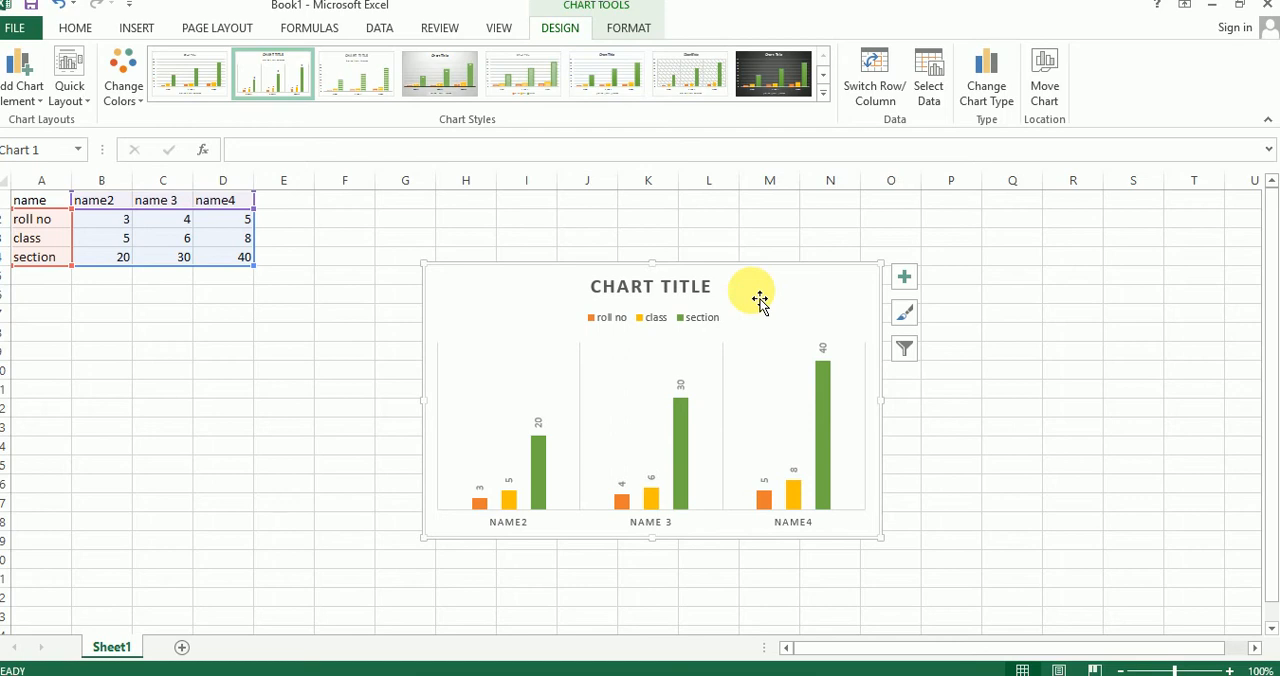
{"action": "left_click", "coordinate": [975, 302]}
{"action": "left_click", "coordinate": [747, 305]}
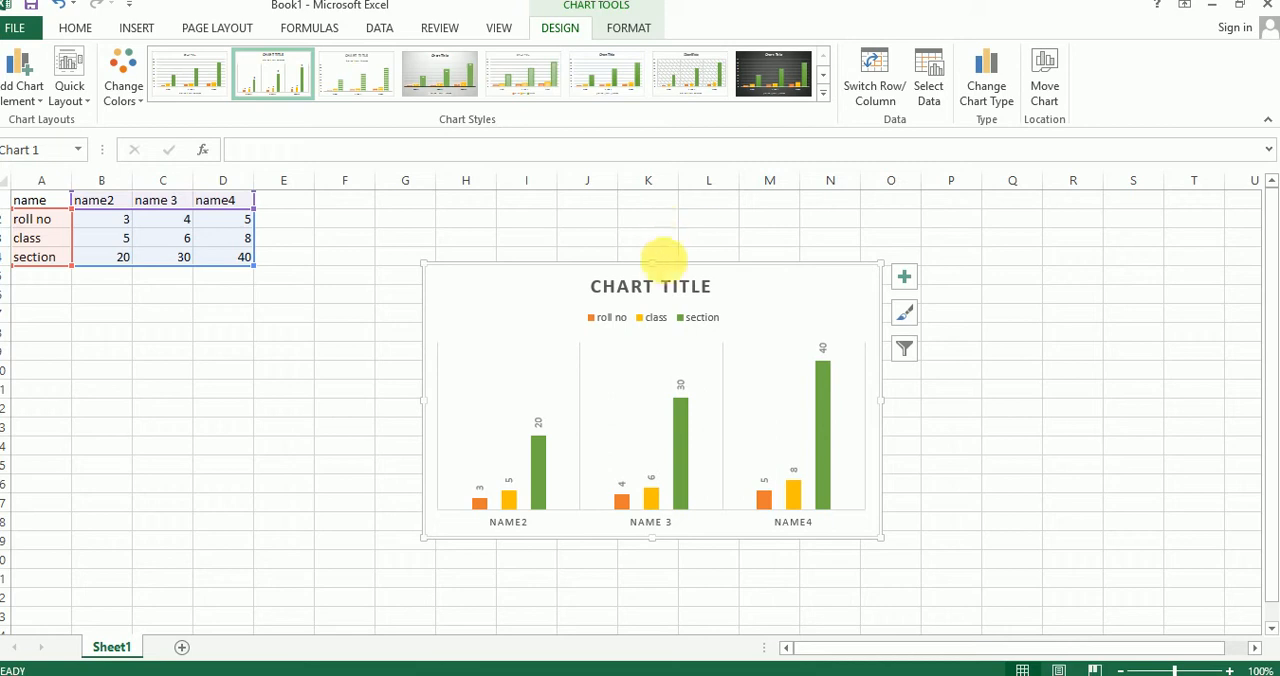
{"action": "double_click", "coordinate": [662, 292]}
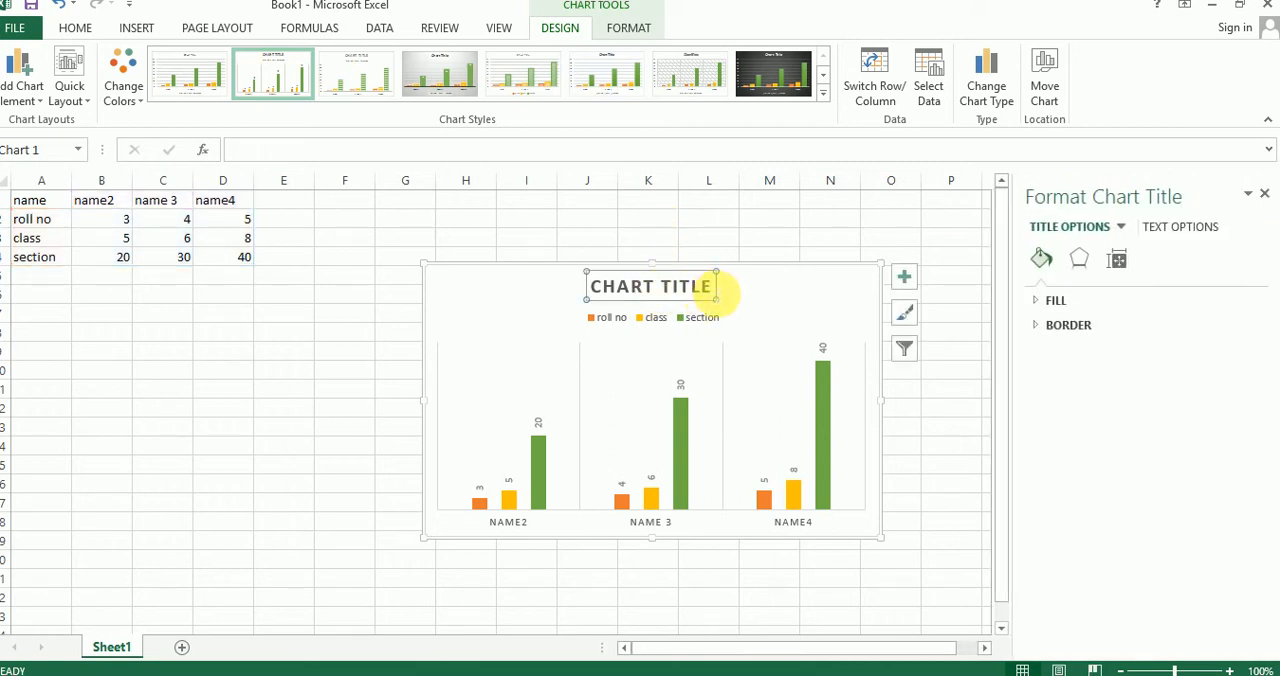
{"action": "left_click_drag", "start_coordinate": [718, 290], "coordinate": [588, 289]}
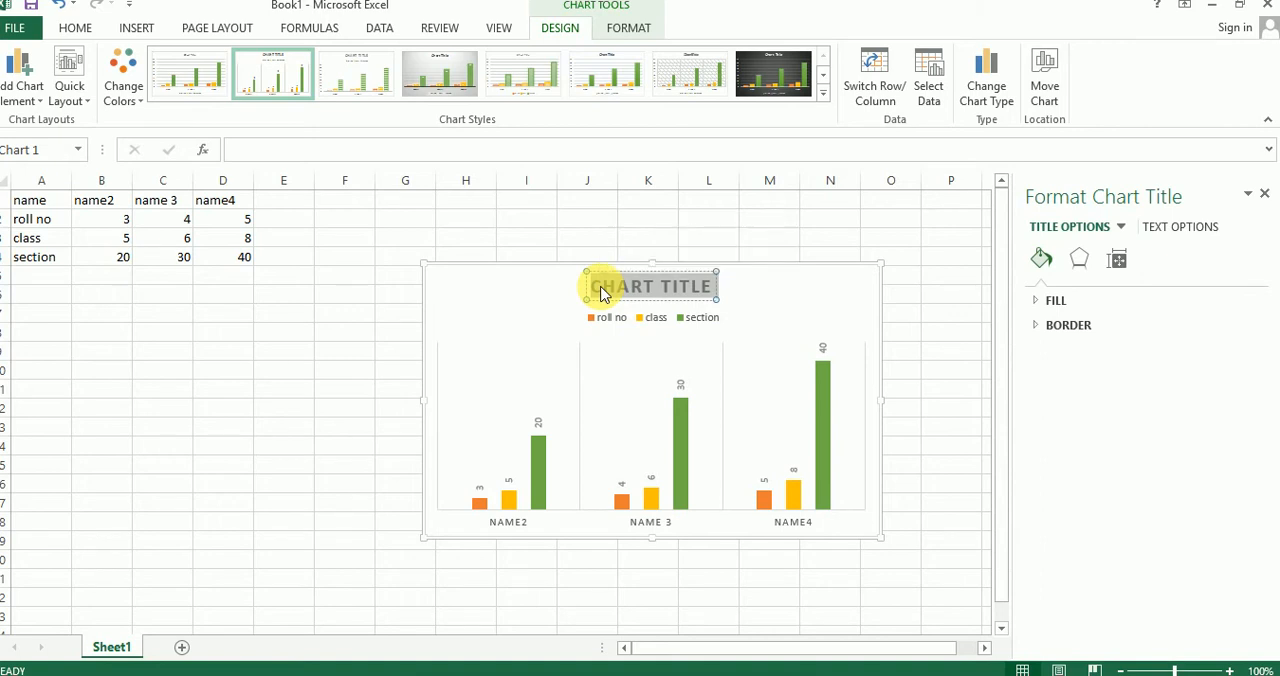
{"action": "type", "text": "CHAPTER"}
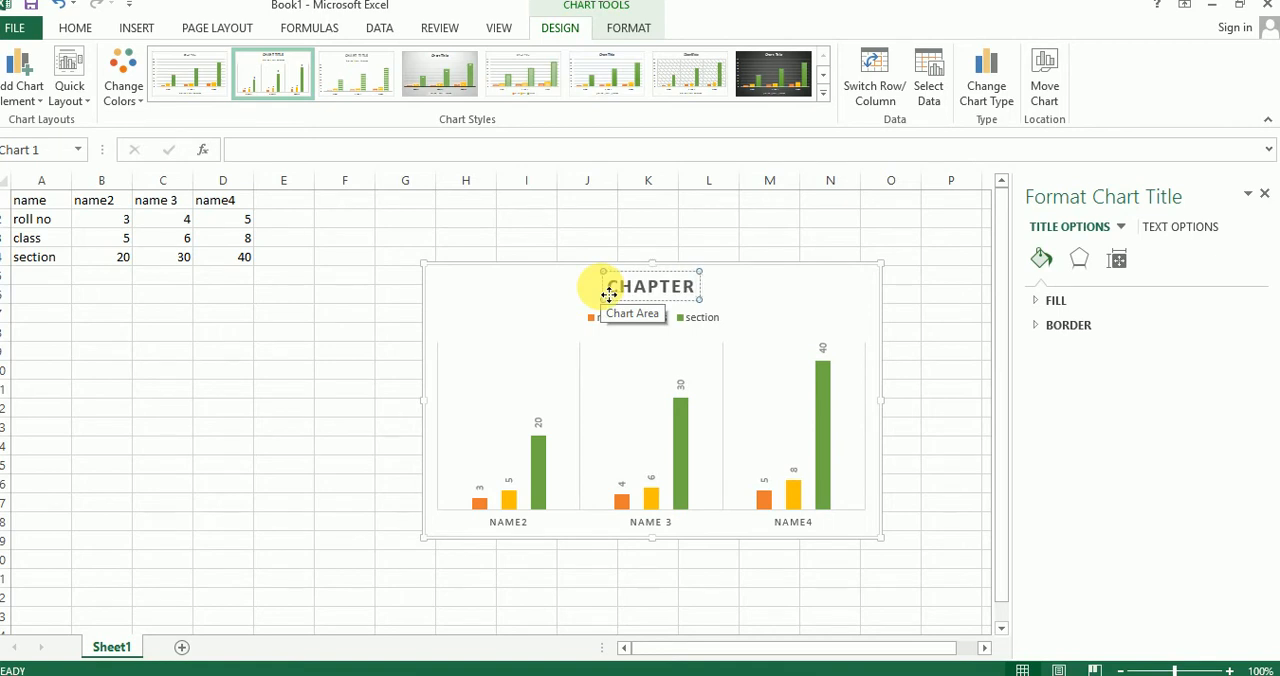
{"action": "type", "text": " -2"}
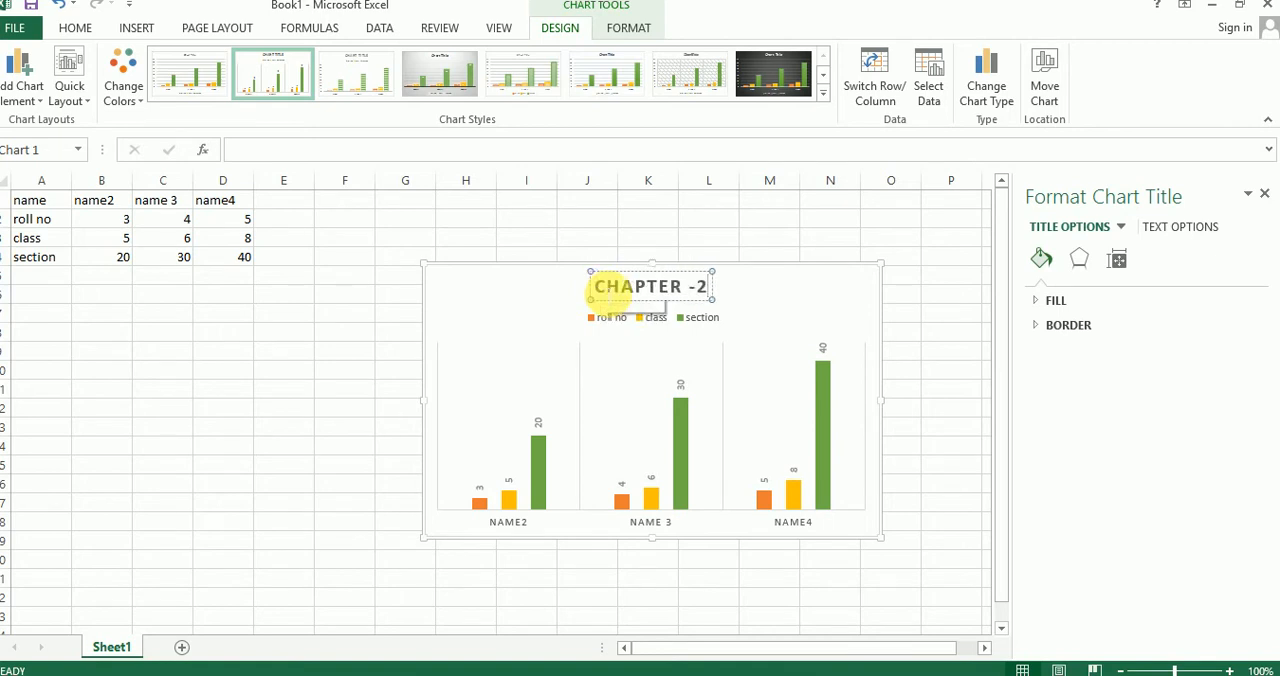
{"action": "left_click", "coordinate": [915, 349]}
{"action": "left_click", "coordinate": [800, 309]}
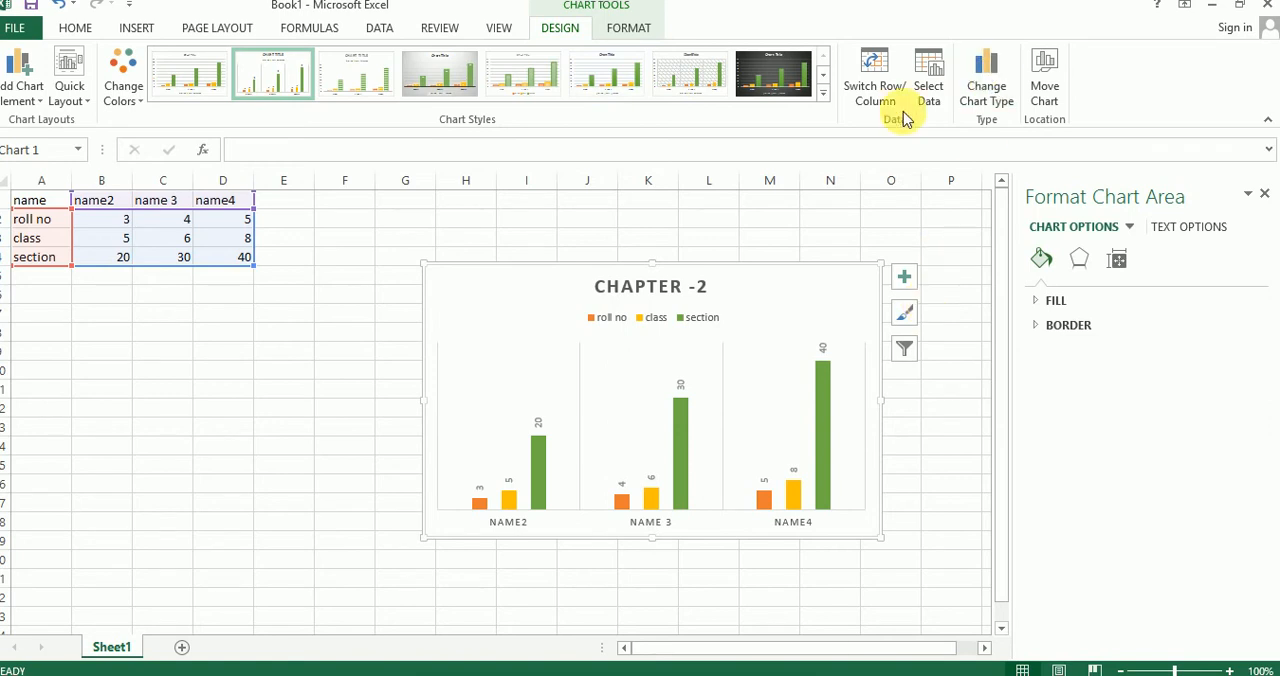
{"action": "left_click", "coordinate": [498, 28]}
{"action": "left_click", "coordinate": [440, 28]}
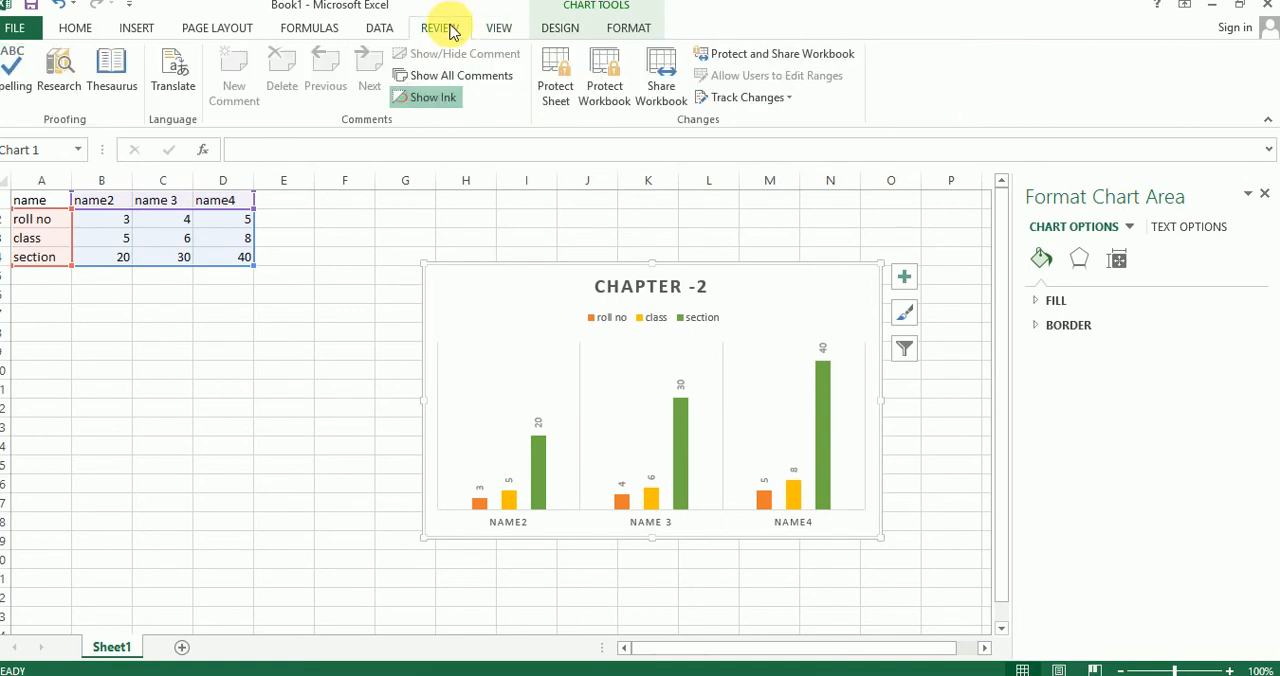
{"action": "left_click", "coordinate": [382, 28]}
{"action": "left_click", "coordinate": [316, 30]}
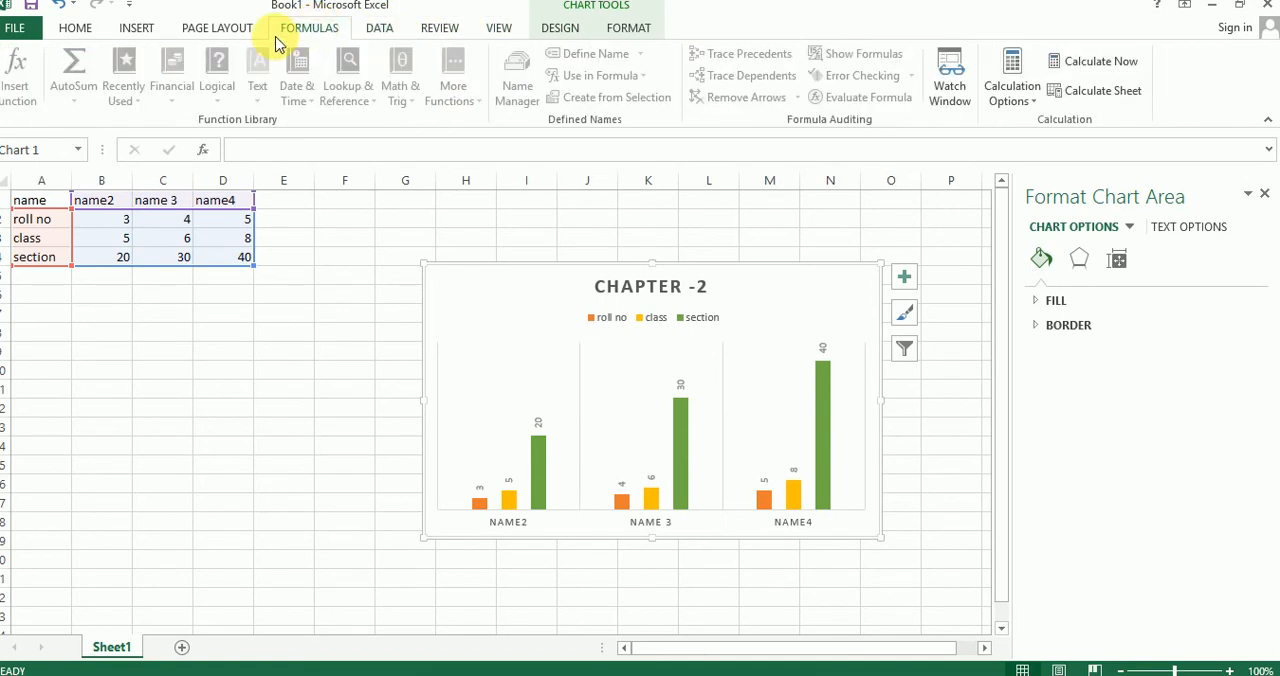
{"action": "left_click", "coordinate": [220, 29]}
{"action": "left_click", "coordinate": [140, 29]}
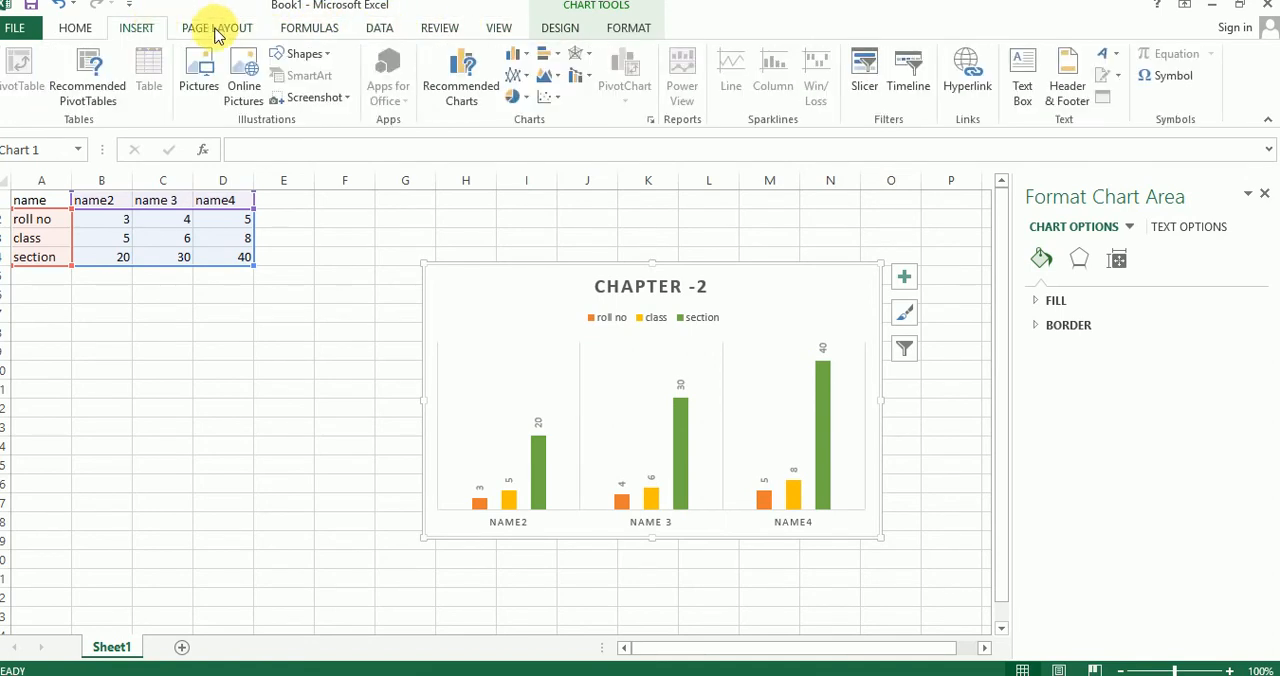
Step: Apply the last chart style in the full gallery, with gridlines, a value axis, upright data labels and the legend below
{"action": "left_click", "coordinate": [577, 38]}
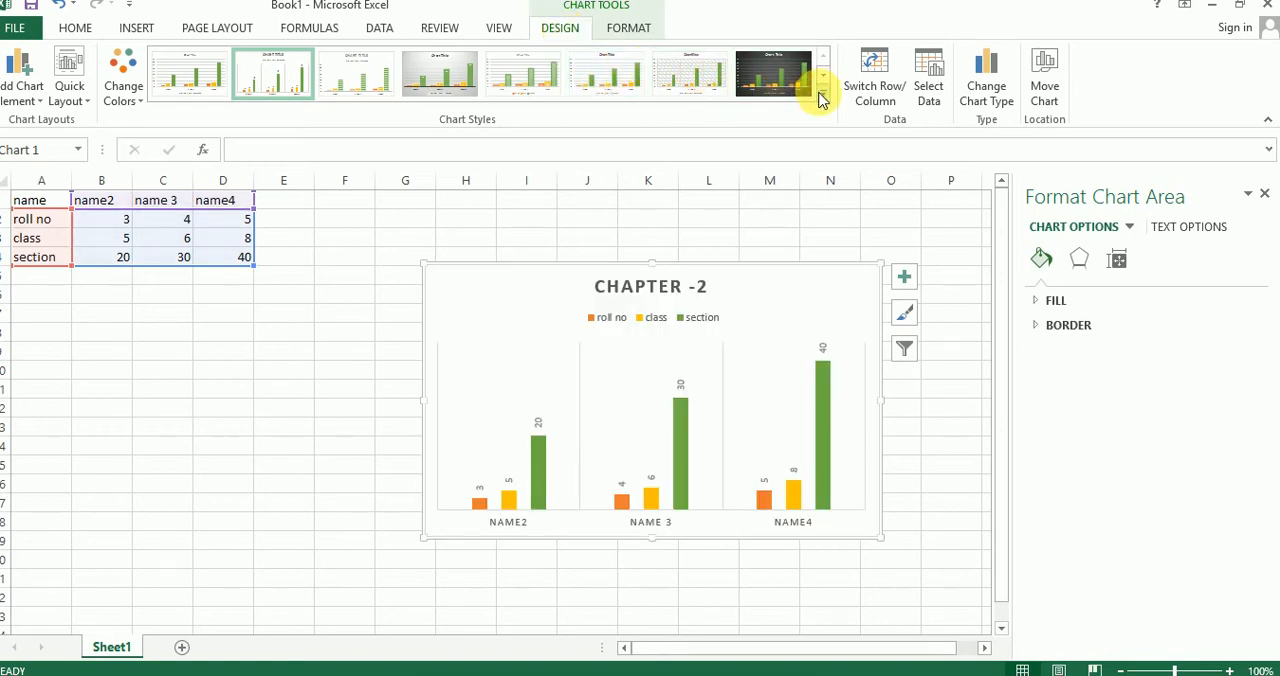
{"action": "left_click", "coordinate": [820, 97]}
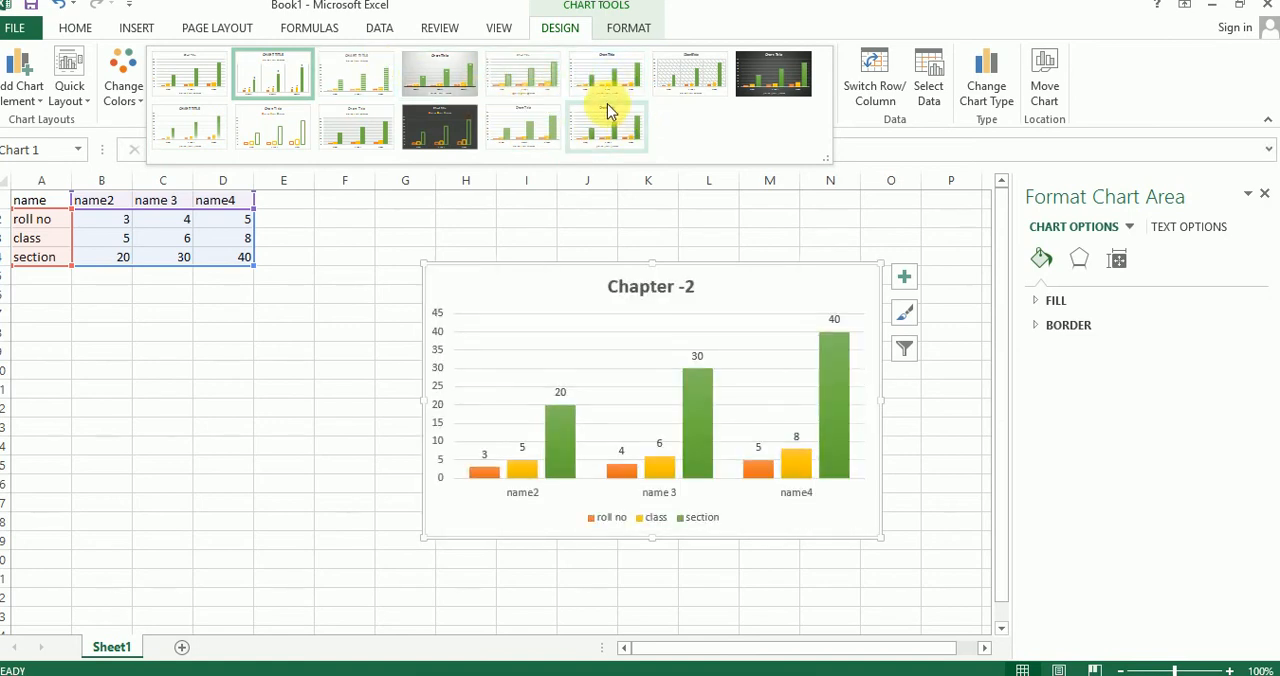
{"action": "left_click", "coordinate": [600, 128]}
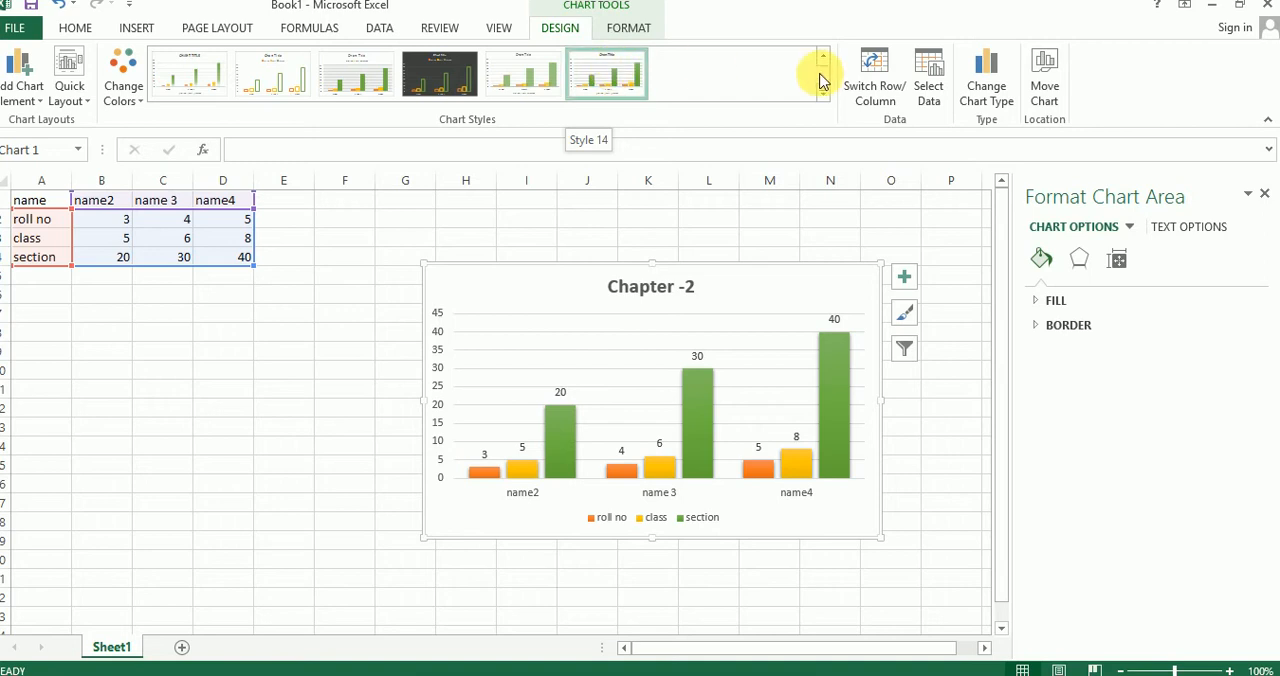
Step: Replace the chart's title text with "Excel"
{"action": "left_click", "coordinate": [688, 287]}
{"action": "left_click", "coordinate": [755, 259]}
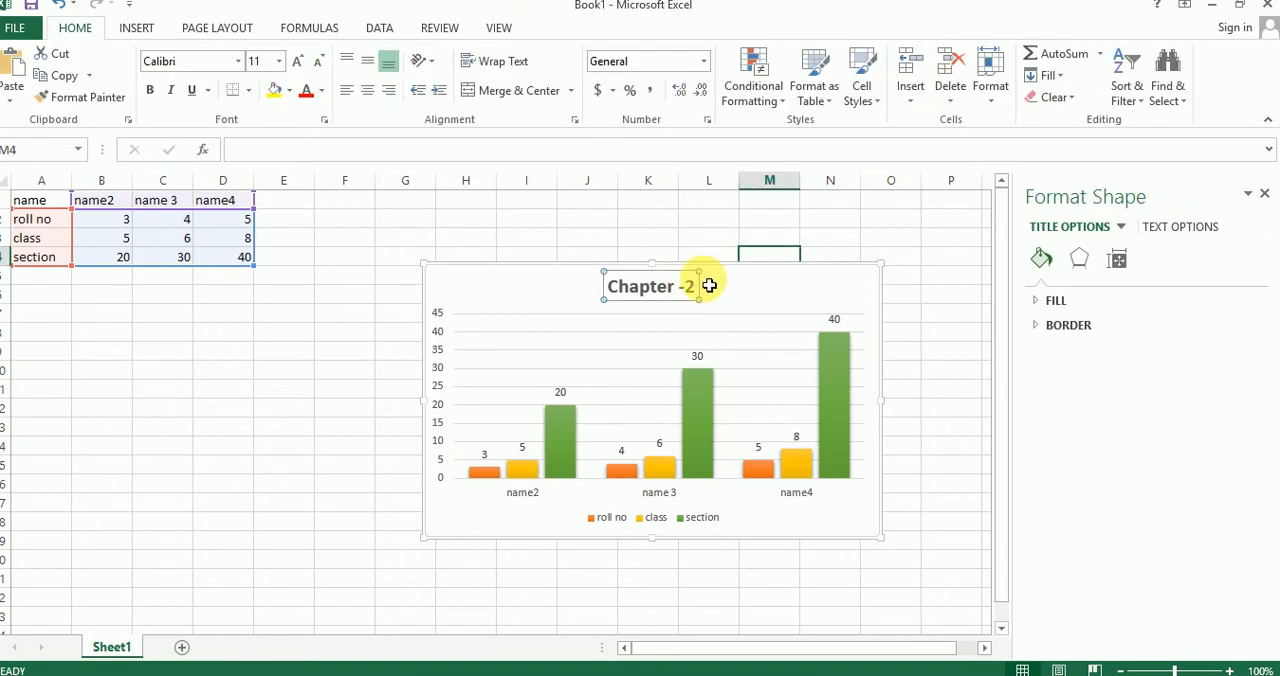
{"action": "left_click", "coordinate": [690, 289]}
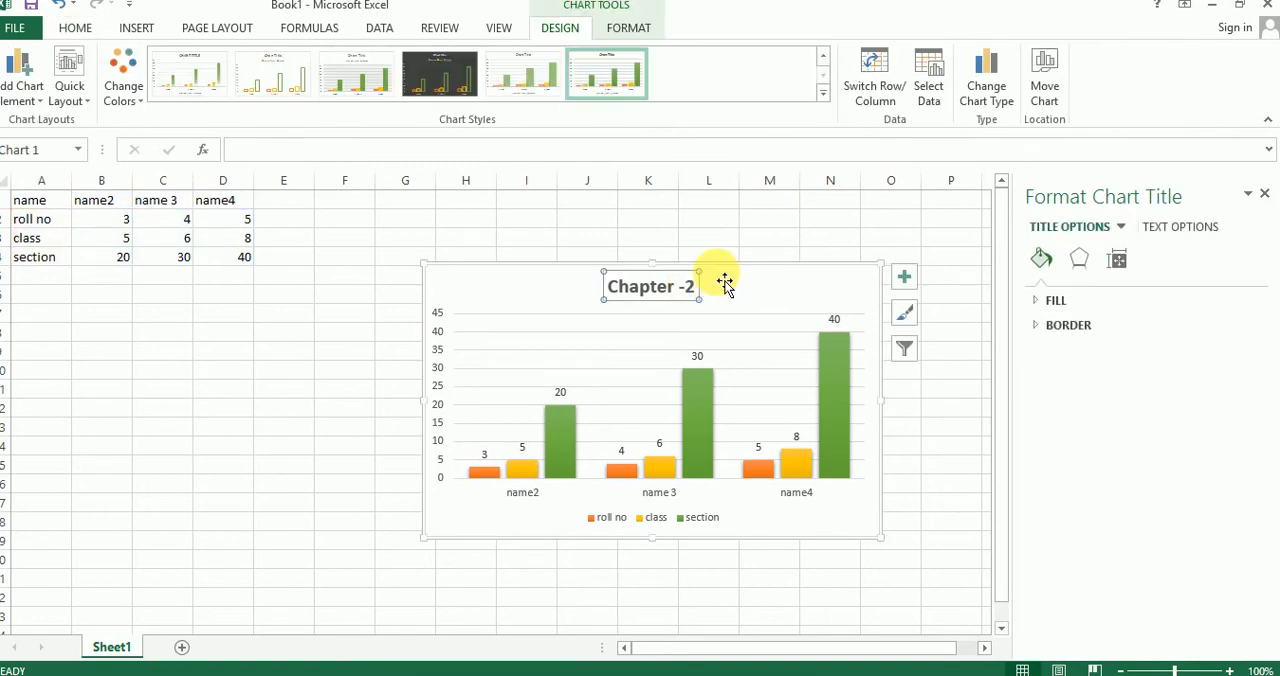
{"action": "left_click", "coordinate": [775, 221]}
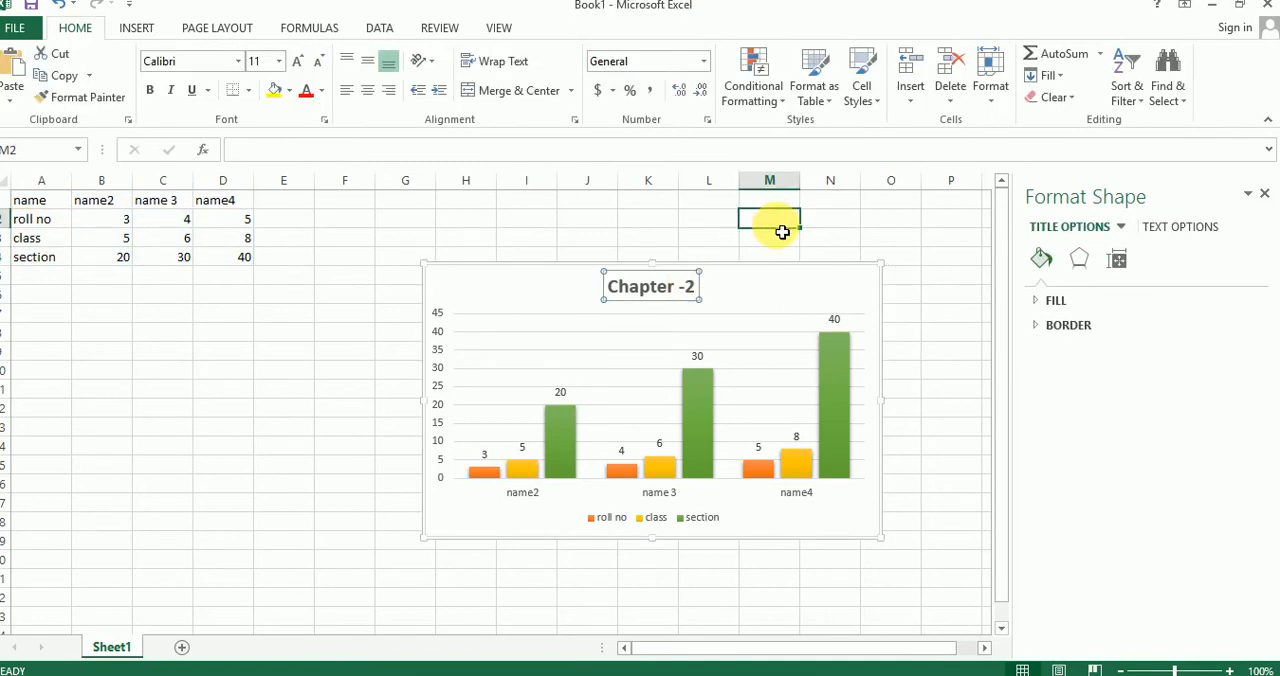
{"action": "left_click", "coordinate": [772, 284]}
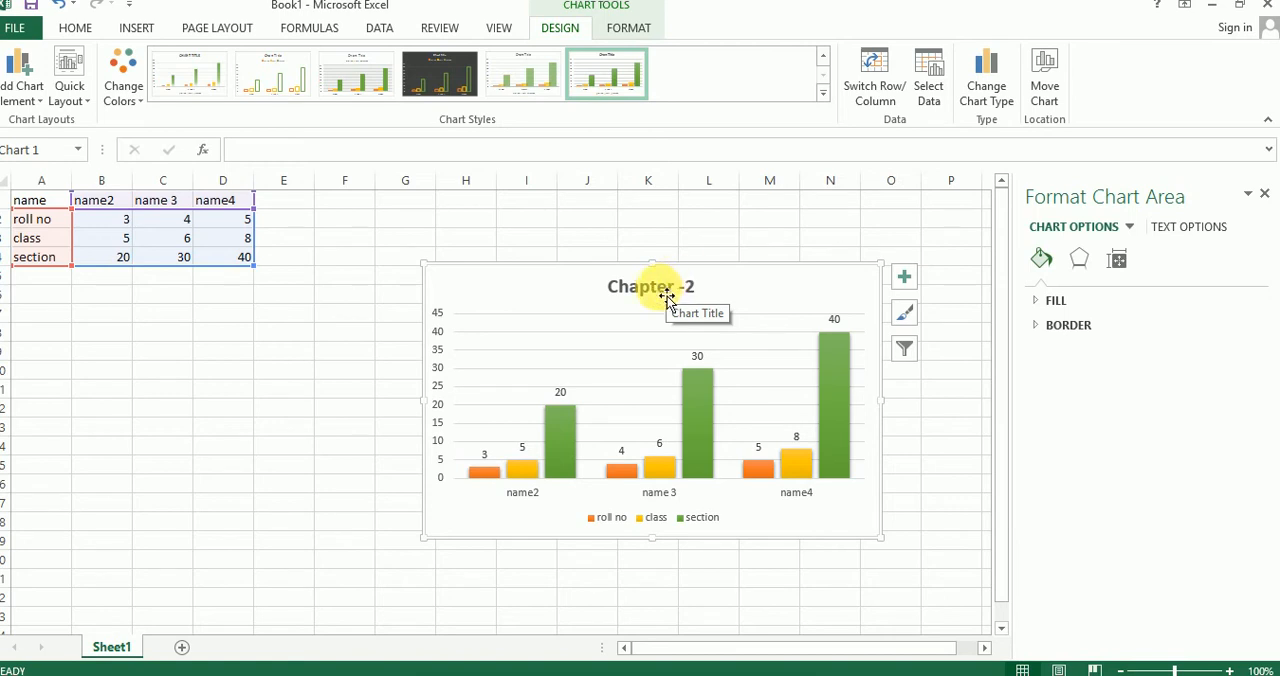
{"action": "left_click", "coordinate": [665, 297]}
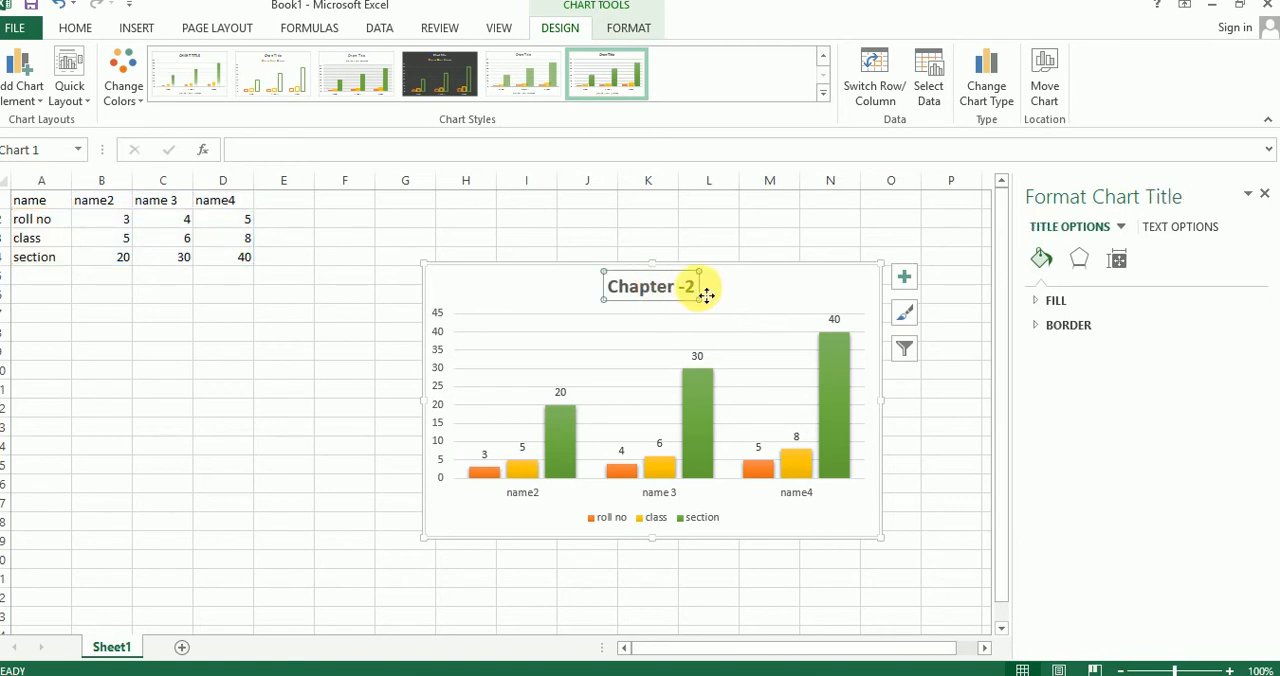
{"action": "left_click_drag", "start_coordinate": [699, 289], "coordinate": [619, 293]}
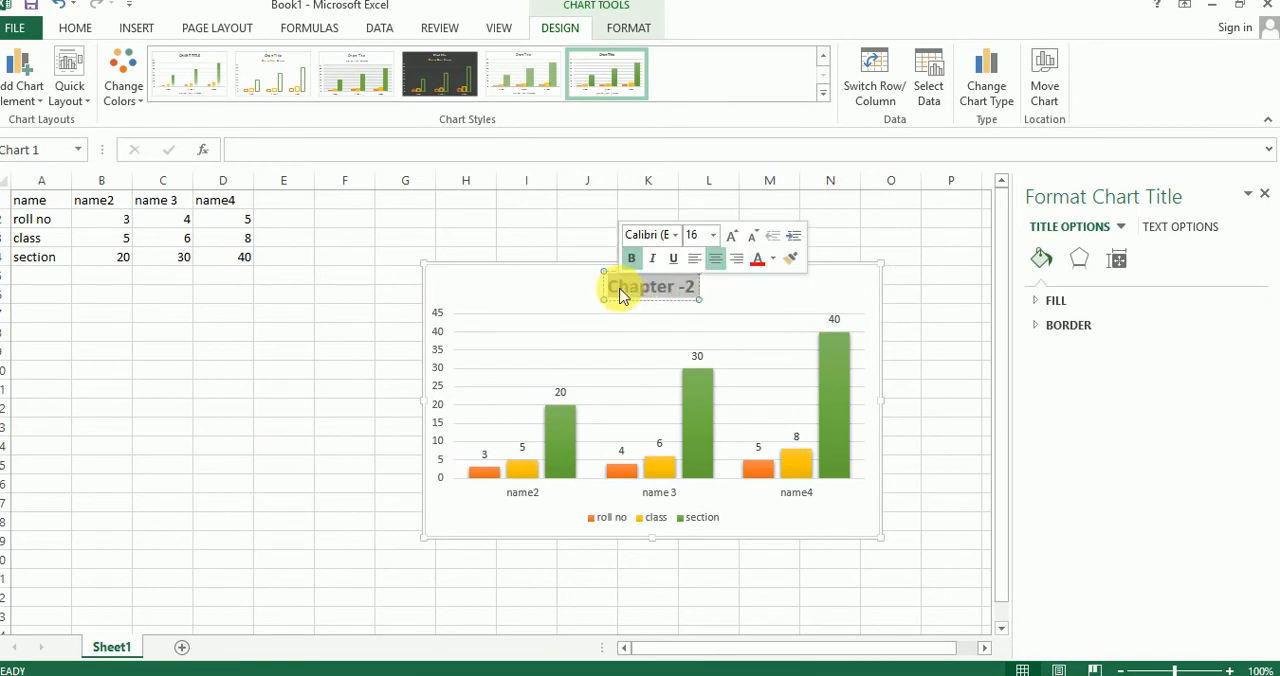
{"action": "type", "text": "Ex"}
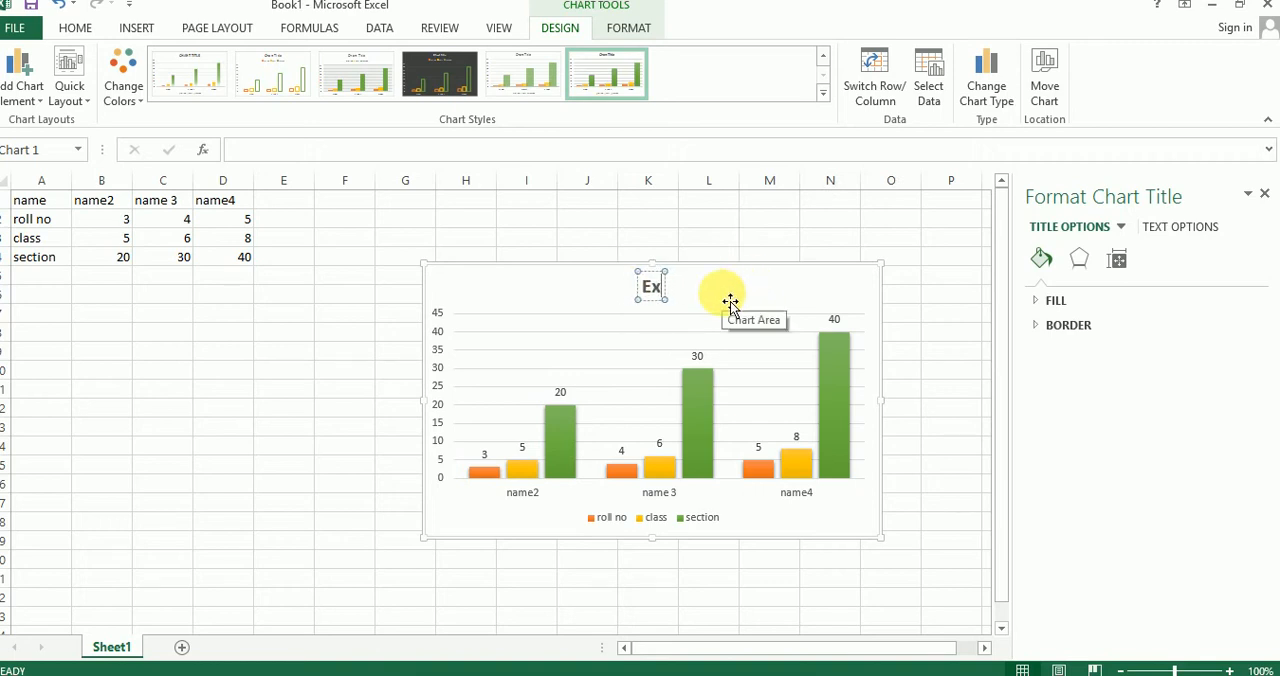
{"action": "type", "text": "ecel"}
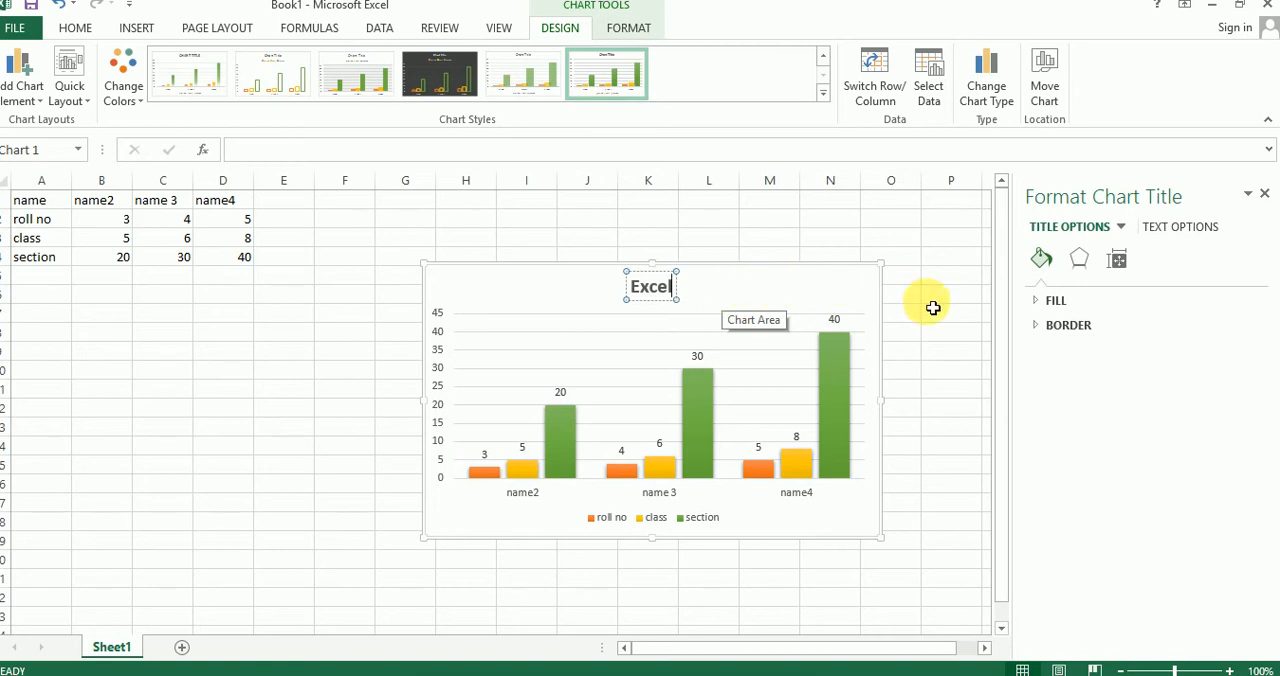
{"action": "left_click", "coordinate": [932, 303]}
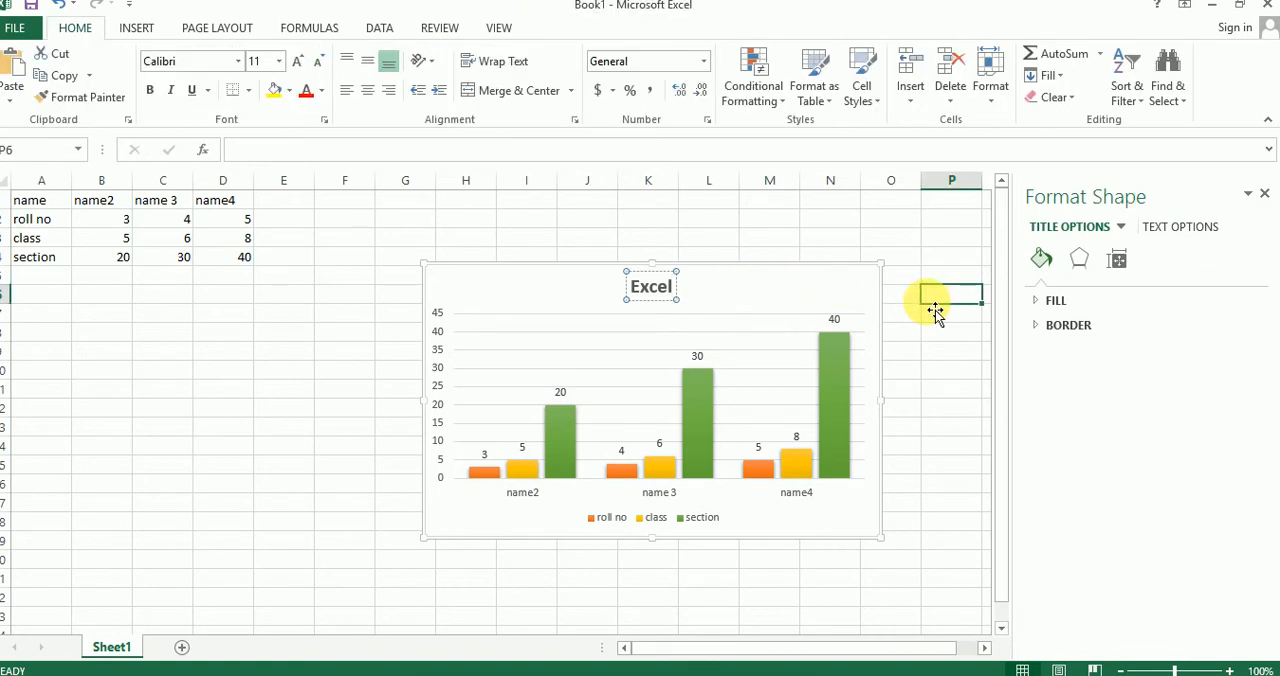
Step: Select the chart's section, class and roll no series one after another to see which cells each one plots
{"action": "left_click", "coordinate": [540, 292]}
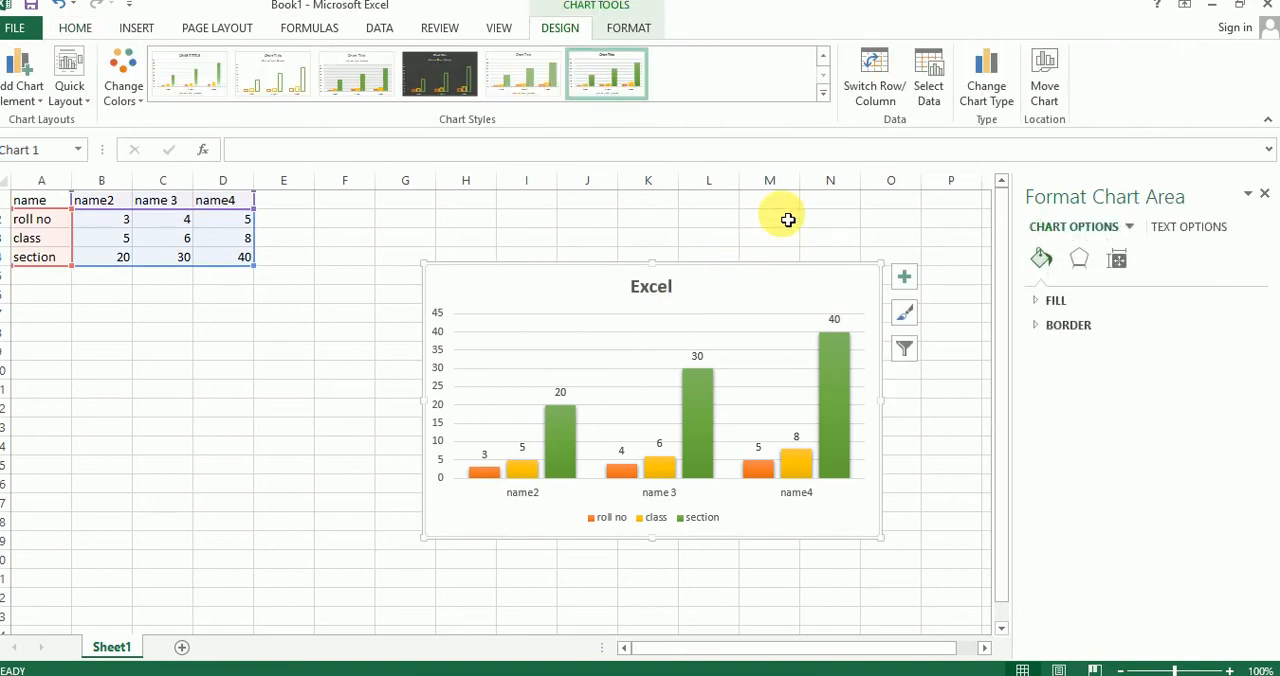
{"action": "left_click", "coordinate": [563, 441]}
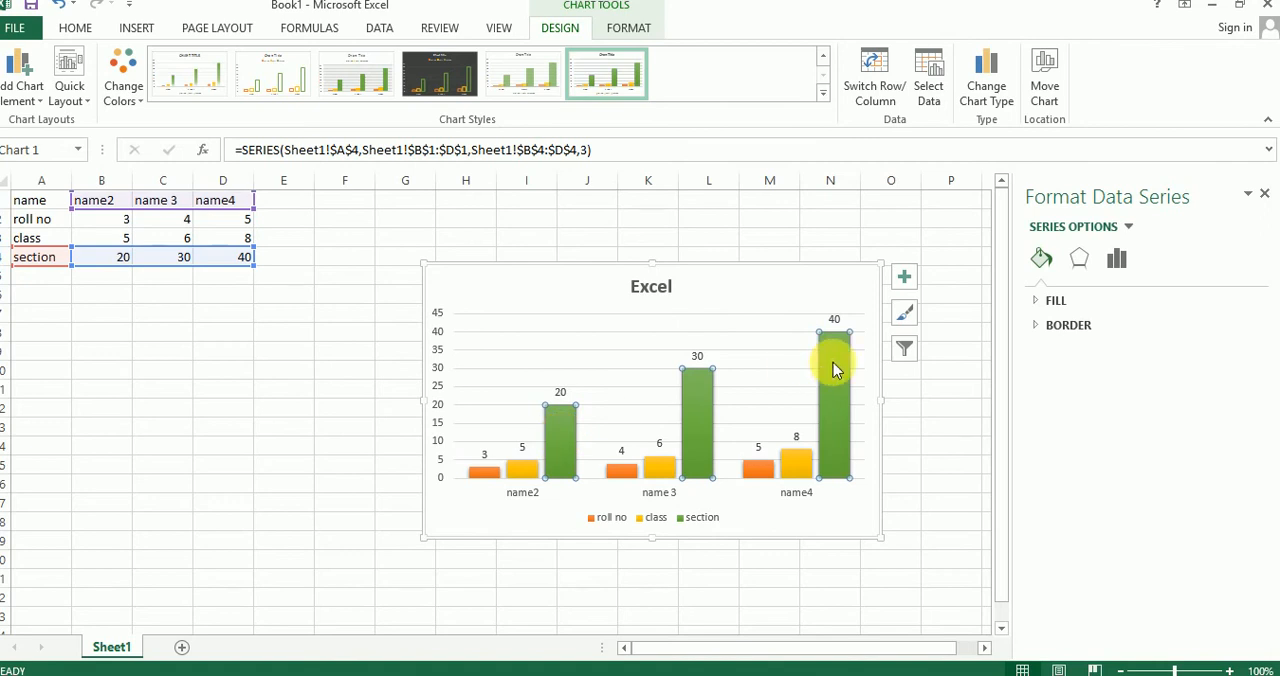
{"action": "left_click", "coordinate": [522, 468]}
{"action": "left_click", "coordinate": [480, 469]}
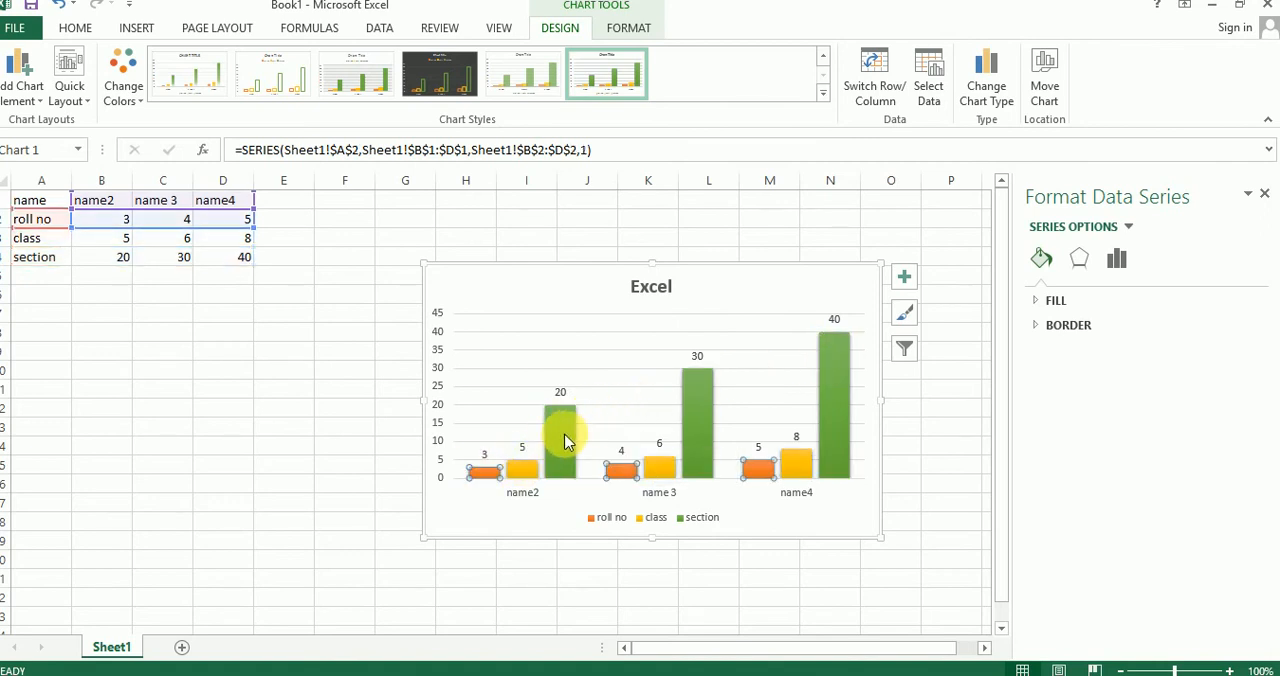
Step: Give only the section column for name2 a solid fill, trying red before settling on standard yellow
{"action": "left_click", "coordinate": [565, 440]}
{"action": "left_click", "coordinate": [567, 440]}
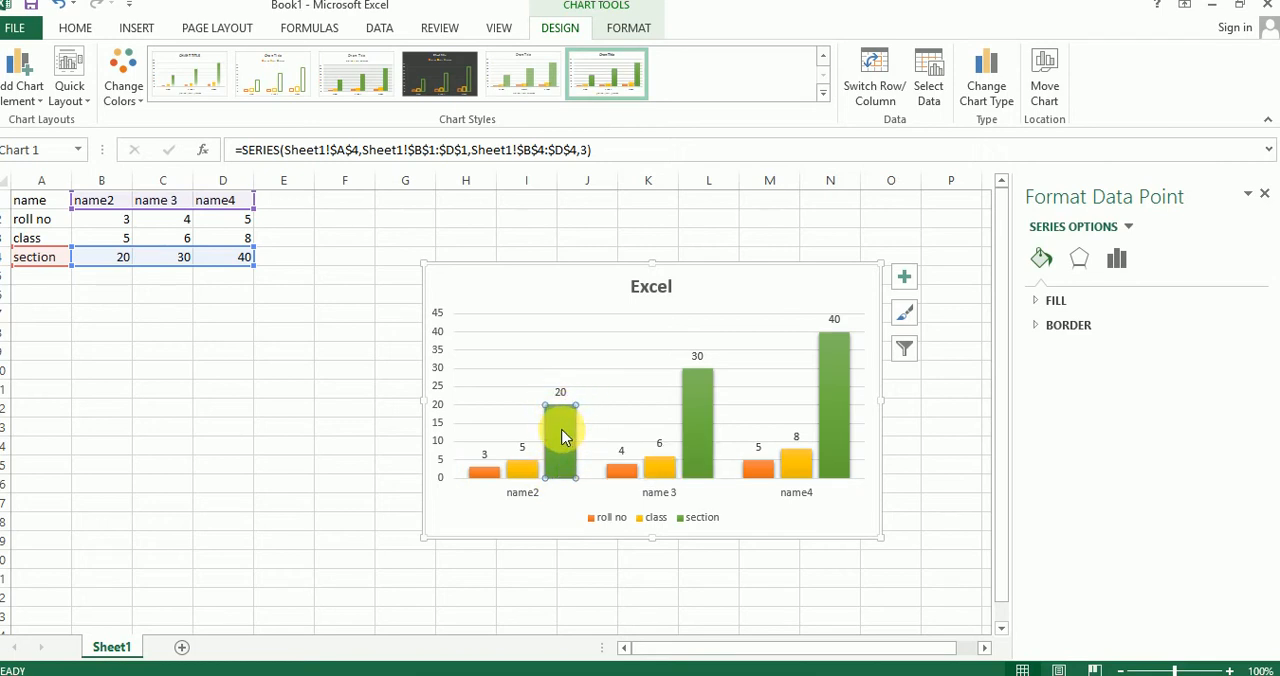
{"action": "left_click", "coordinate": [1060, 300]}
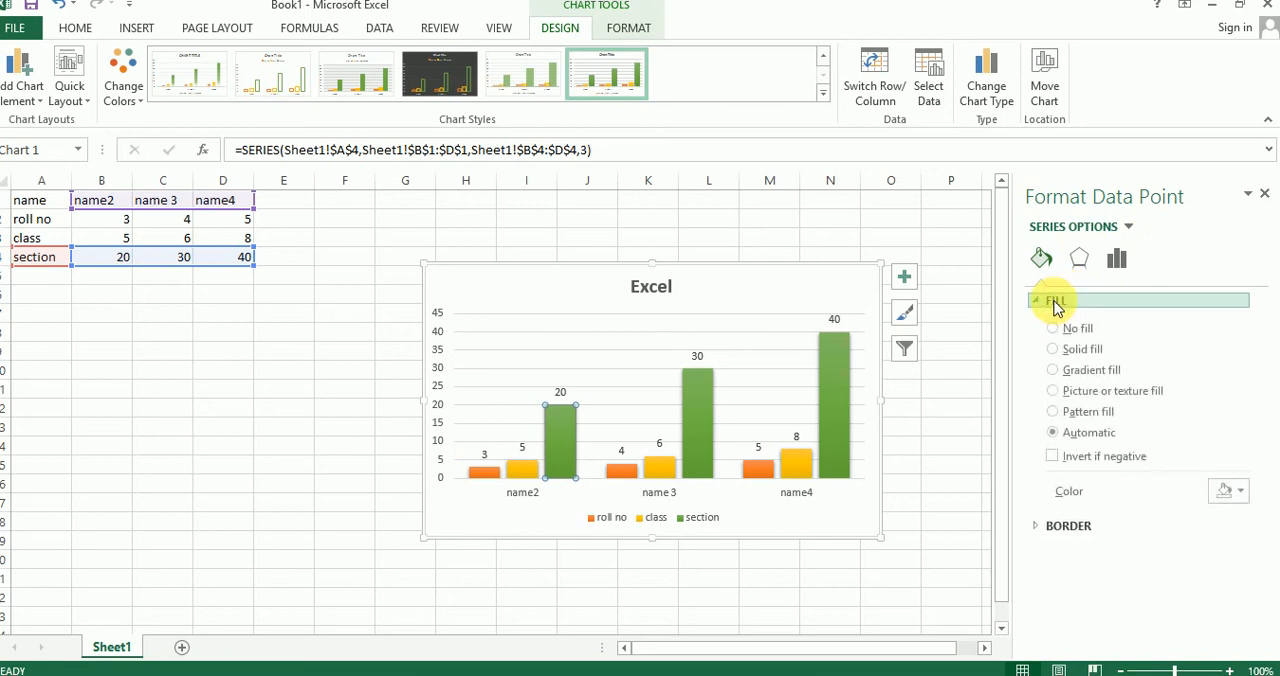
{"action": "left_click", "coordinate": [1080, 357]}
{"action": "left_click", "coordinate": [1230, 490]}
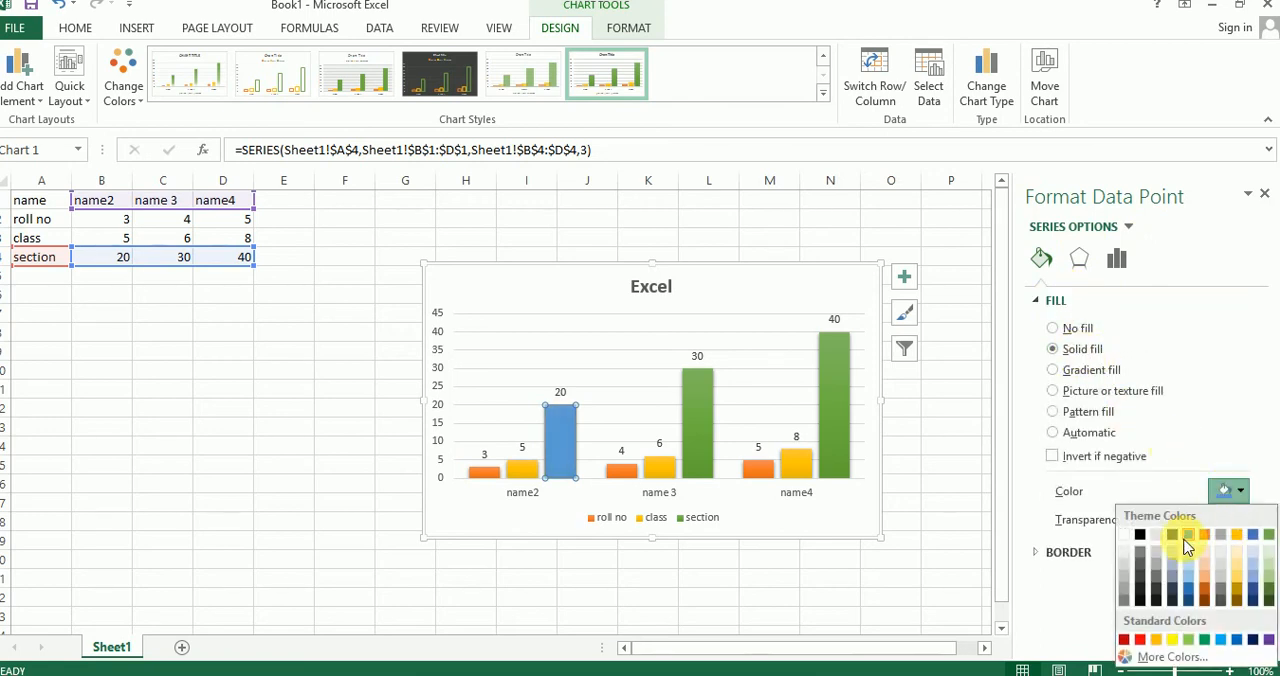
{"action": "left_click", "coordinate": [1140, 640]}
{"action": "left_click", "coordinate": [1228, 491]}
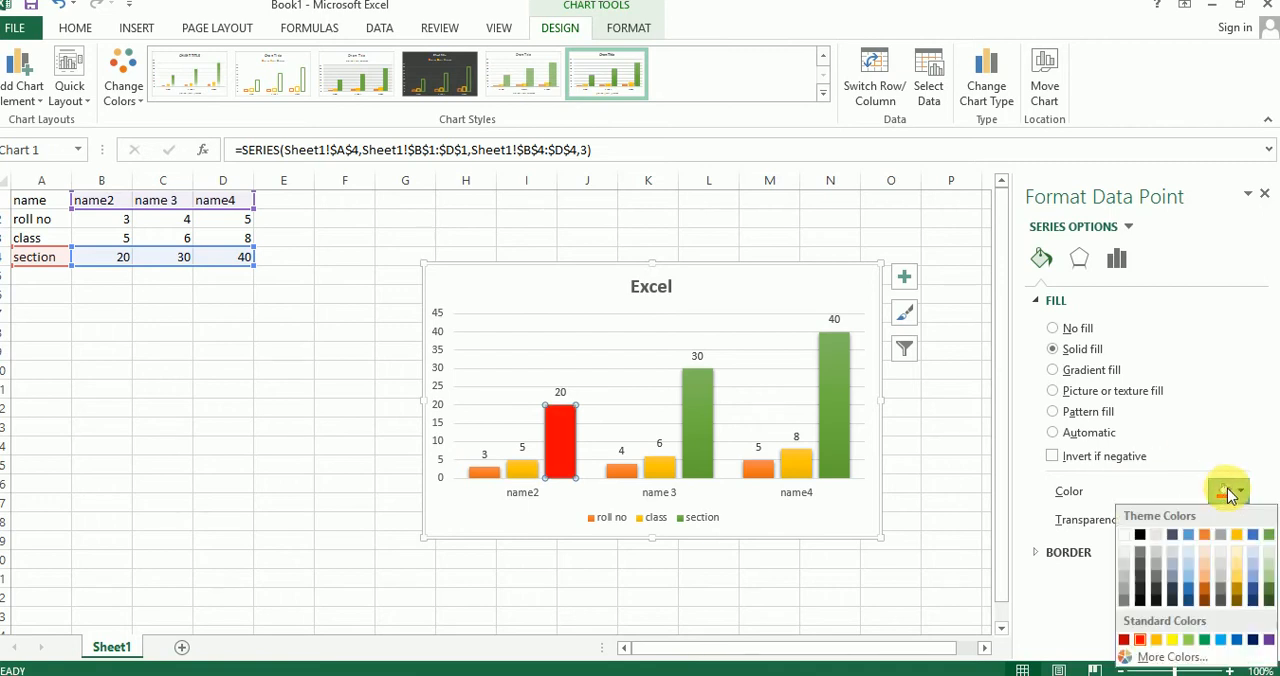
{"action": "left_click", "coordinate": [1174, 641]}
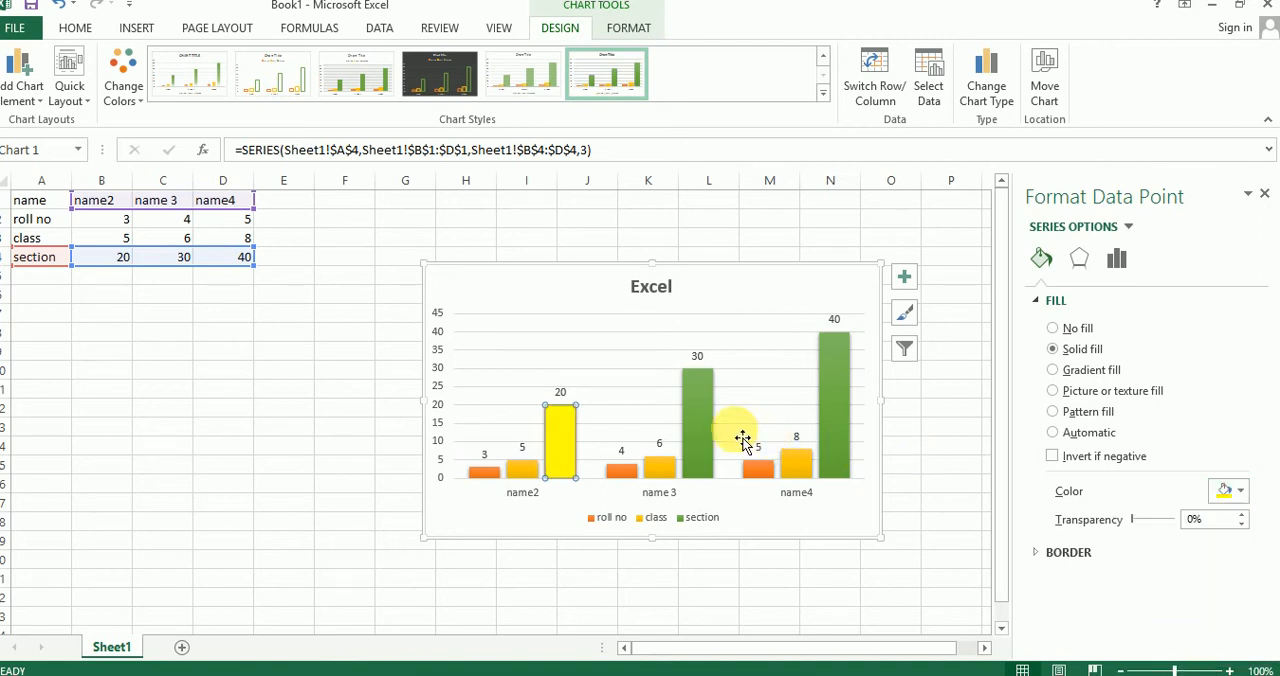
Step: Give only the section column for name 3 a solid red fill
{"action": "left_click", "coordinate": [694, 439]}
{"action": "left_click", "coordinate": [1052, 432]}
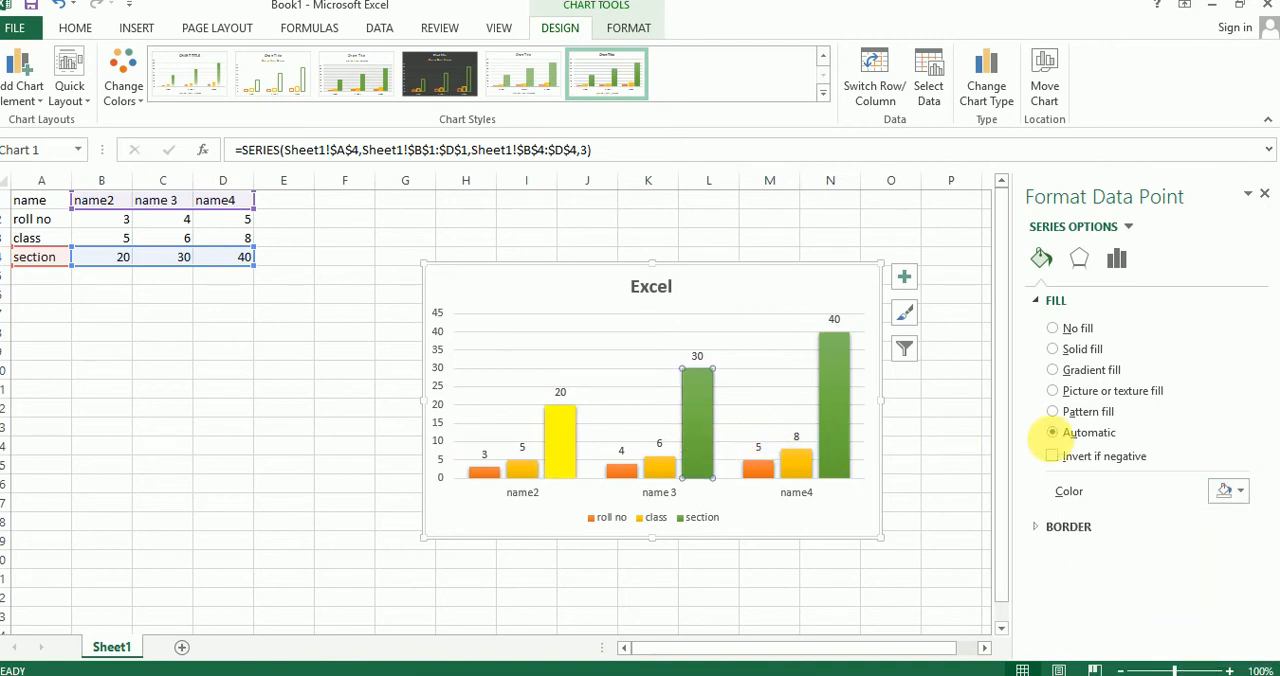
{"action": "left_click", "coordinate": [1079, 352]}
{"action": "left_click", "coordinate": [1230, 490]}
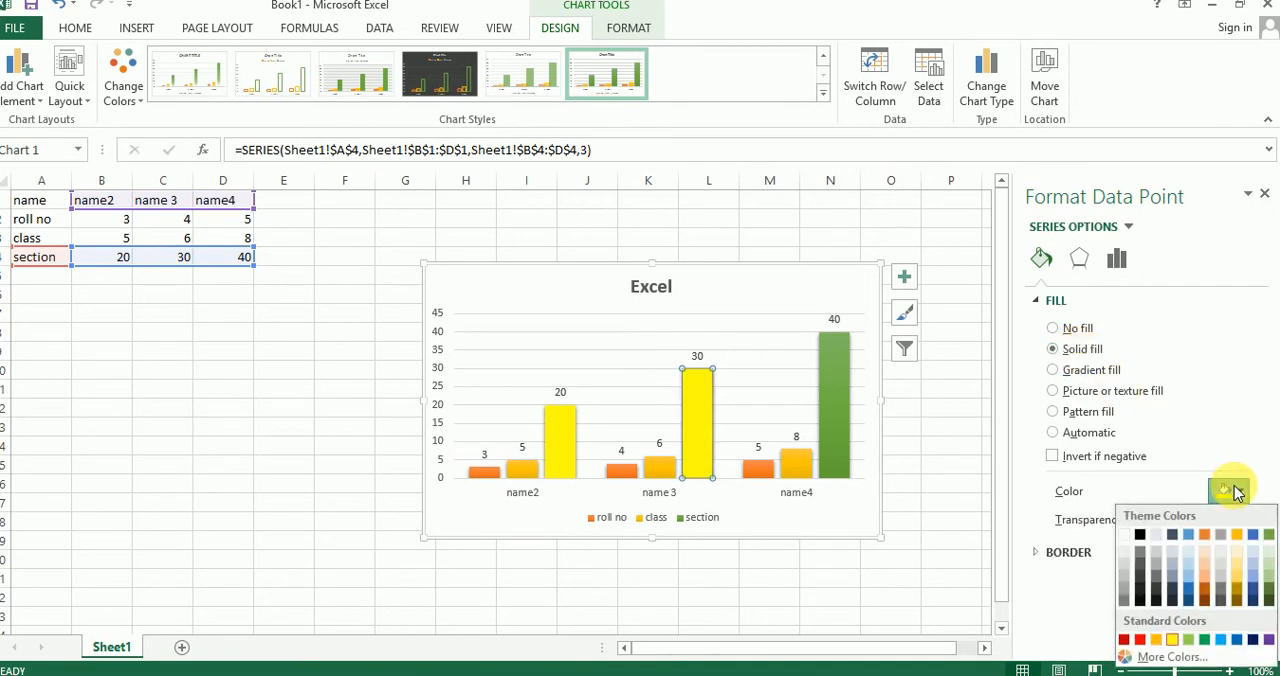
{"action": "left_click", "coordinate": [1139, 639]}
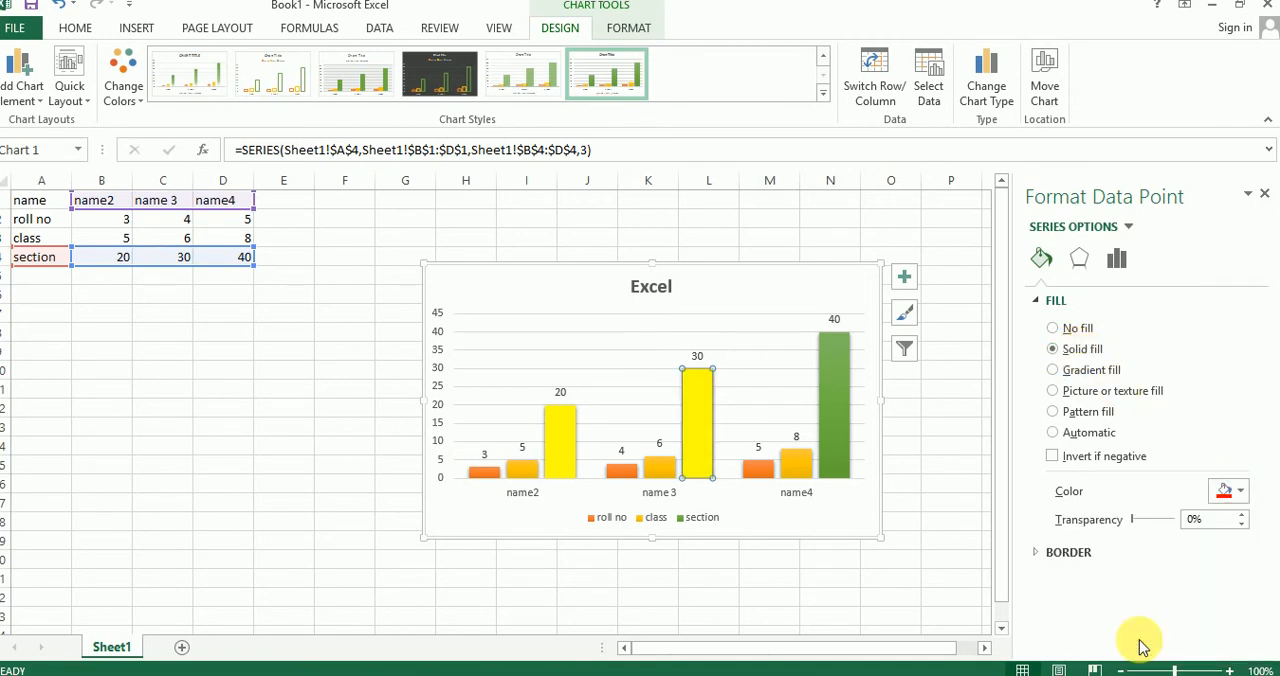
Step: Give only the section column for name4 a solid dark blue fill and deselect the chart
{"action": "left_click", "coordinate": [838, 430]}
{"action": "left_click", "coordinate": [1082, 349]}
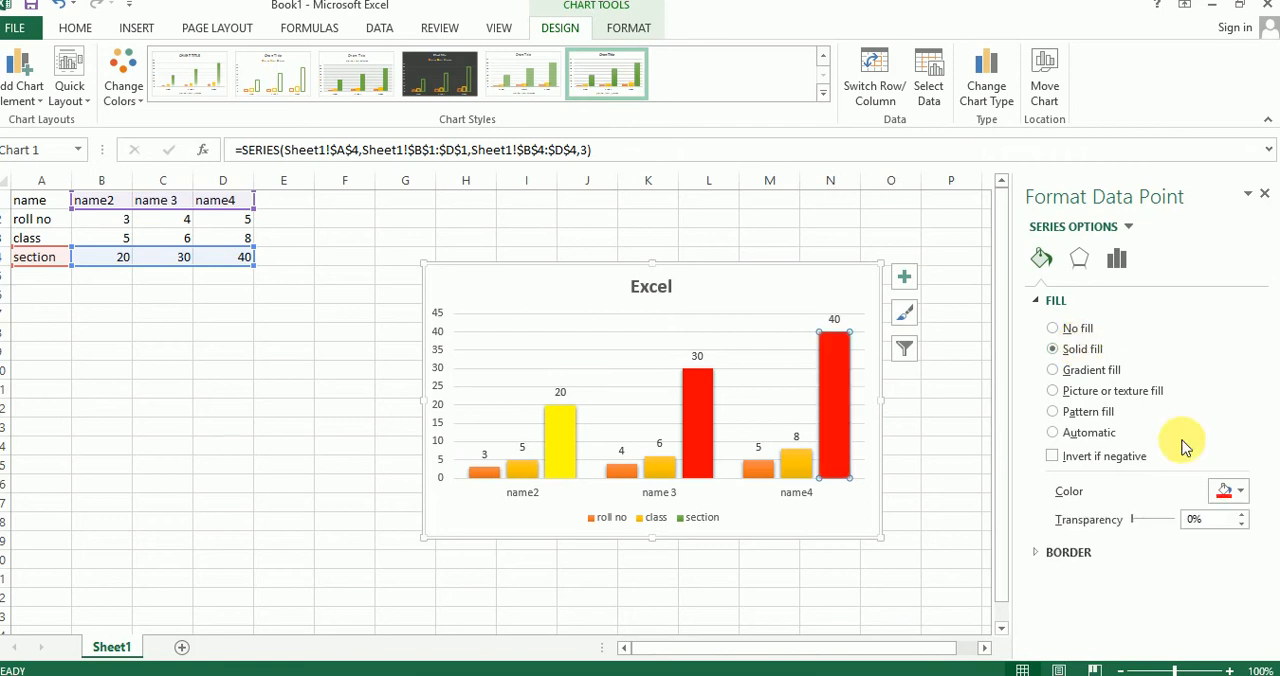
{"action": "left_click", "coordinate": [1236, 490]}
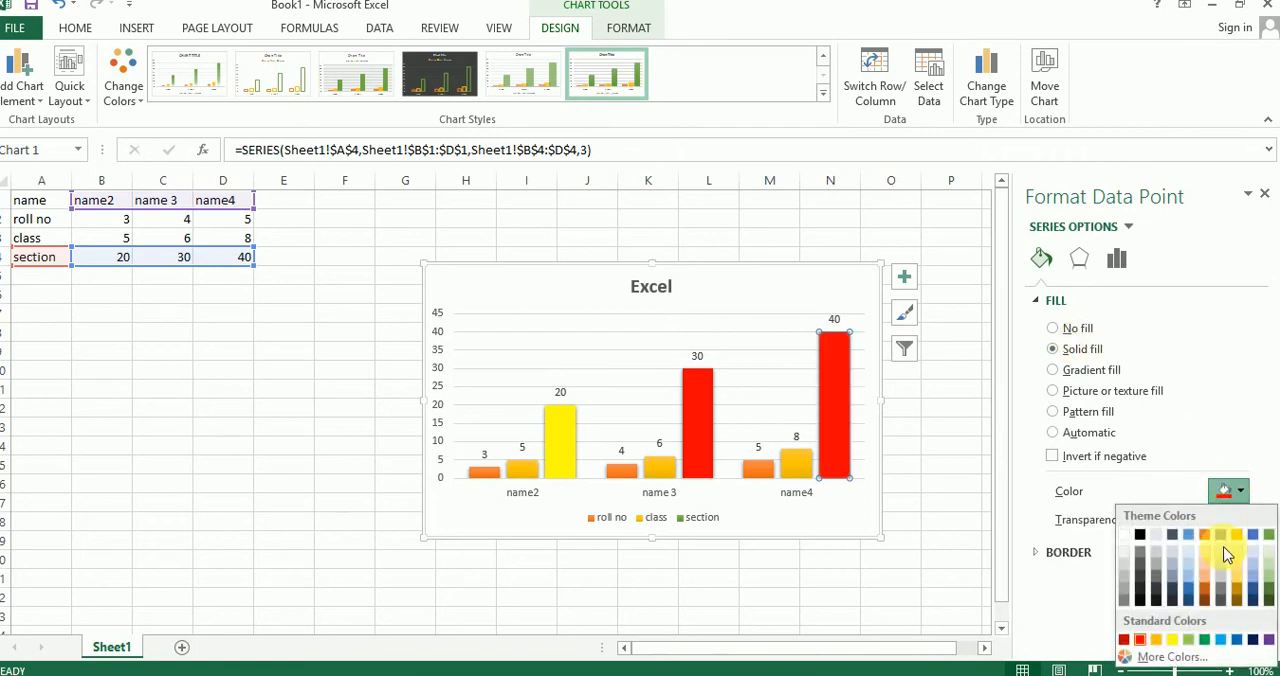
{"action": "left_click", "coordinate": [1254, 641]}
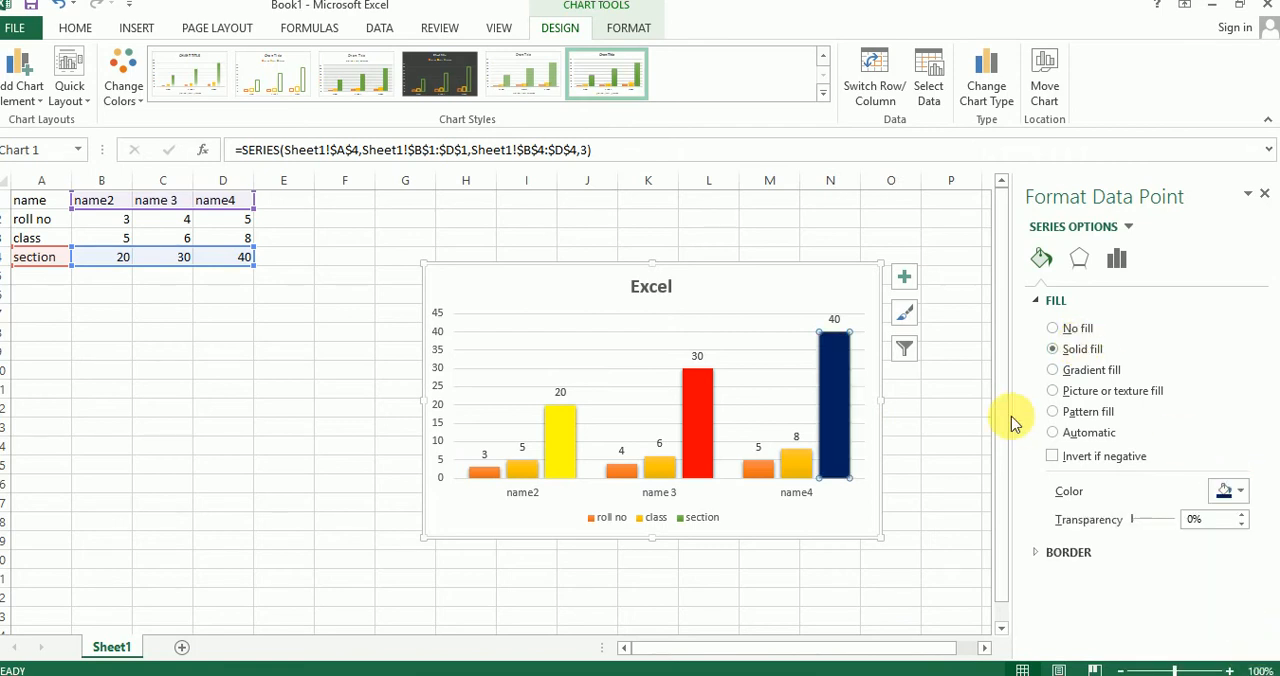
{"action": "left_click", "coordinate": [963, 409]}
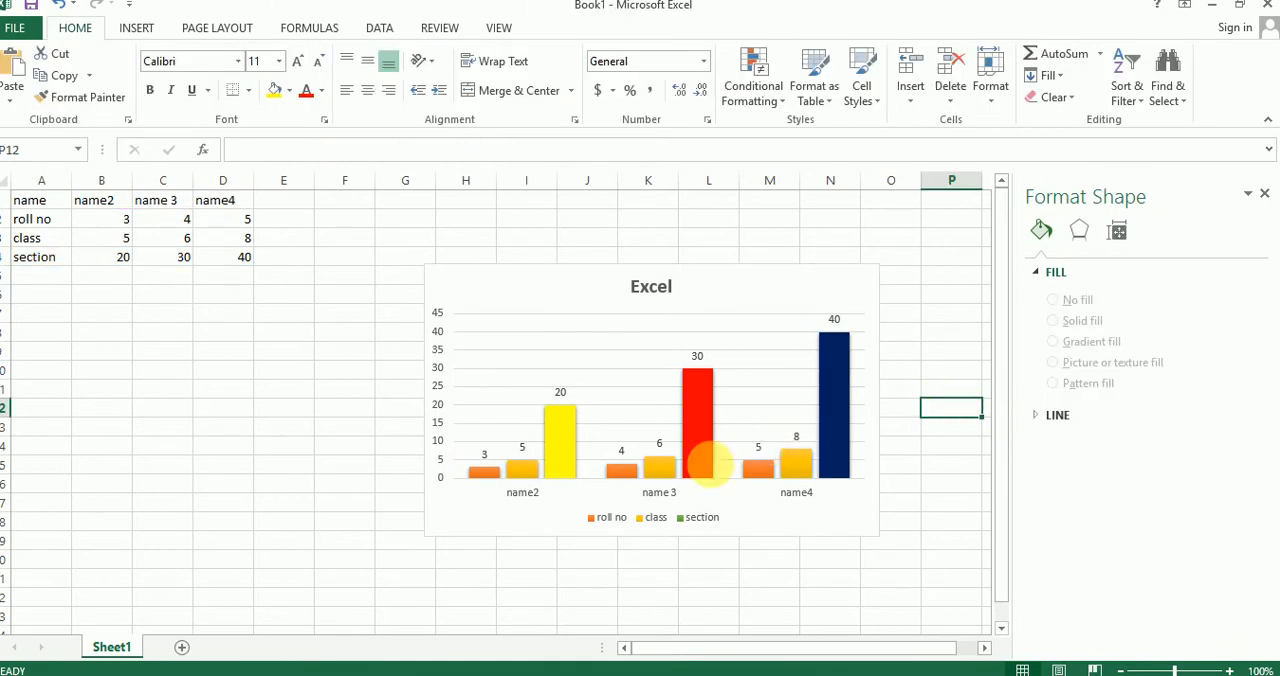
Step: Review the fill settings of the roll no series, the section series and the individual section columns
{"action": "left_click", "coordinate": [497, 478]}
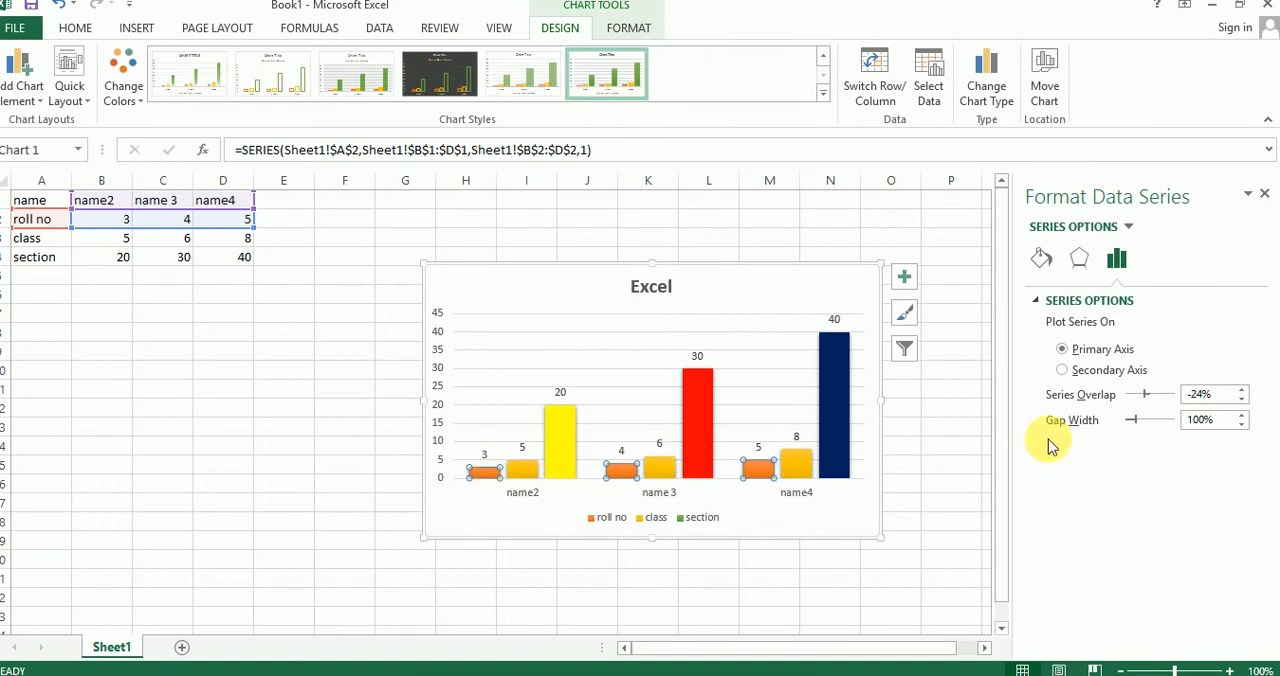
{"action": "left_click", "coordinate": [1052, 268]}
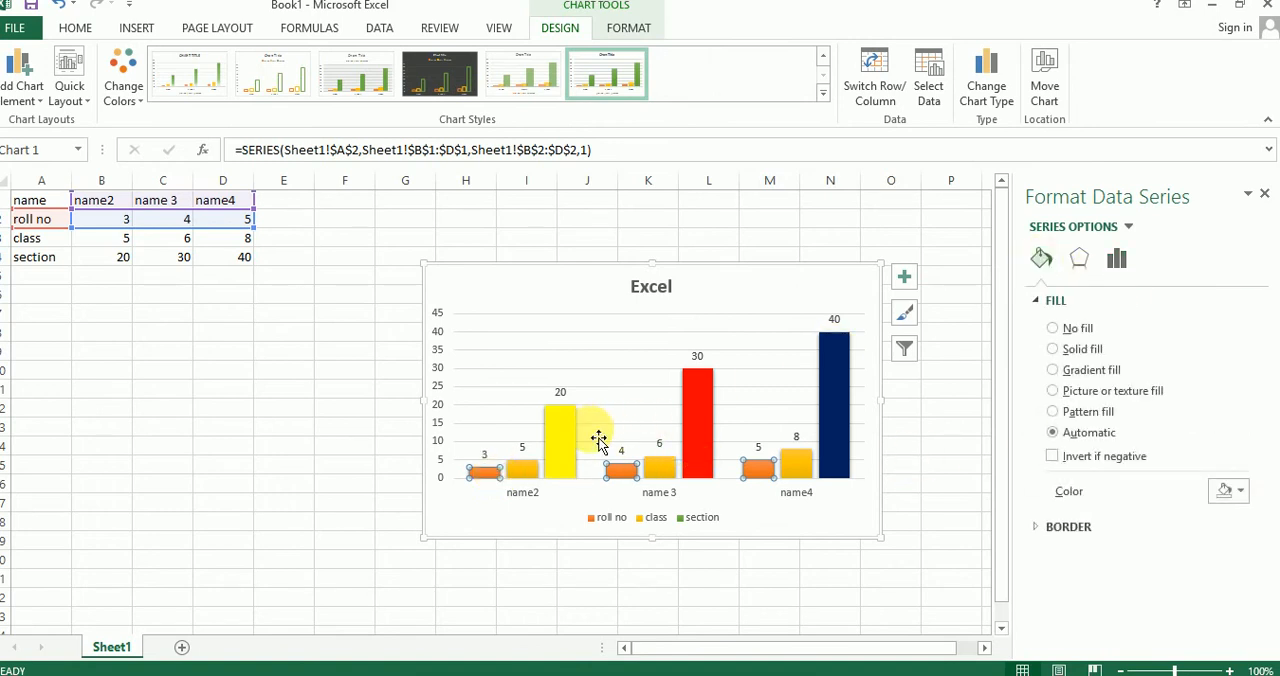
{"action": "left_click", "coordinate": [565, 440]}
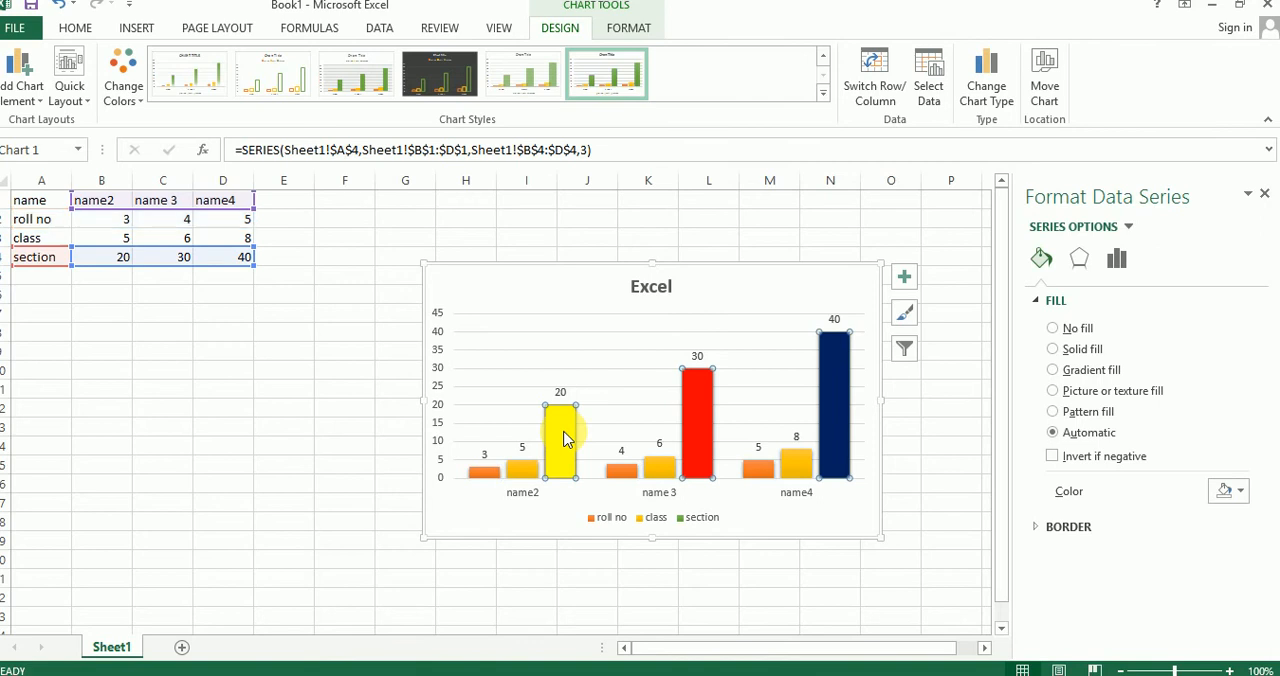
{"action": "left_click", "coordinate": [708, 414]}
{"action": "left_click", "coordinate": [841, 396]}
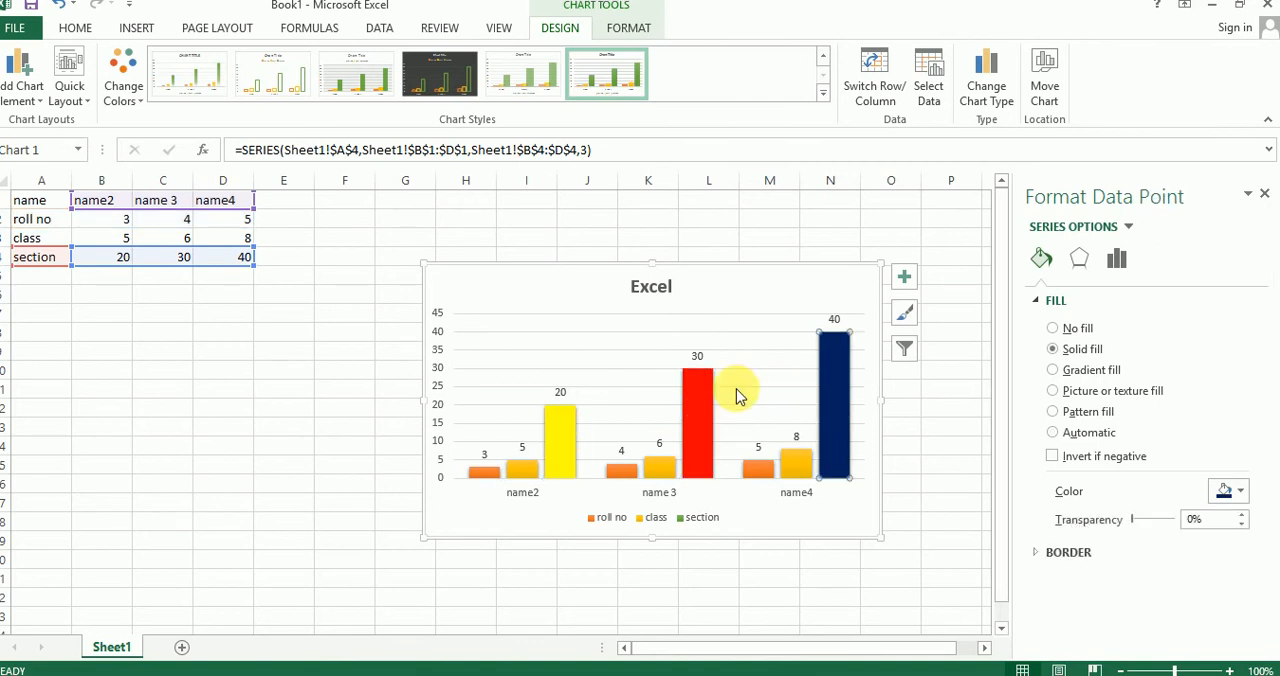
Step: Give only the roll no column for name2 a solid fill in standard light blue
{"action": "left_click", "coordinate": [703, 404]}
{"action": "left_click", "coordinate": [560, 425]}
{"action": "left_click", "coordinate": [470, 478]}
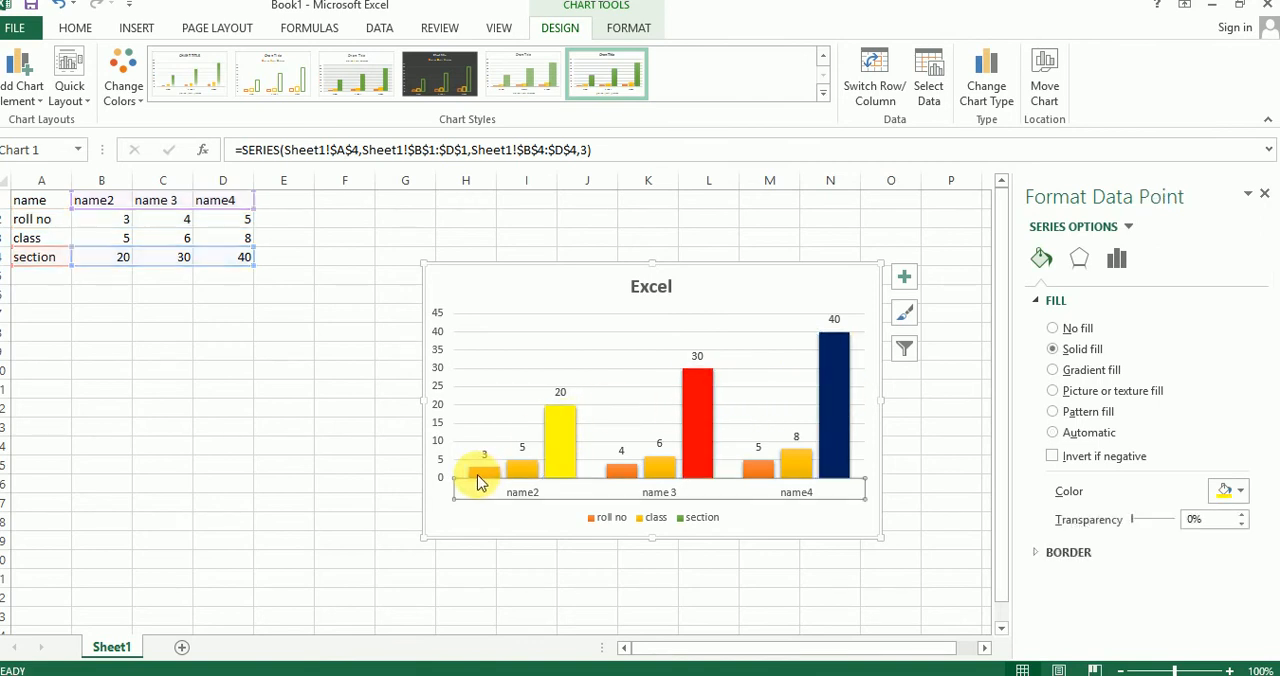
{"action": "left_click", "coordinate": [484, 468]}
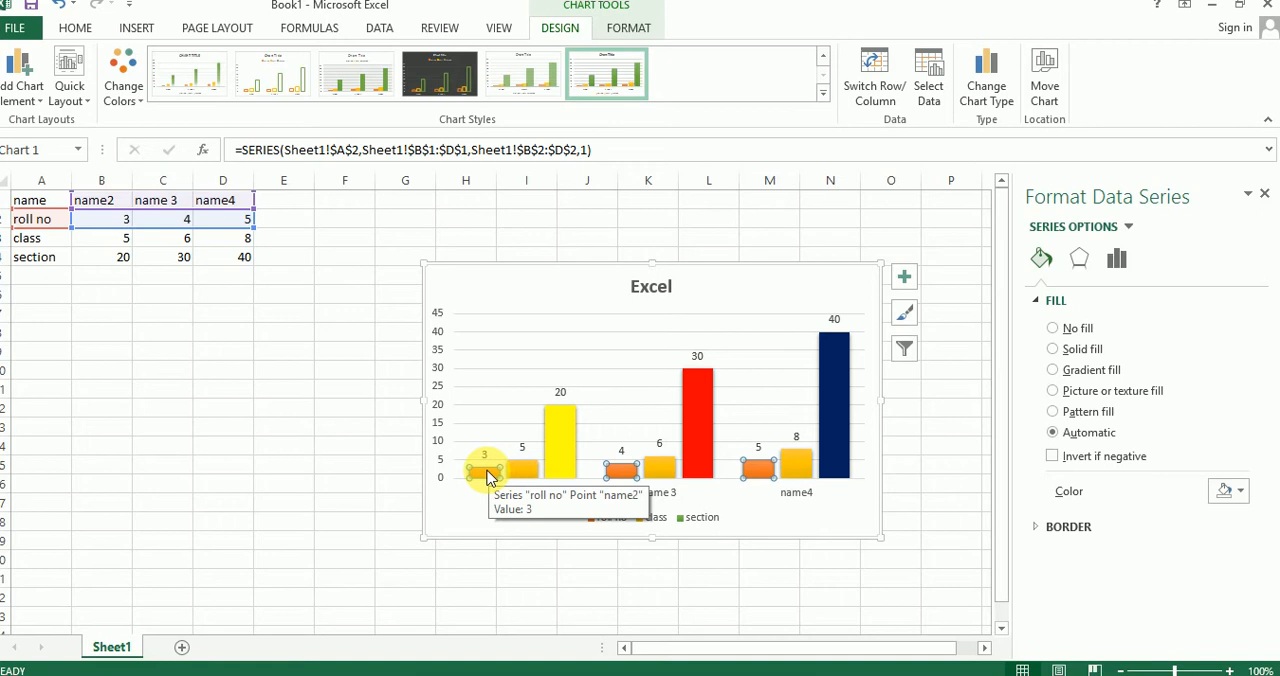
{"action": "left_click", "coordinate": [488, 472]}
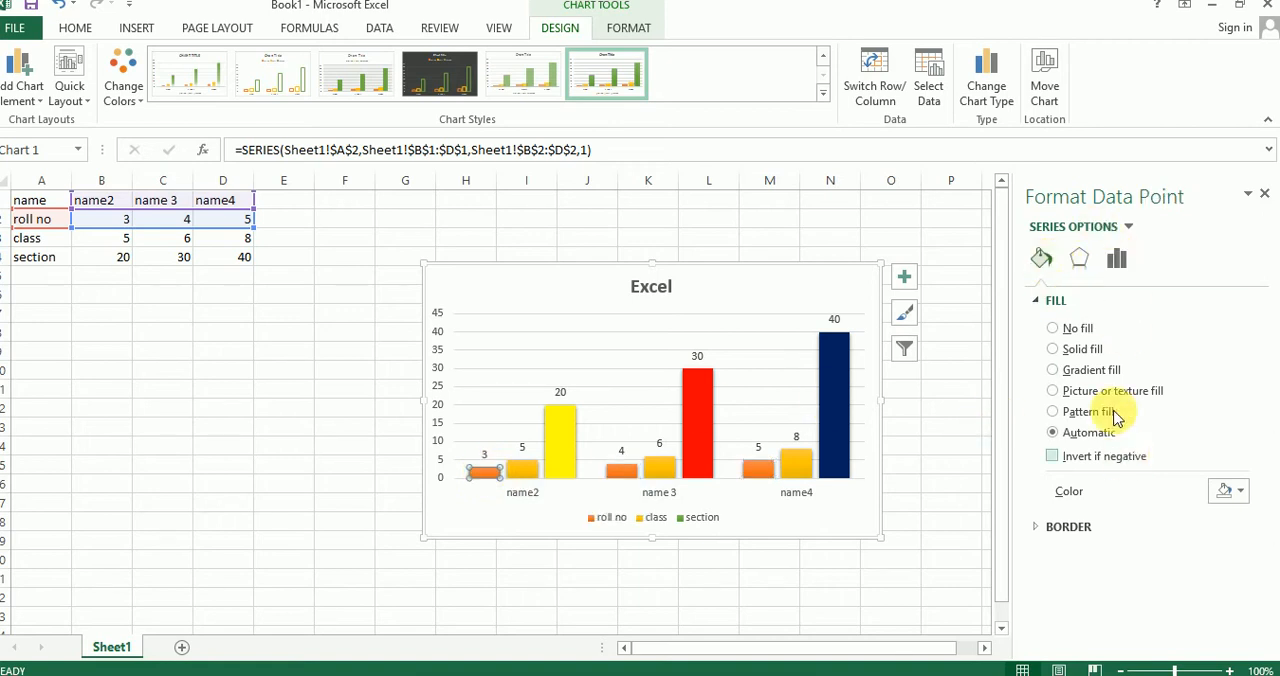
{"action": "left_click", "coordinate": [1078, 352]}
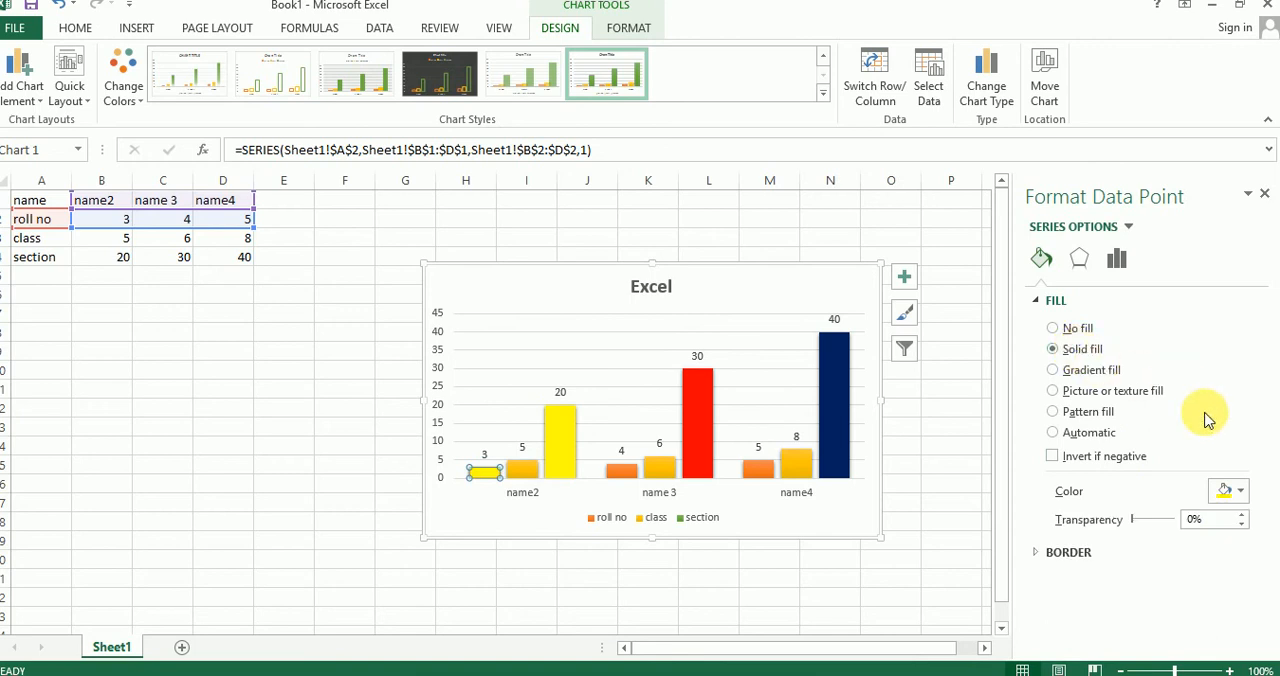
{"action": "left_click", "coordinate": [1226, 491]}
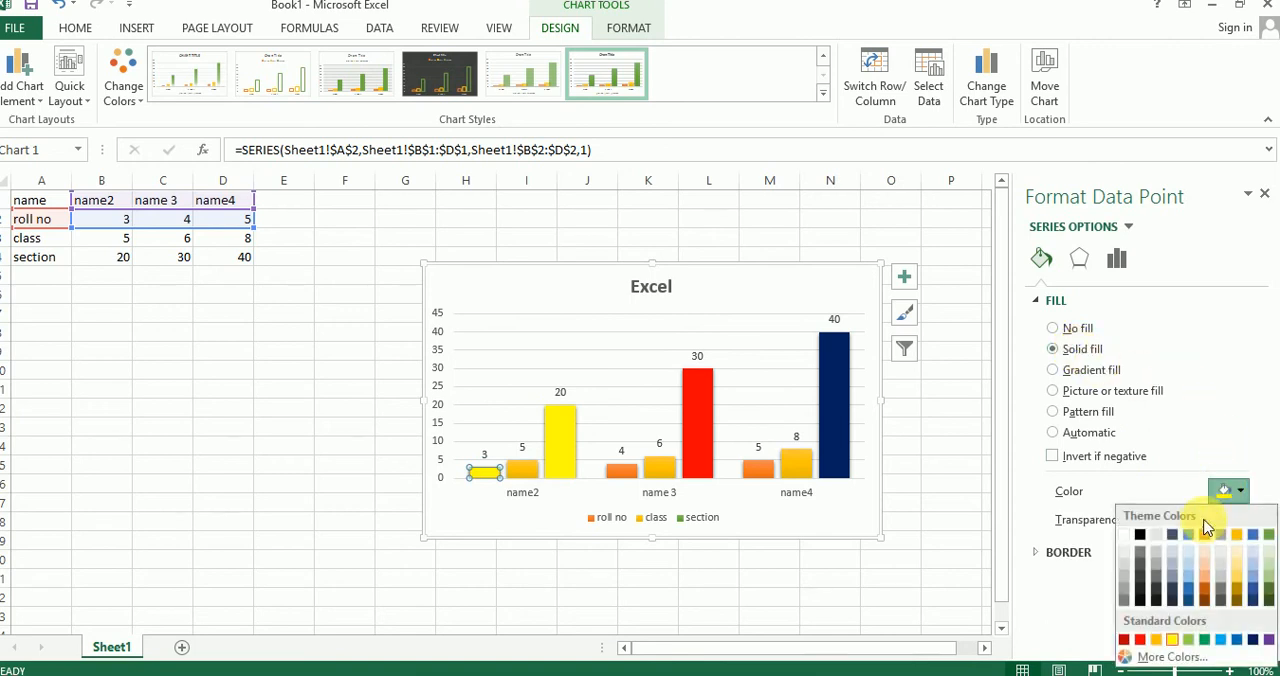
{"action": "left_click", "coordinate": [1221, 640]}
Step: Give only the roll no column for name 3 a solid fill in standard purple
{"action": "left_click", "coordinate": [624, 468]}
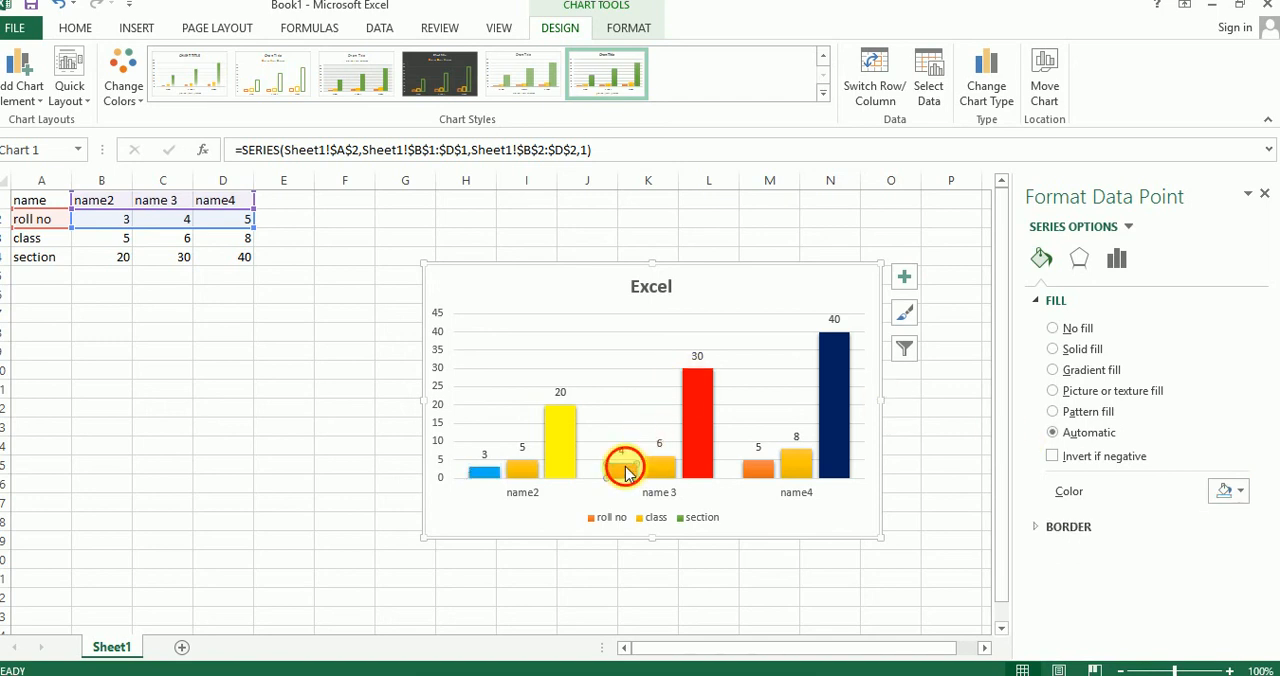
{"action": "left_click", "coordinate": [1078, 349]}
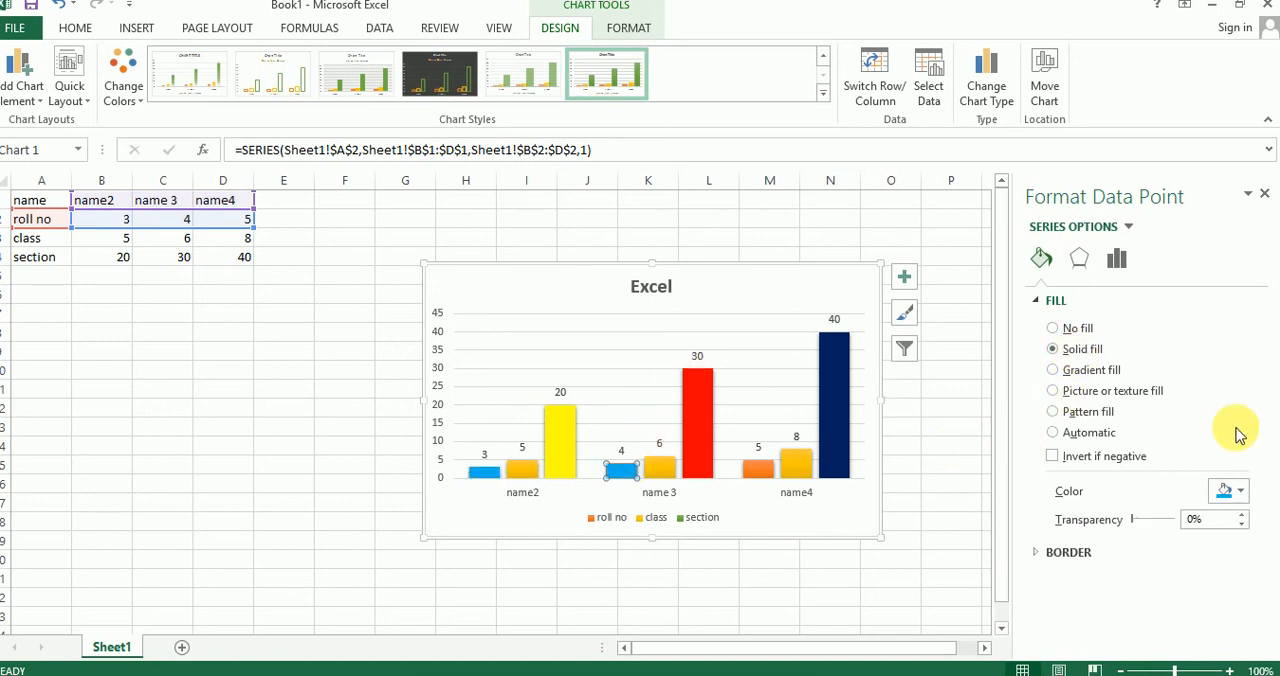
{"action": "left_click", "coordinate": [1226, 491]}
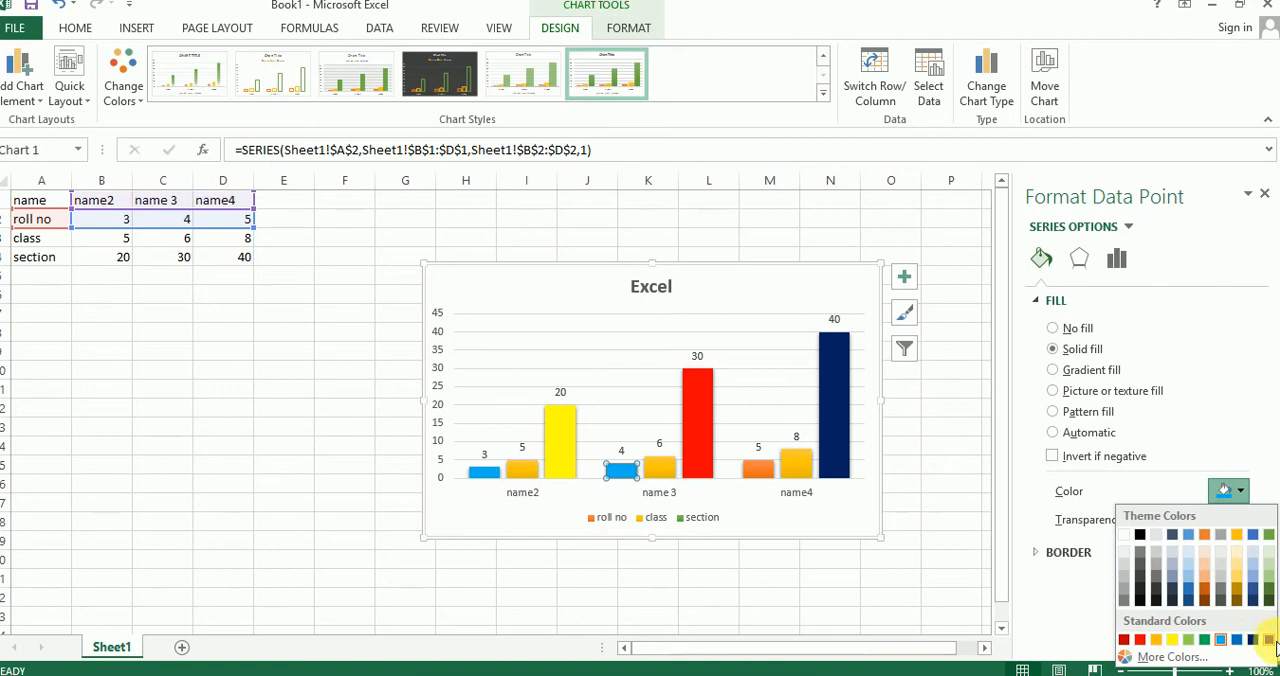
{"action": "left_click", "coordinate": [1269, 640]}
Step: Give only the roll no column for name4 a solid black fill and deselect the chart
{"action": "left_click", "coordinate": [762, 466]}
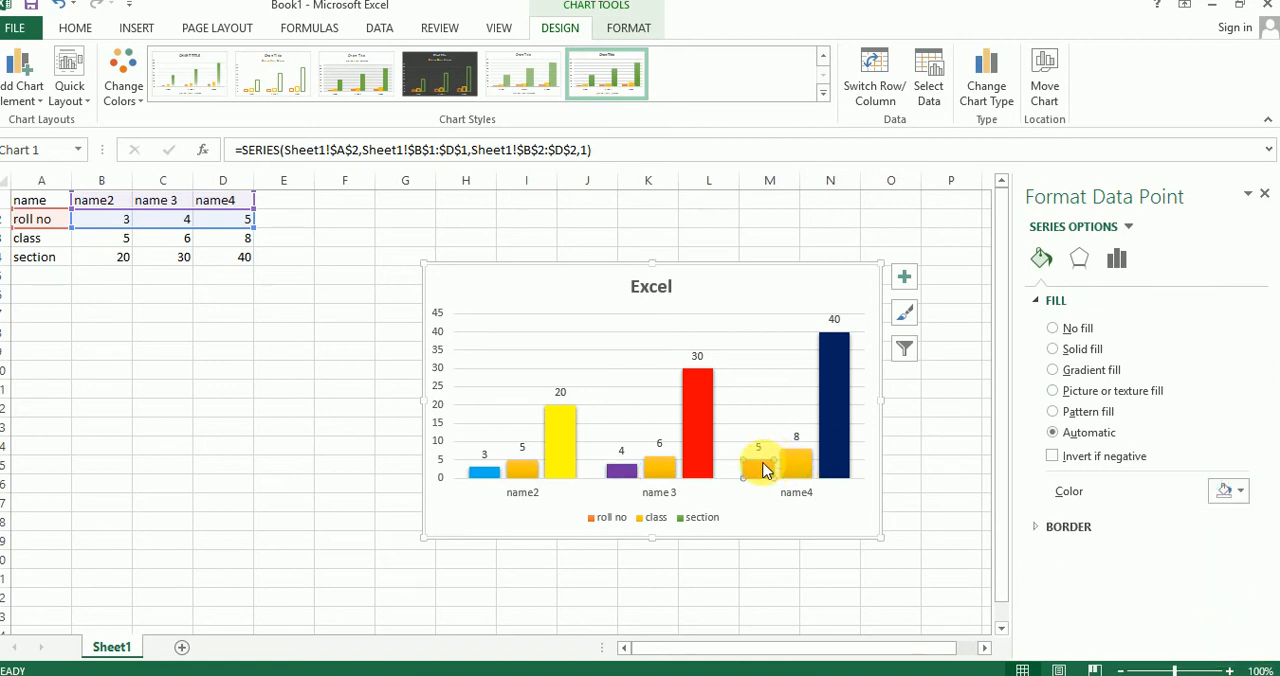
{"action": "left_click", "coordinate": [1078, 349]}
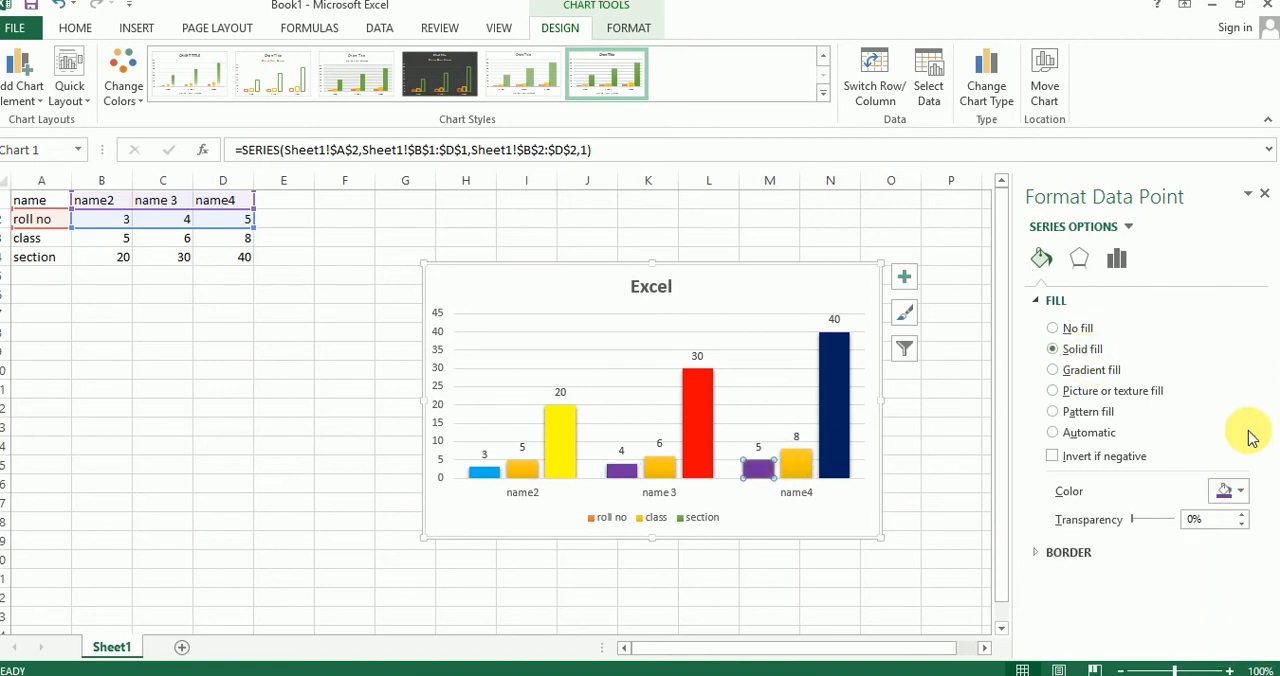
{"action": "left_click", "coordinate": [1228, 489]}
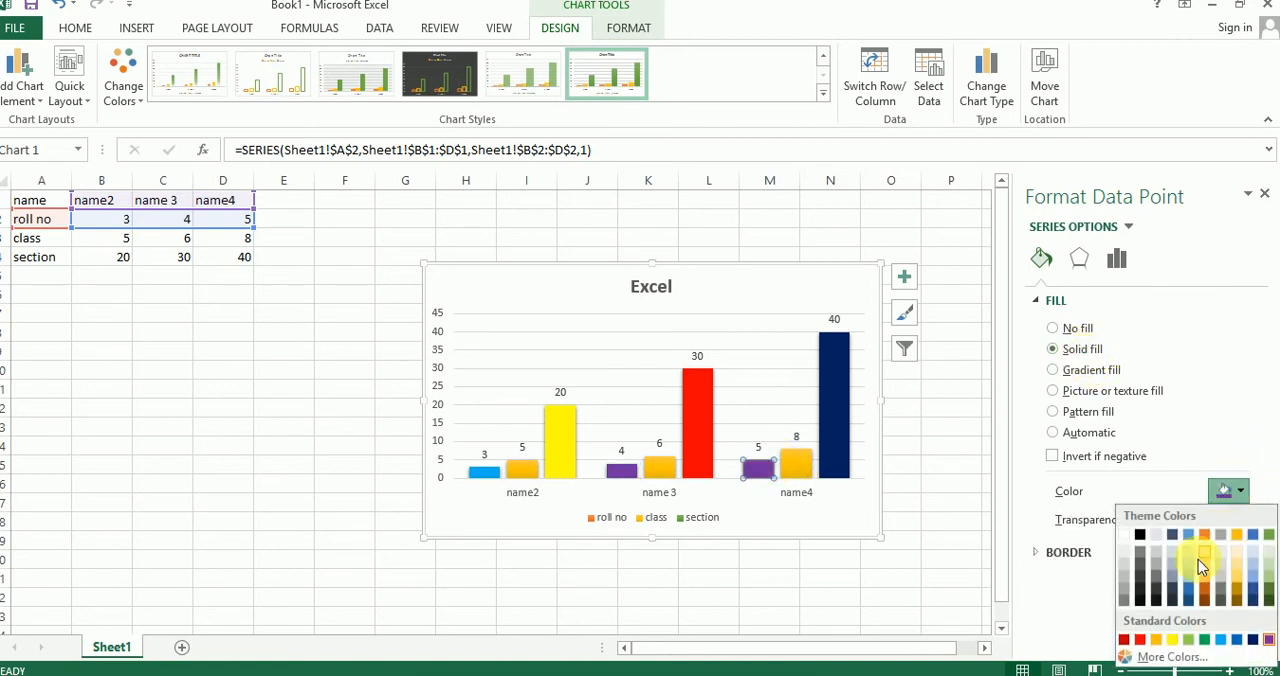
{"action": "left_click", "coordinate": [1141, 540]}
{"action": "left_click", "coordinate": [950, 448]}
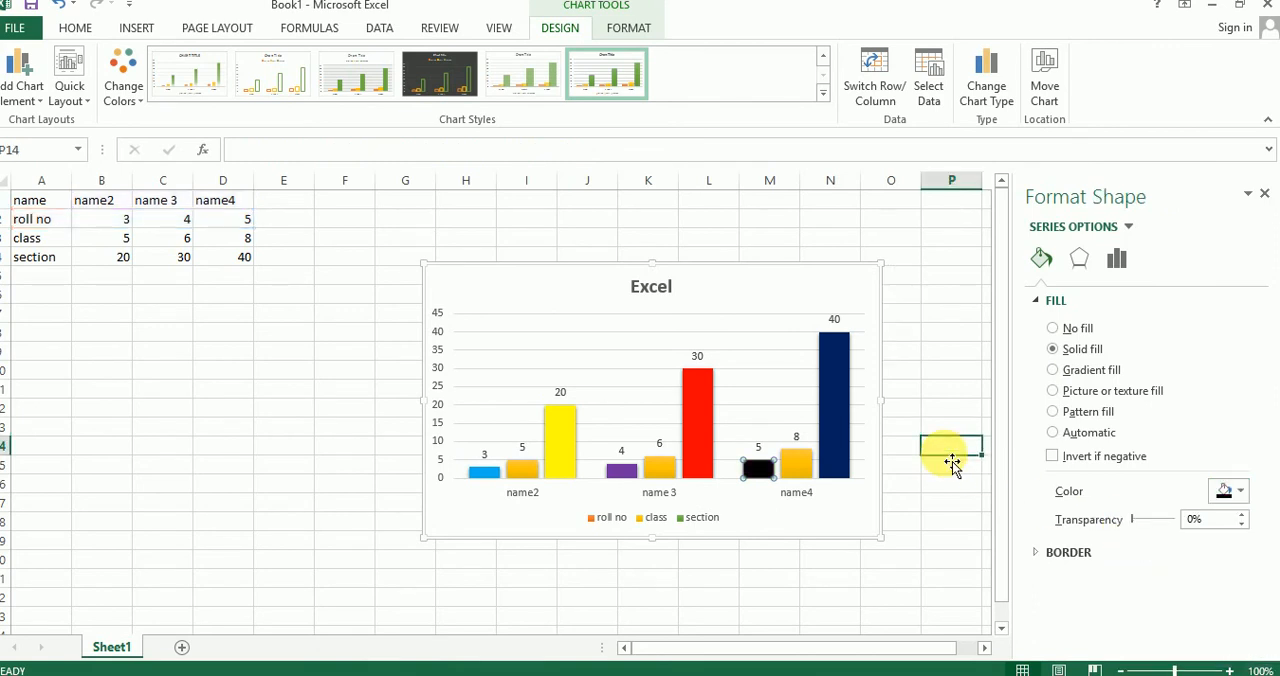
{"action": "left_click", "coordinate": [940, 371]}
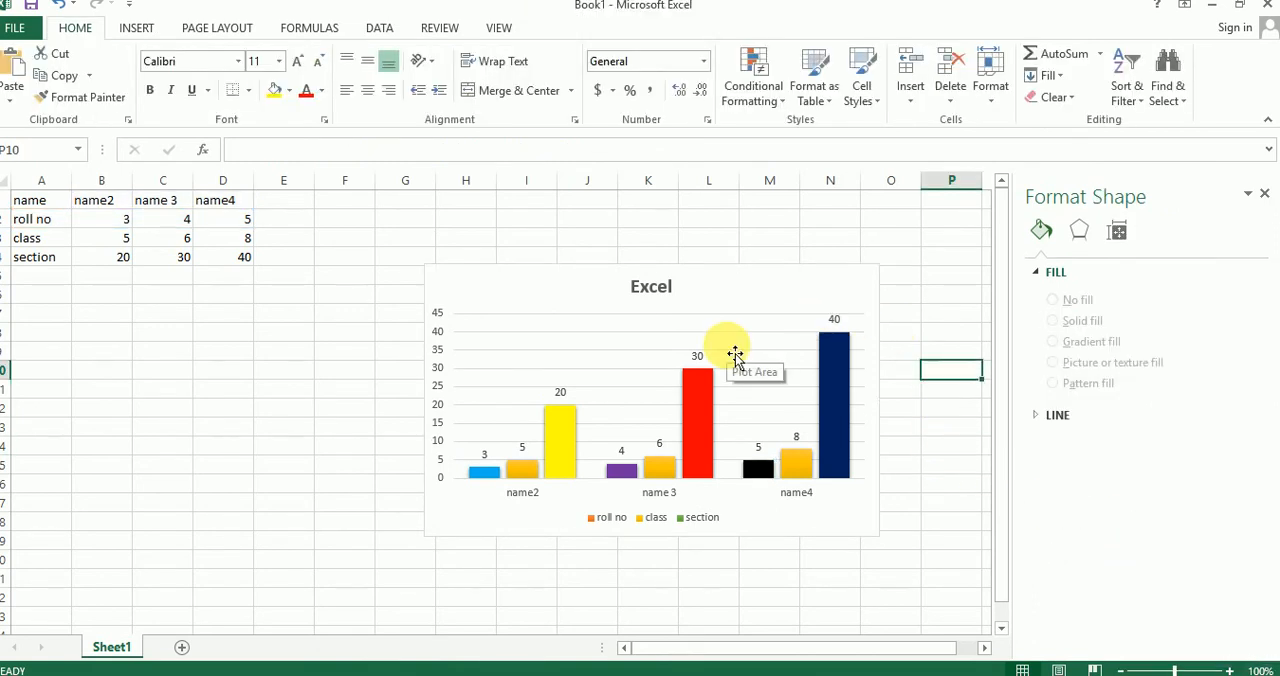
Step: Move the chart slightly up and to the left on the sheet and apply quick layout Layout 9 to it
{"action": "left_click", "coordinate": [580, 289]}
{"action": "mouse_move", "coordinate": [580, 289]}
{"action": "left_mouse_down"}
{"action": "mouse_move", "coordinate": [551, 240]}
{"action": "mouse_move", "coordinate": [561, 284]}
{"action": "left_mouse_up"}
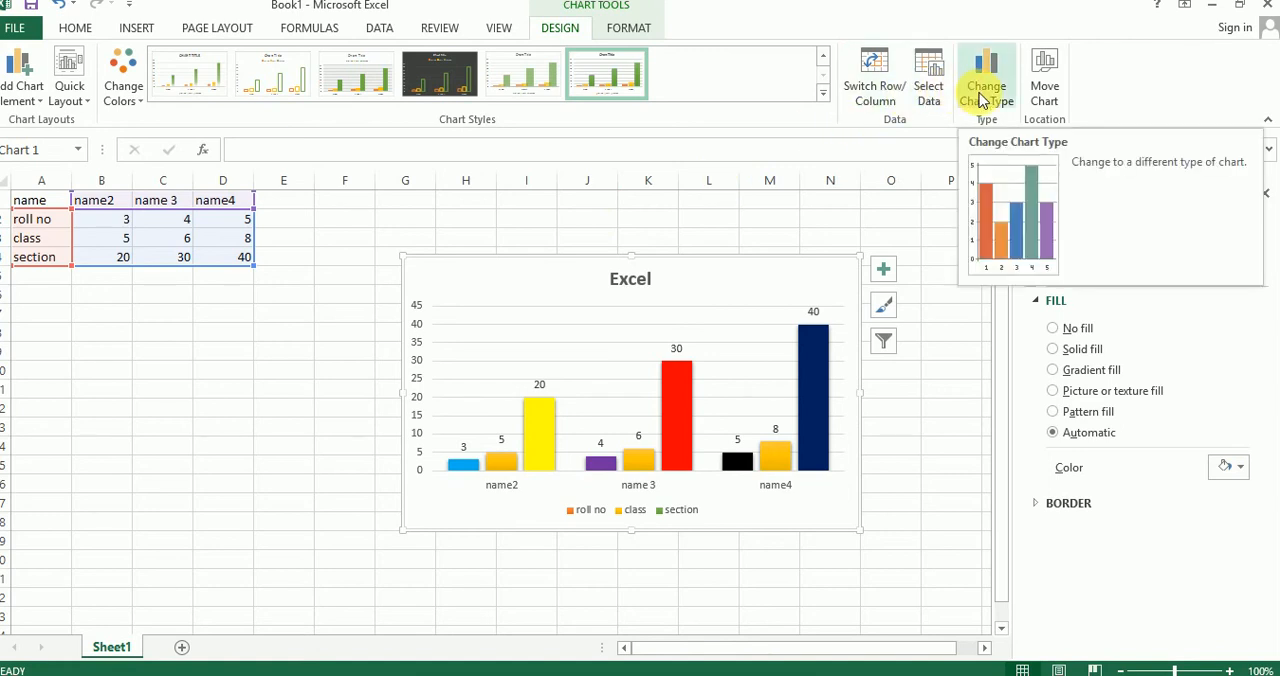
{"action": "left_click", "coordinate": [78, 98]}
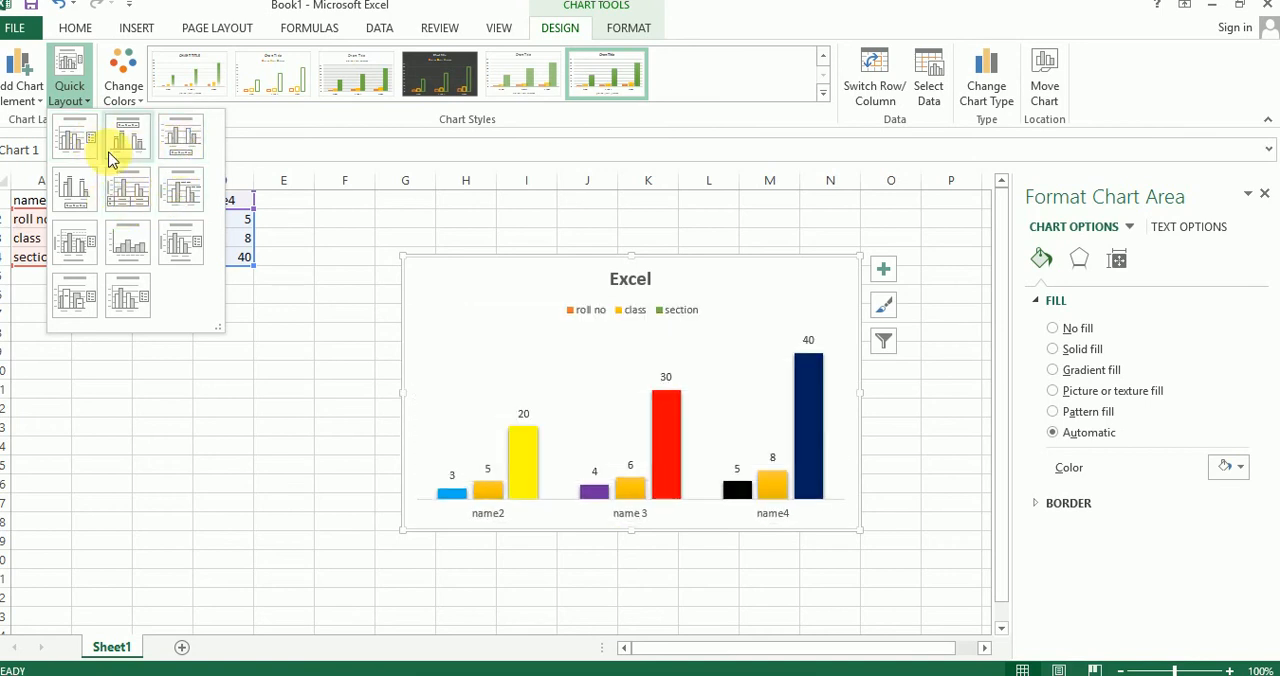
{"action": "left_click", "coordinate": [182, 238]}
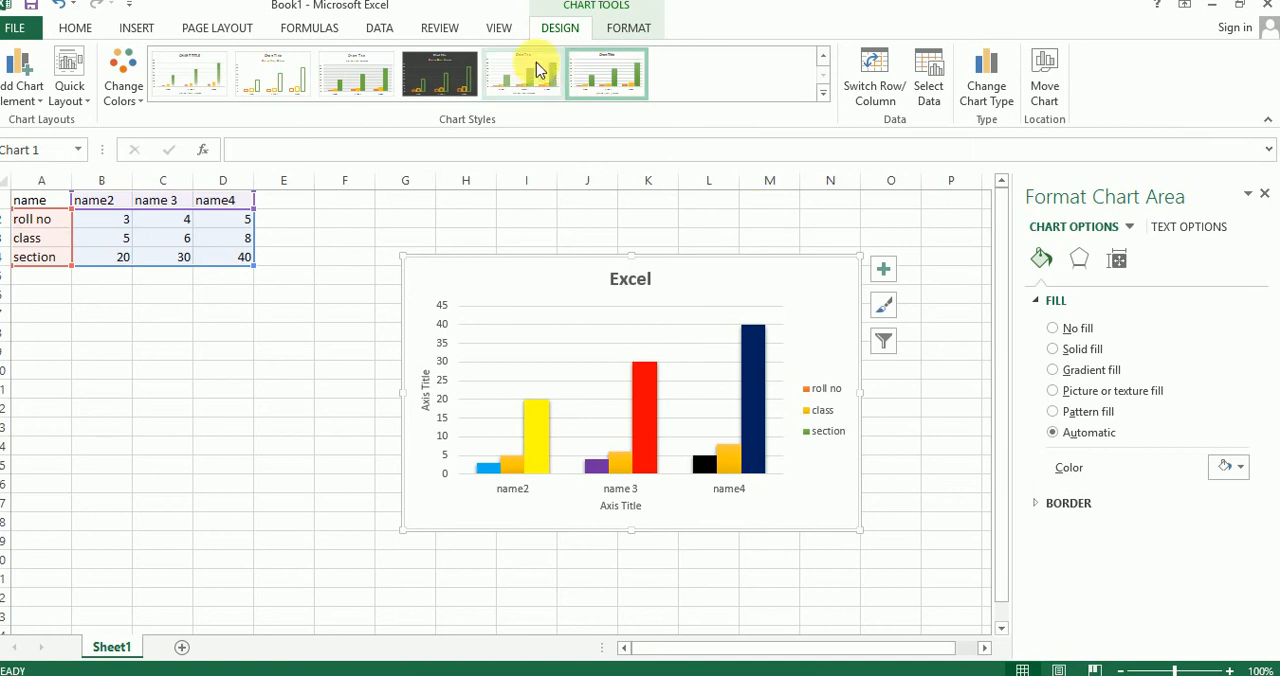
Step: Recolor the whole chart with the colorful orange, yellow and green palette, keeping Layout 9
{"action": "left_click", "coordinate": [70, 88]}
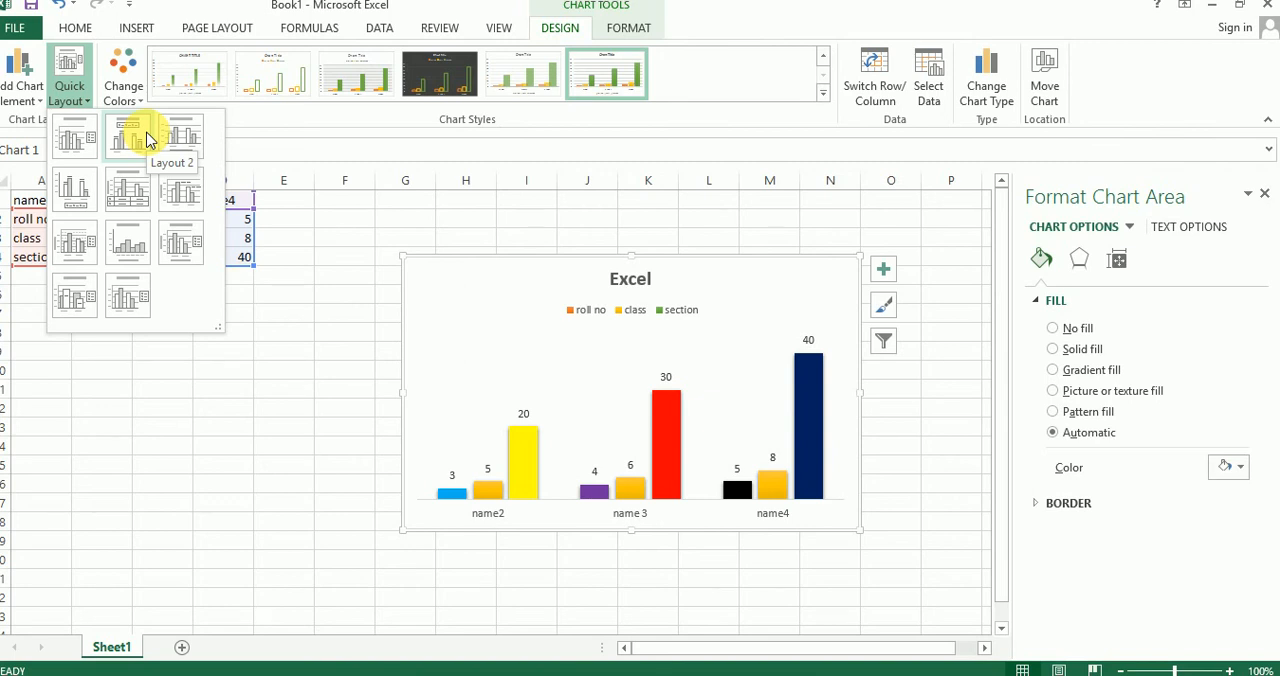
{"action": "left_click", "coordinate": [128, 94]}
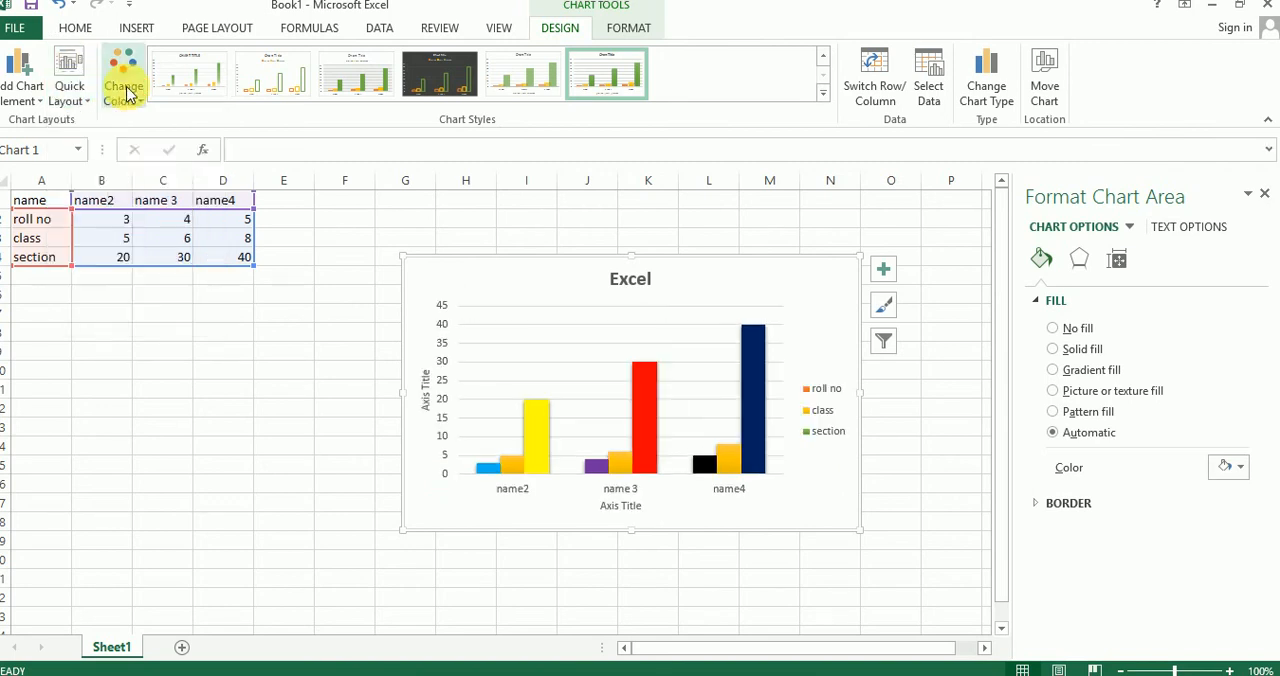
{"action": "left_click", "coordinate": [128, 94]}
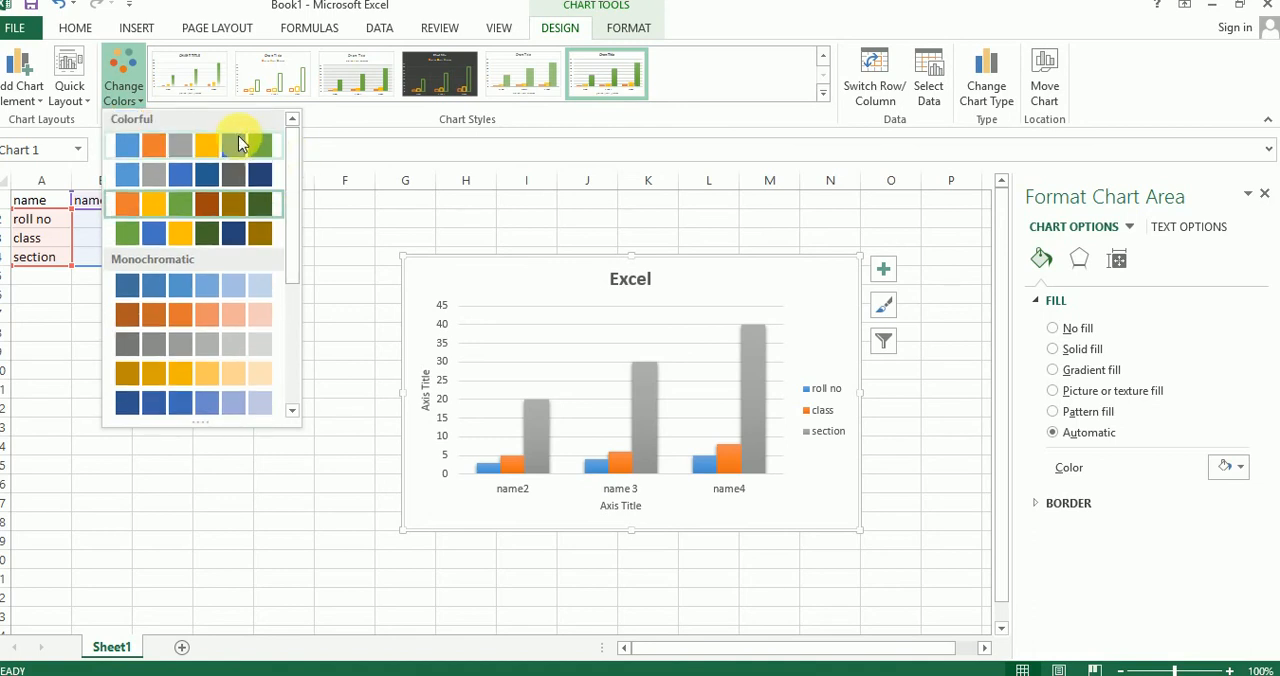
{"action": "left_click", "coordinate": [168, 202]}
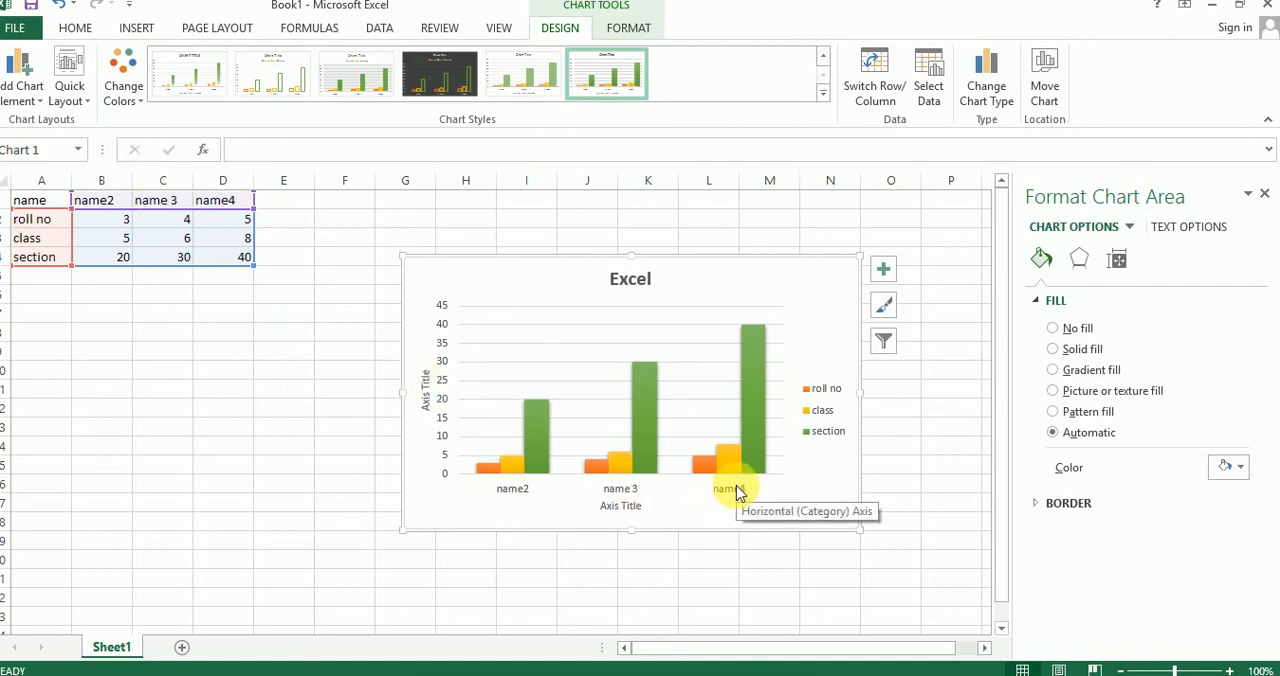
Step: Give only the section column for name2 a solid fill in standard red, and reselect the whole chart
{"action": "mouse_move", "coordinate": [545, 448]}
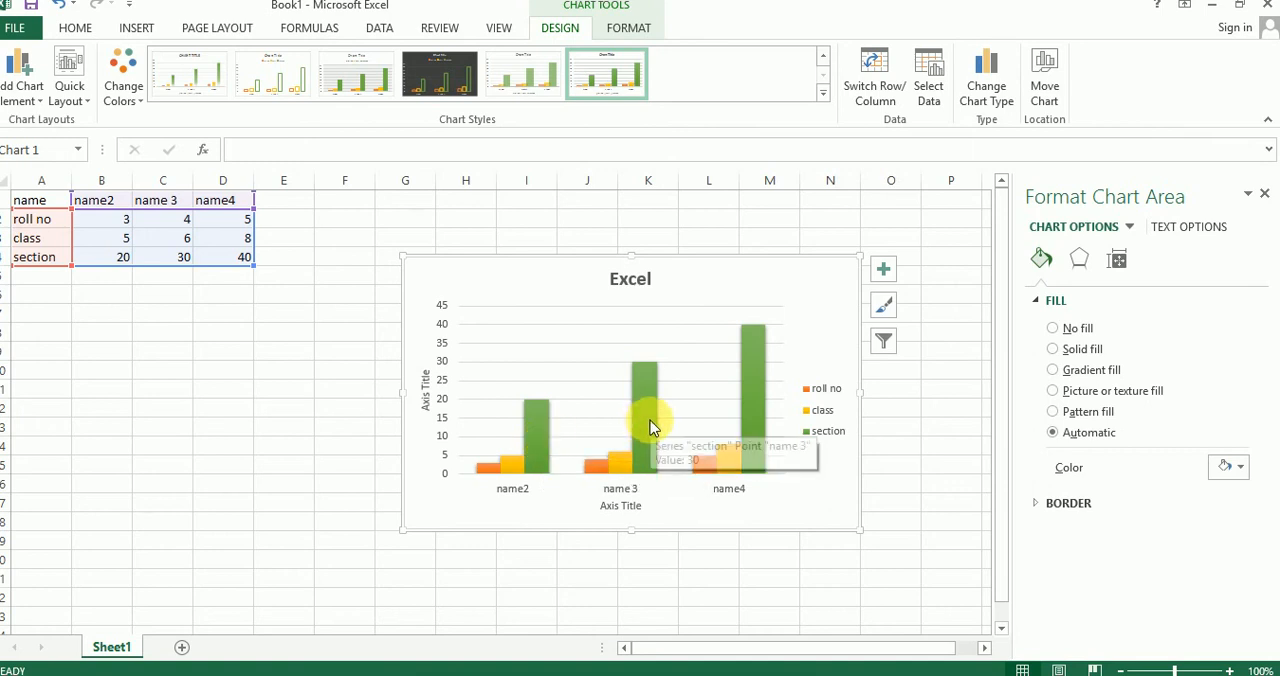
{"action": "left_click", "coordinate": [542, 439]}
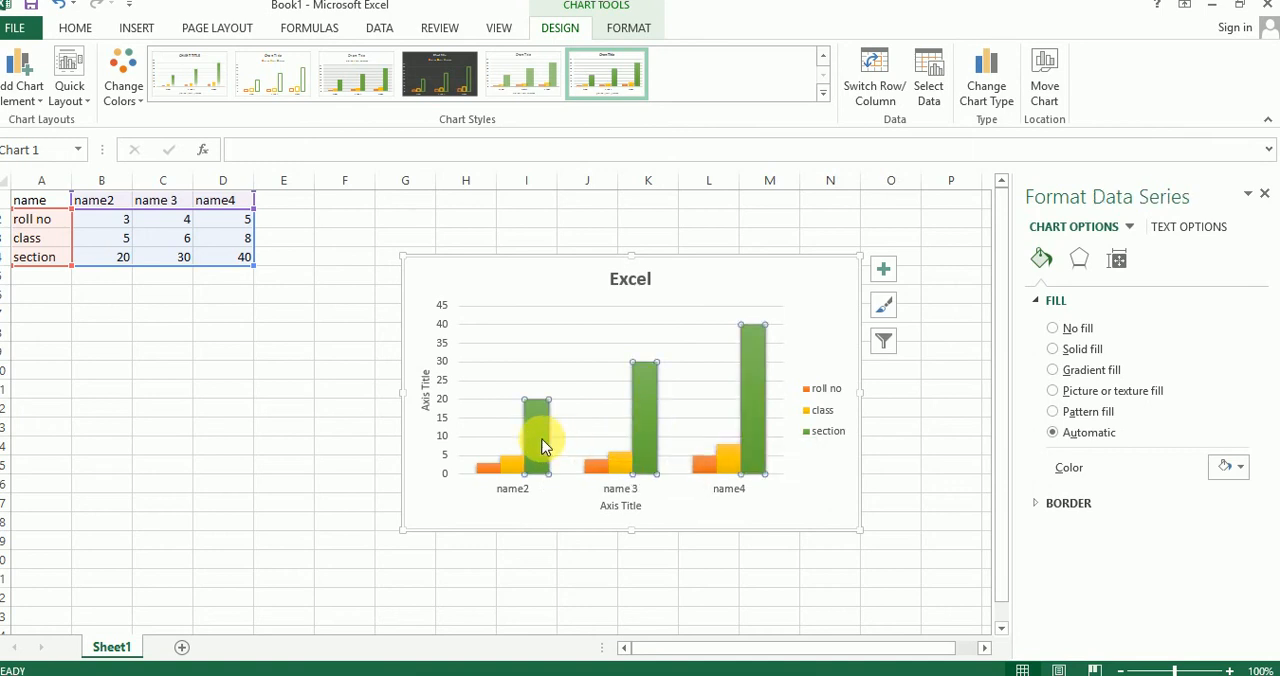
{"action": "left_click", "coordinate": [664, 432]}
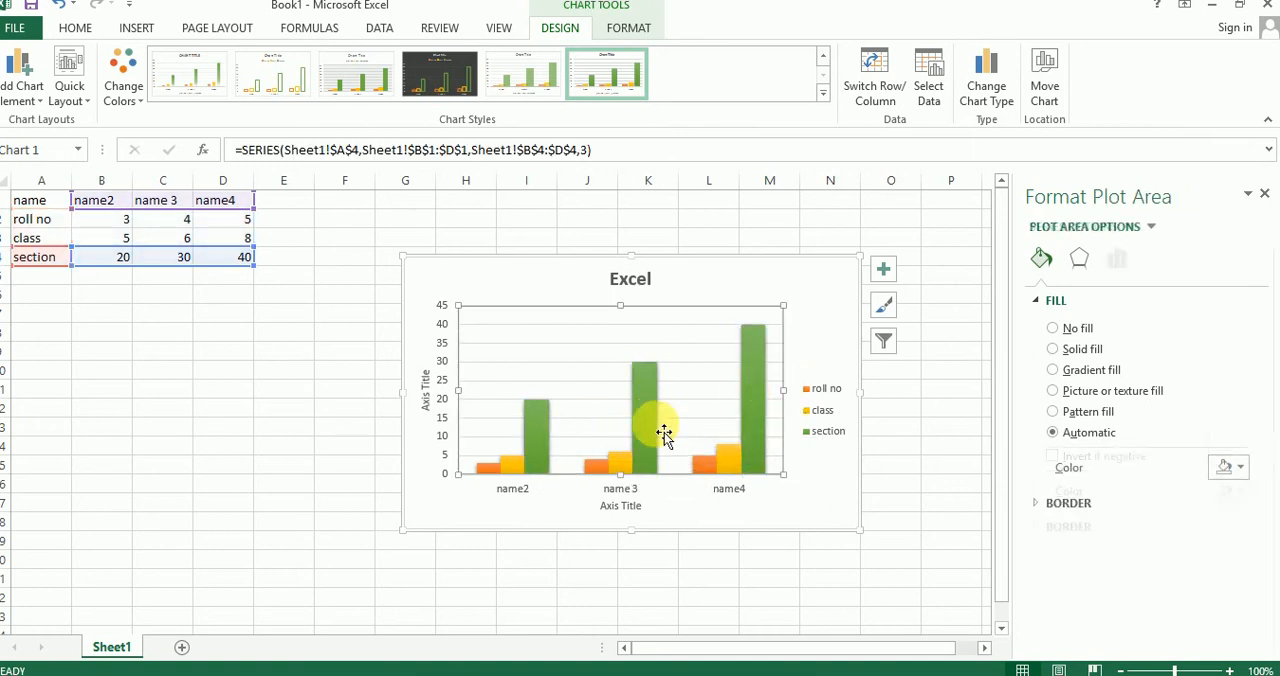
{"action": "left_click", "coordinate": [538, 436]}
{"action": "left_click", "coordinate": [538, 438]}
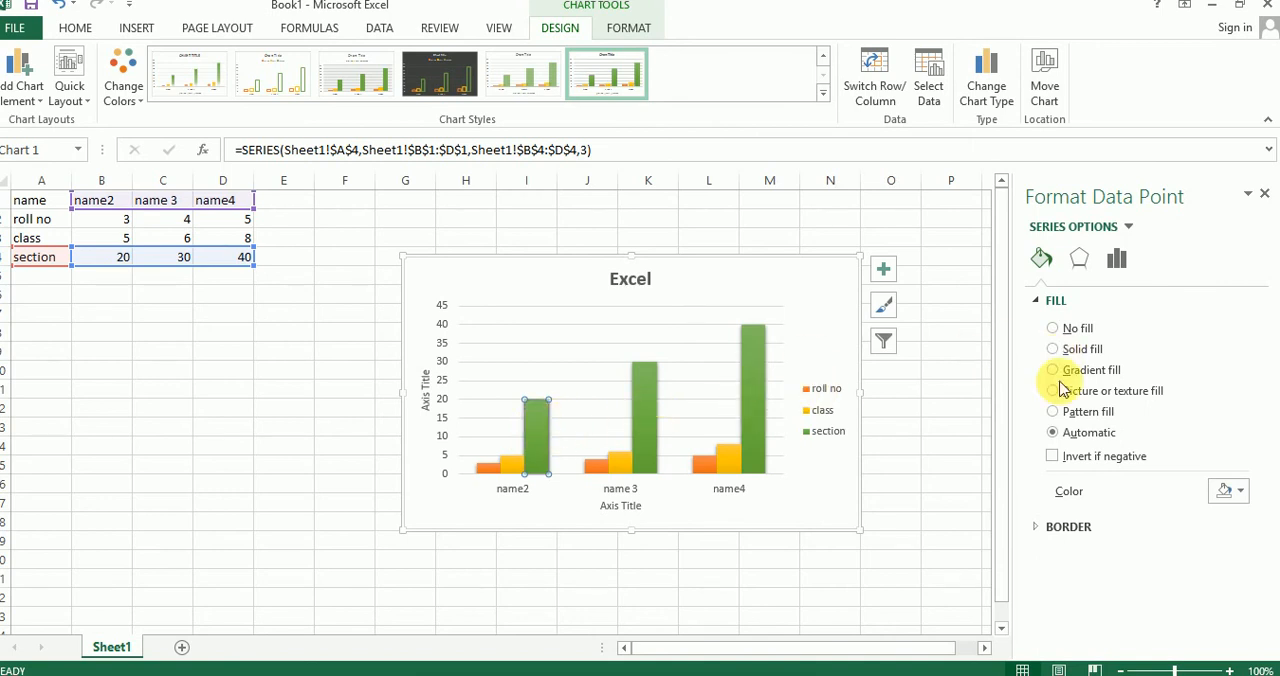
{"action": "left_click", "coordinate": [1100, 350]}
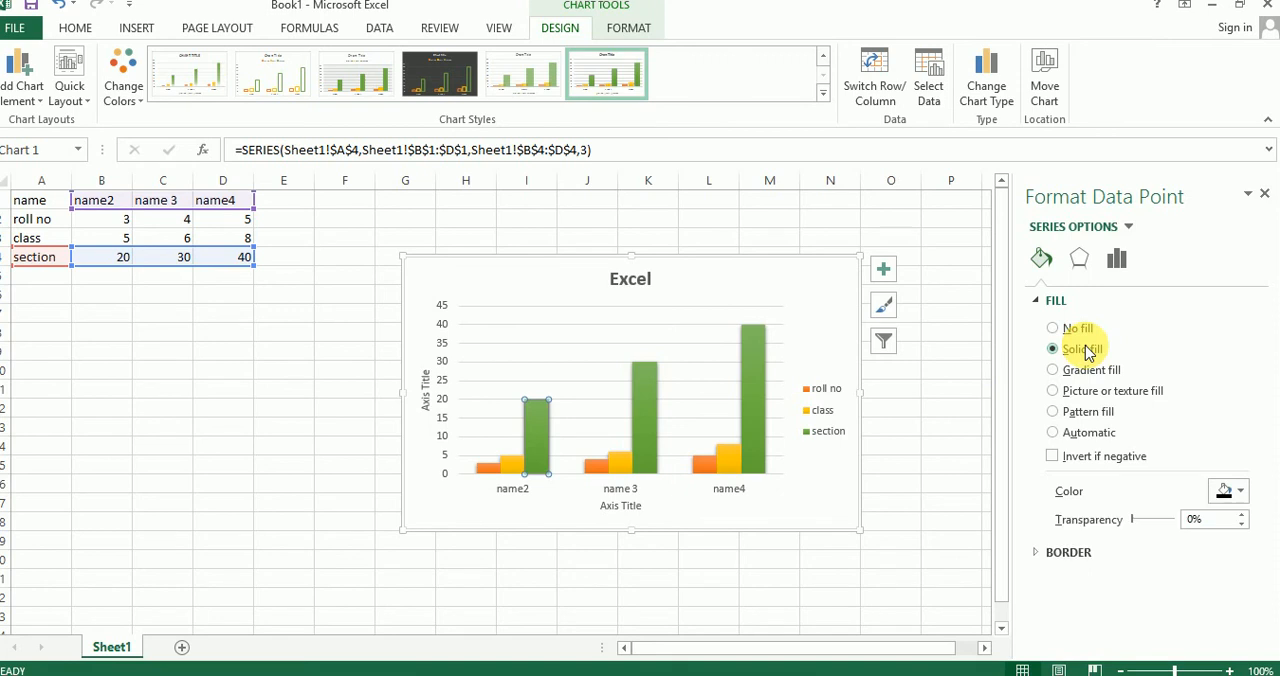
{"action": "left_click", "coordinate": [1236, 493]}
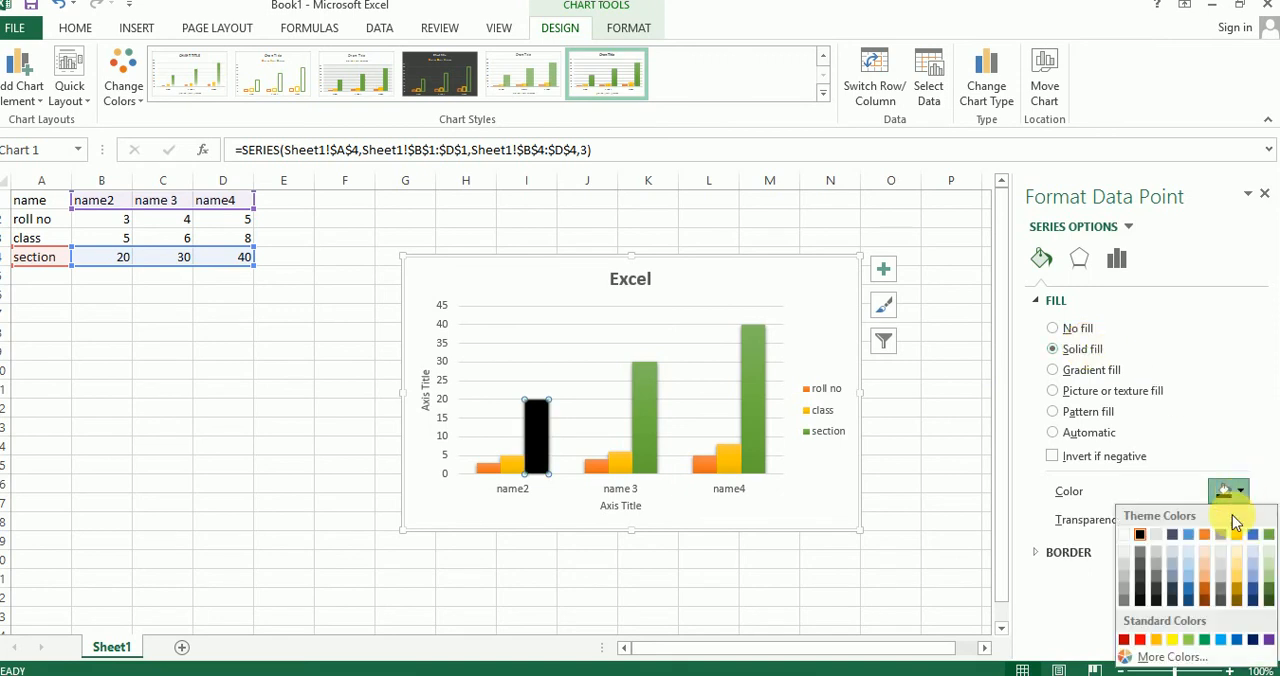
{"action": "left_click", "coordinate": [1143, 640]}
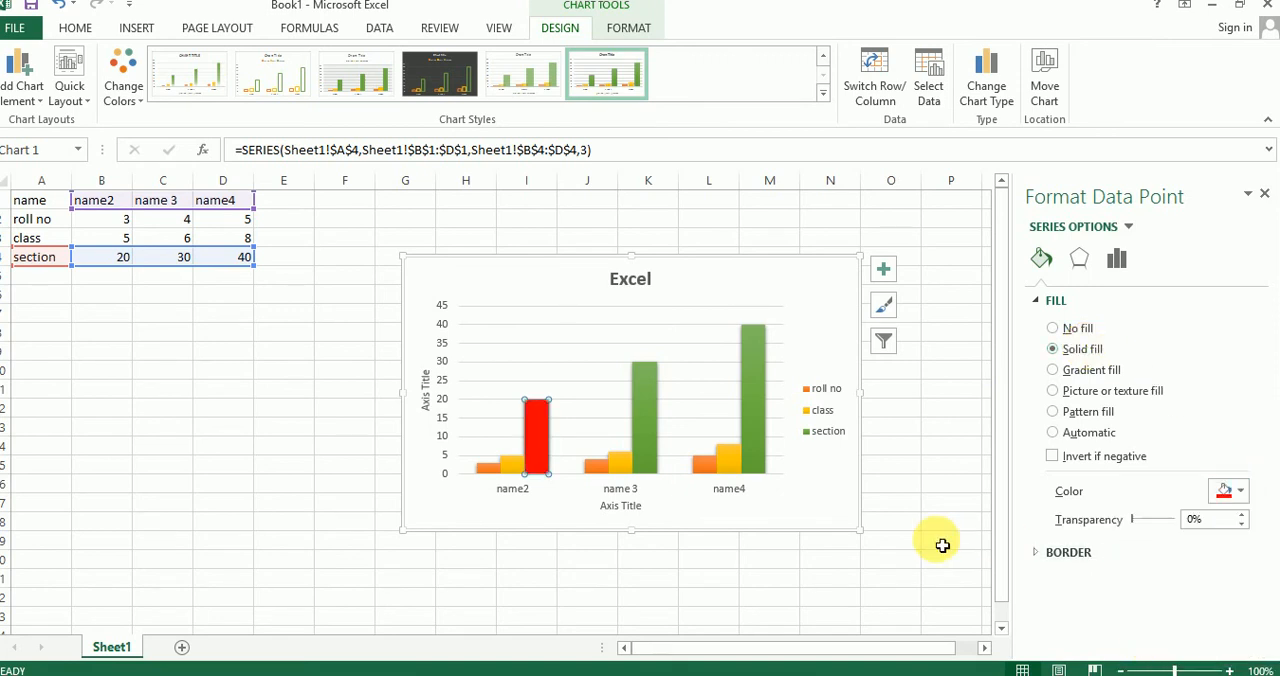
{"action": "left_click", "coordinate": [951, 484]}
{"action": "left_click", "coordinate": [534, 271]}
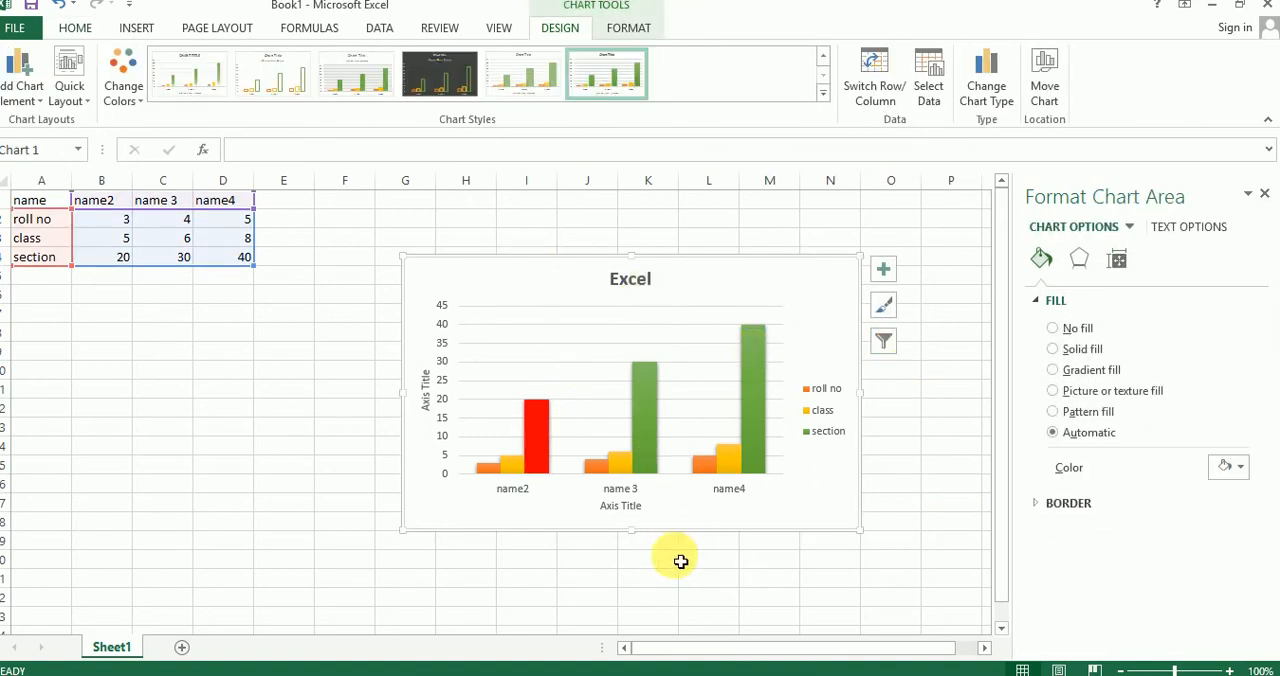
{"action": "left_click", "coordinate": [794, 675]}
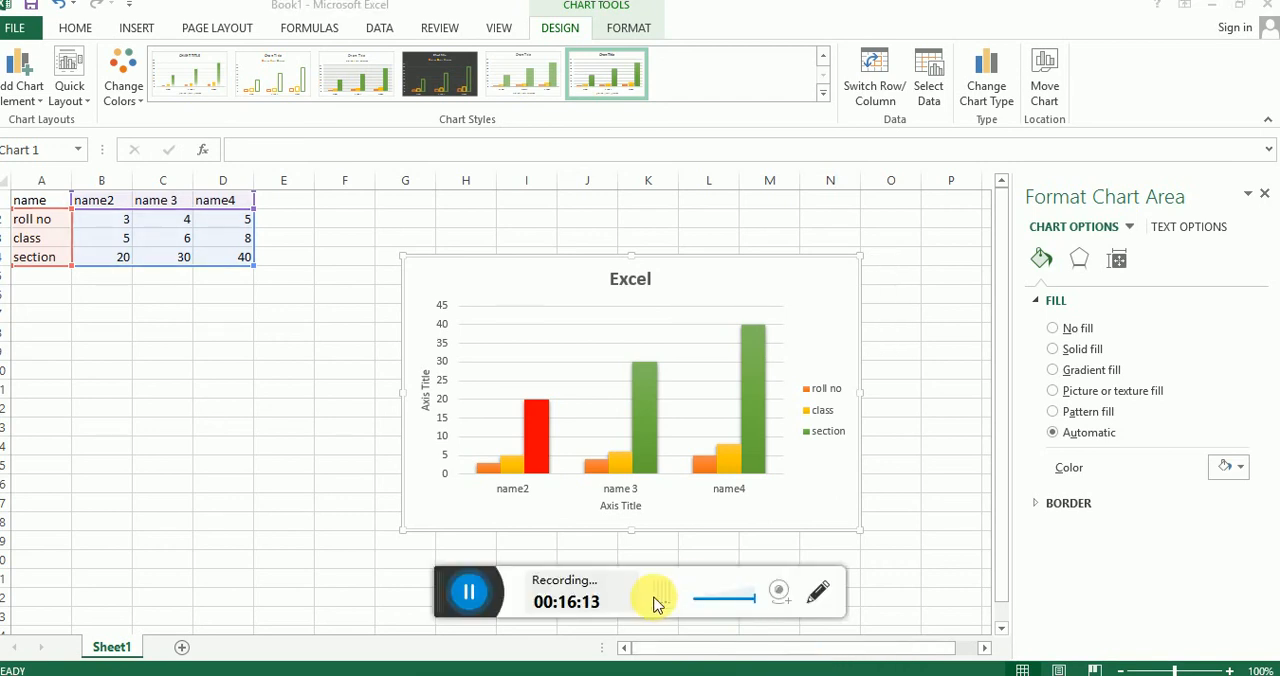
{"action": "left_click_drag", "start_coordinate": [451, 588], "coordinate": [437, 666]}
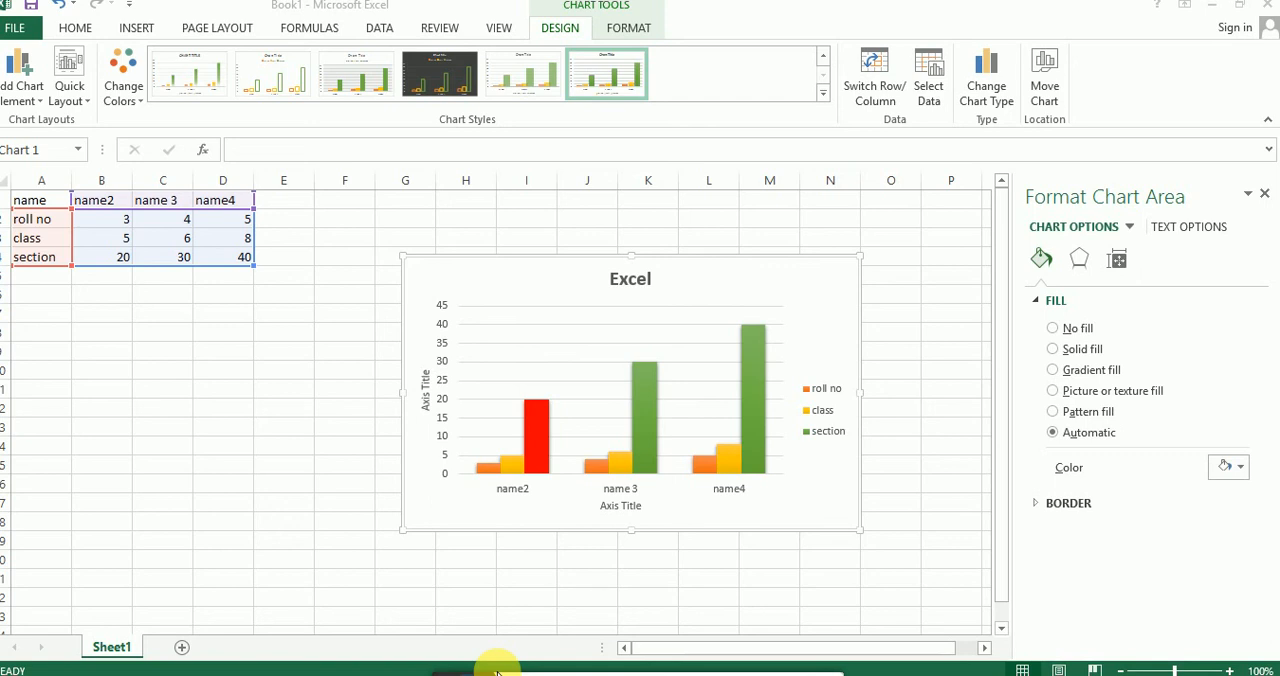
Step: Switch the chart's rows and columns back and forth, ending with name2, name 3 and name4 as the series
{"action": "left_click", "coordinate": [870, 88]}
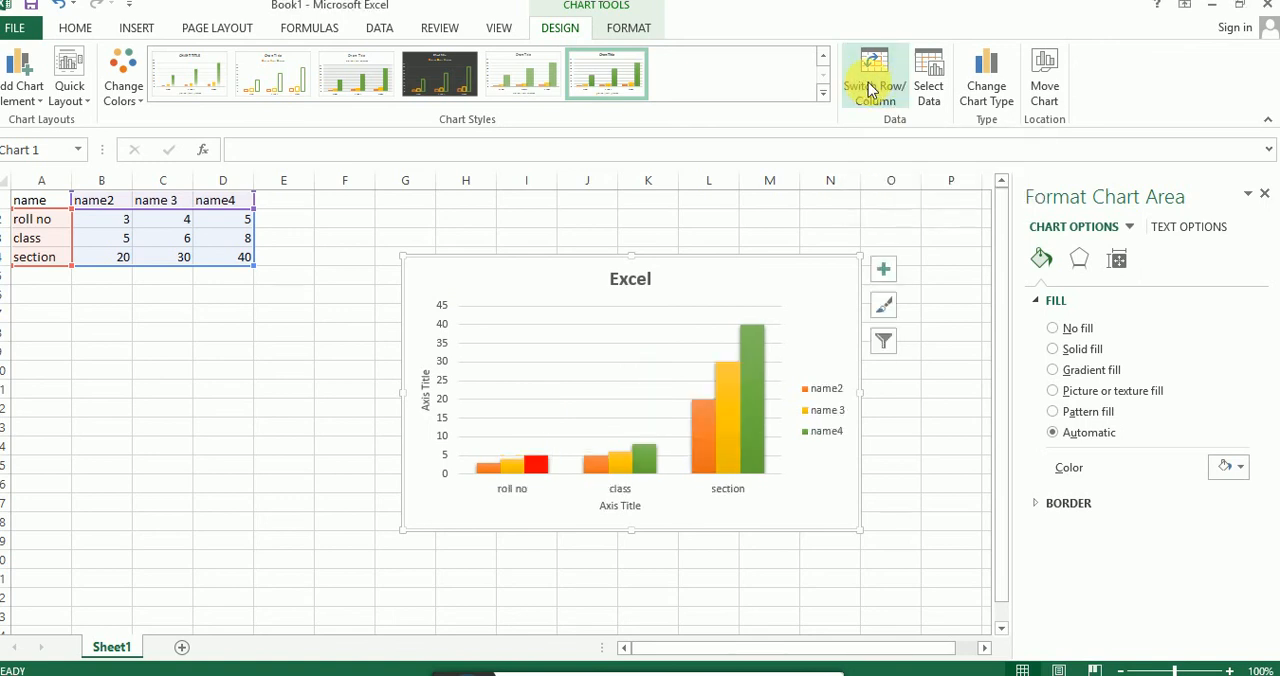
{"action": "left_click", "coordinate": [870, 88]}
{"action": "left_click", "coordinate": [870, 88]}
{"action": "left_click", "coordinate": [870, 88]}
{"action": "left_click", "coordinate": [870, 88]}
{"action": "left_click", "coordinate": [870, 88]}
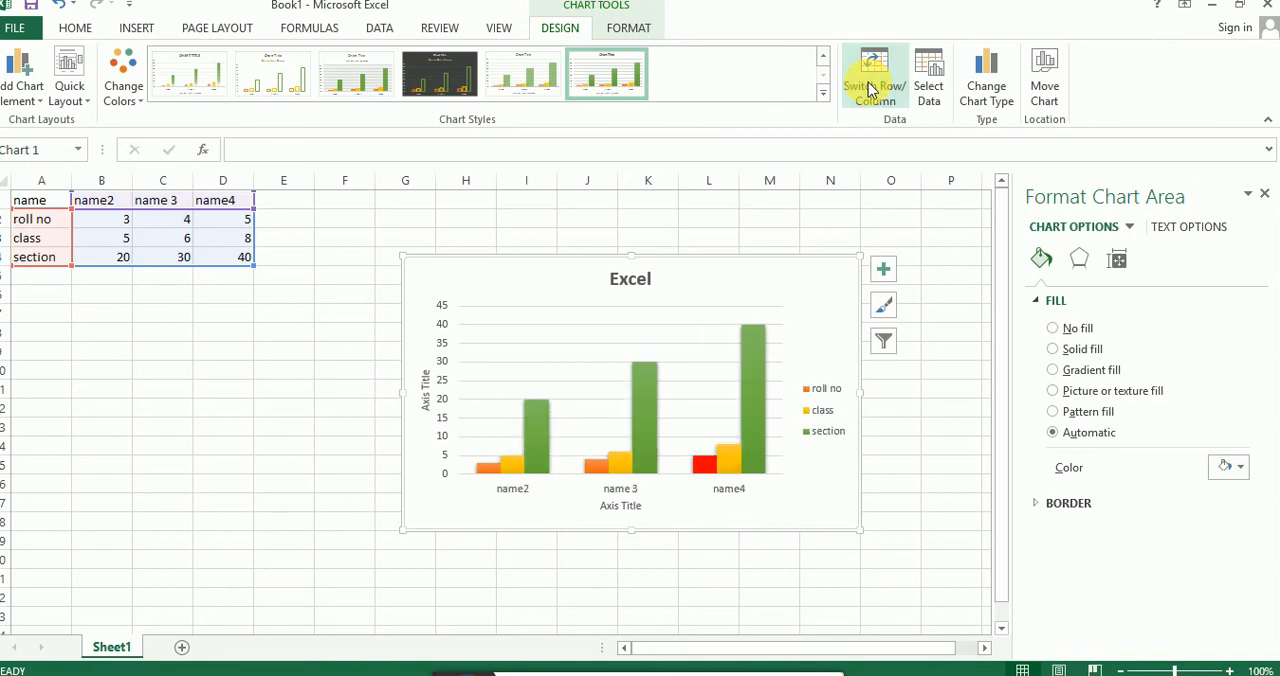
{"action": "left_click", "coordinate": [870, 88]}
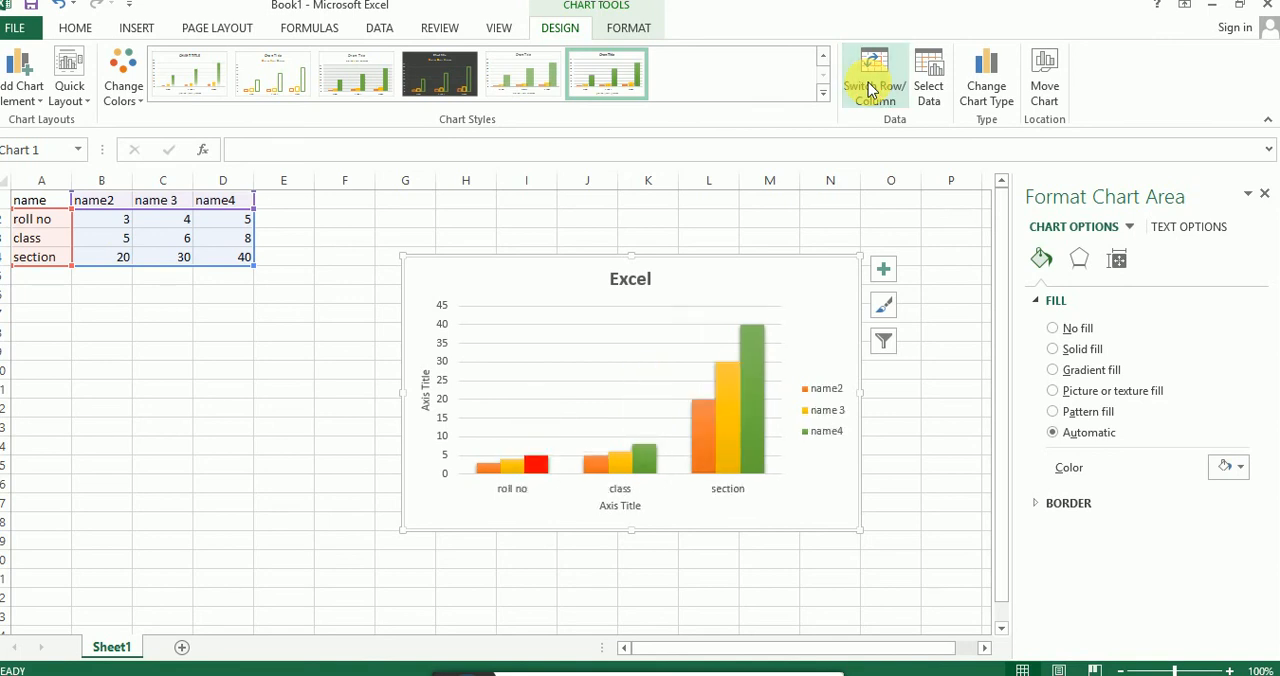
{"action": "left_click", "coordinate": [870, 88]}
{"action": "left_click", "coordinate": [870, 88]}
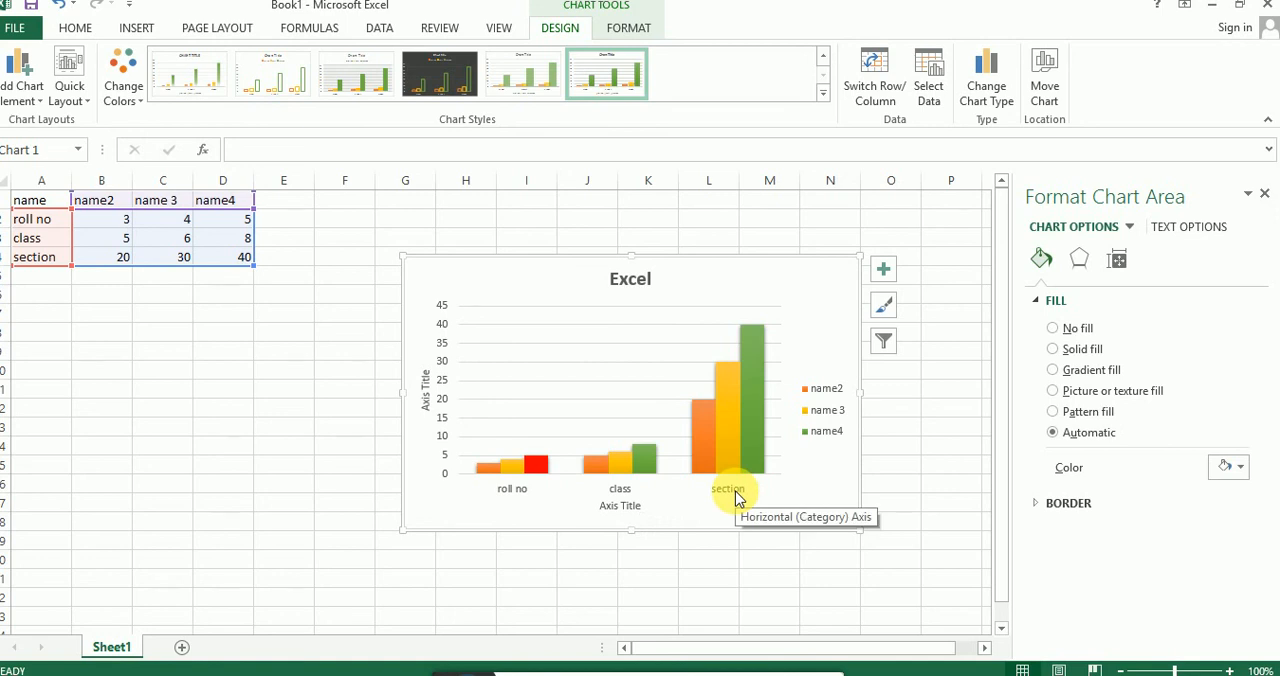
{"action": "left_click", "coordinate": [875, 98]}
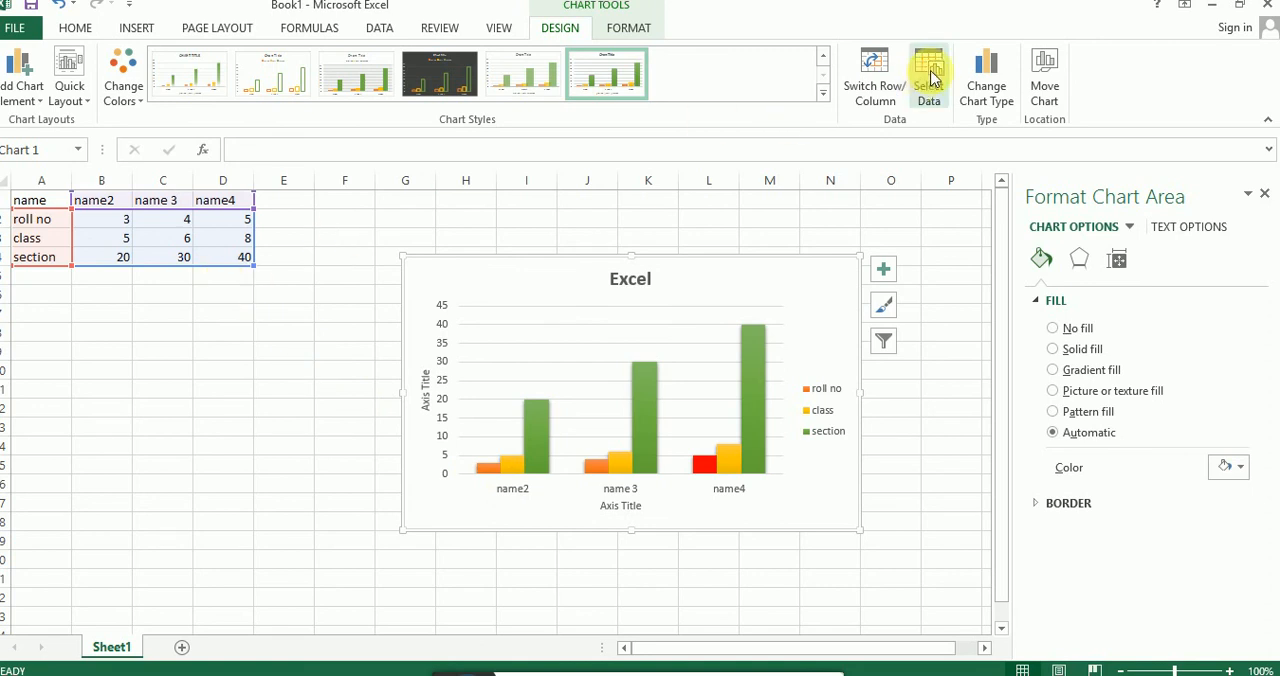
{"action": "left_click", "coordinate": [885, 88]}
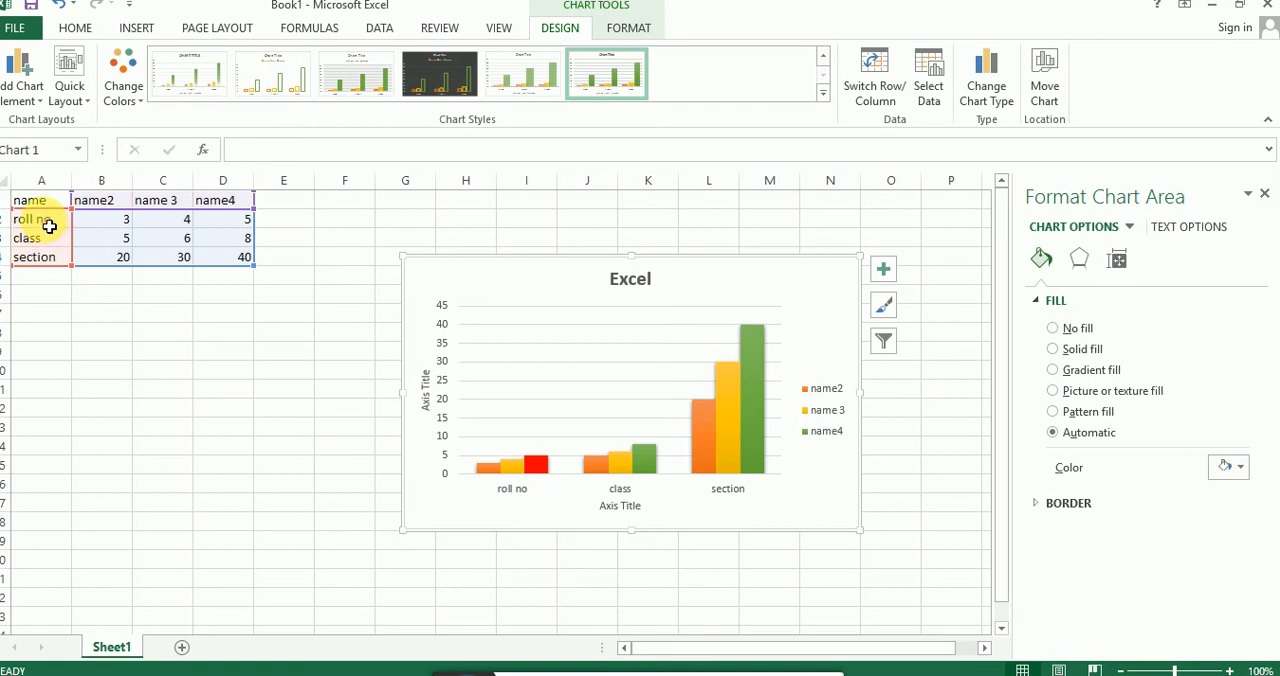
Step: Switch the chart's rows and columns repeatedly, ending with roll no, class and section as the series
{"action": "left_click", "coordinate": [886, 87]}
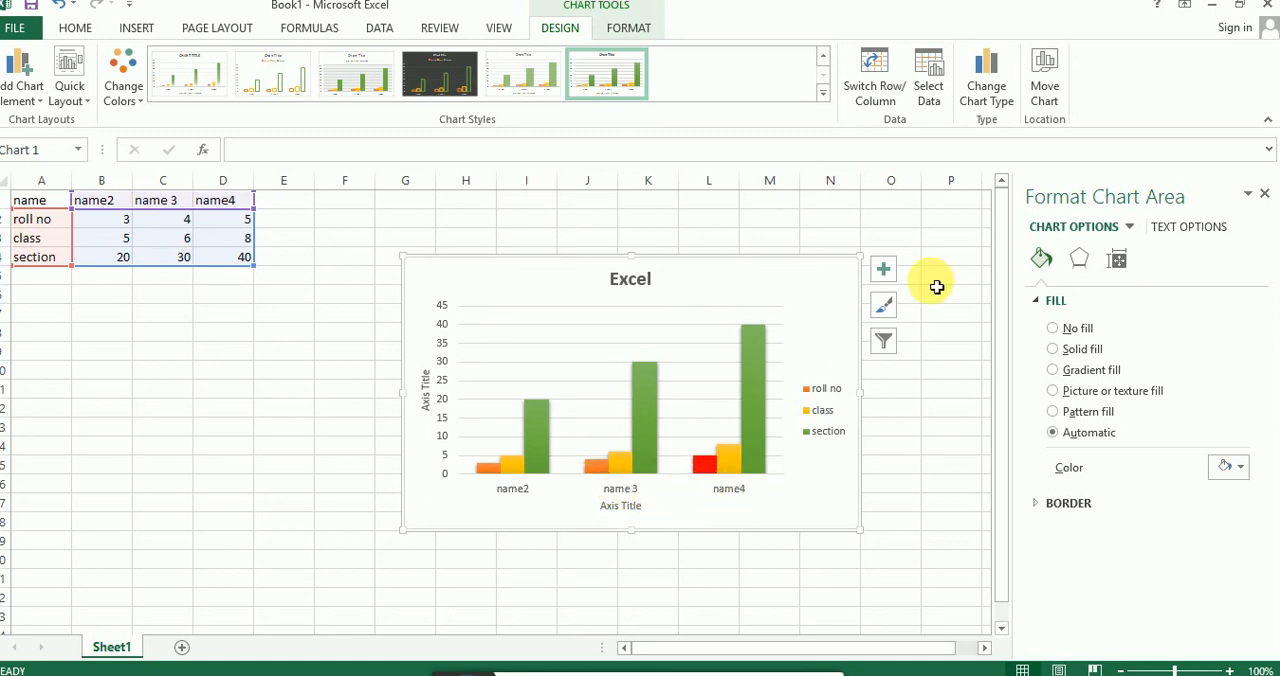
{"action": "left_click", "coordinate": [873, 93]}
{"action": "left_click", "coordinate": [873, 93]}
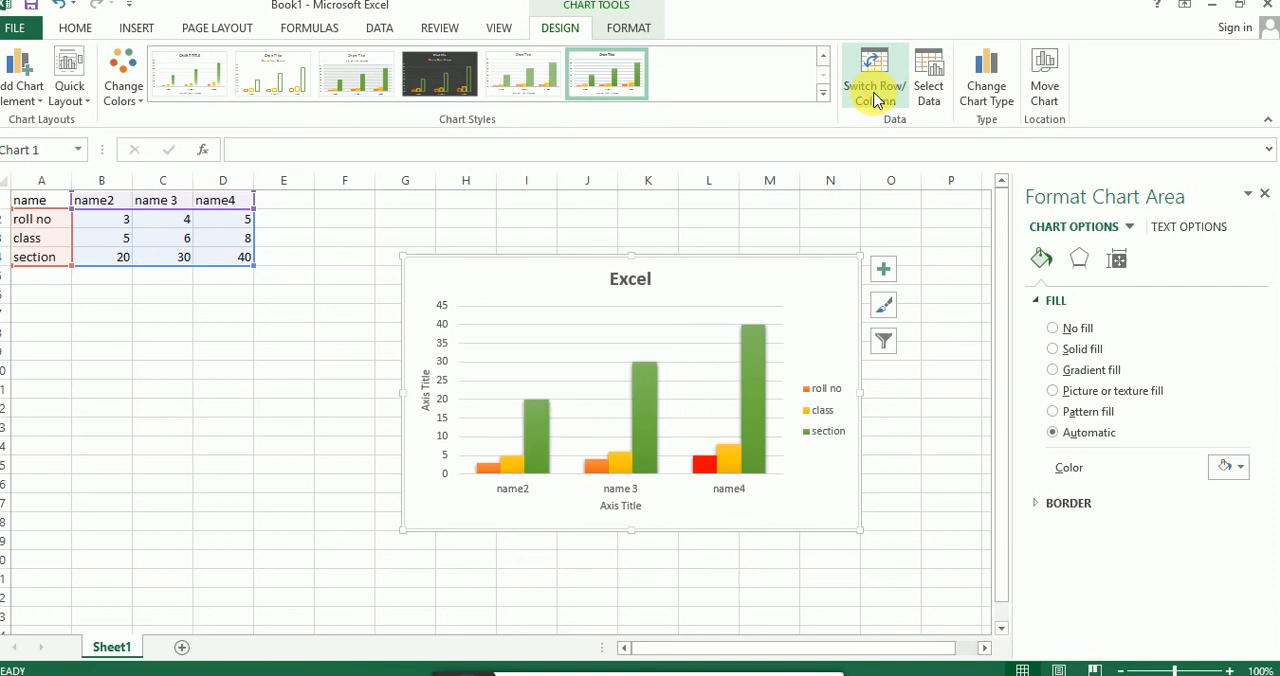
{"action": "left_click", "coordinate": [873, 93]}
{"action": "left_click", "coordinate": [873, 93]}
{"action": "left_click", "coordinate": [873, 93]}
{"action": "left_click", "coordinate": [873, 93]}
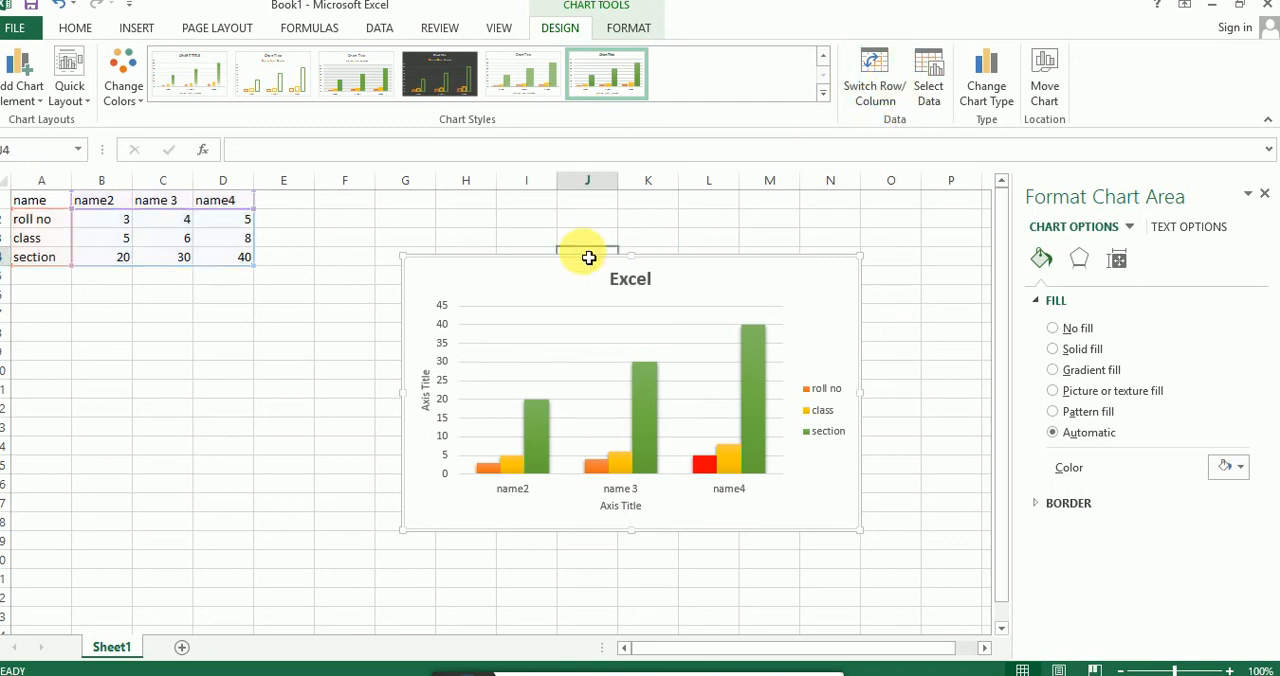
Step: Reselect the whole chart, swap it to name2, name 3 and name4 as the series, and swap it back again
{"action": "left_click", "coordinate": [588, 262]}
{"action": "left_click", "coordinate": [592, 272]}
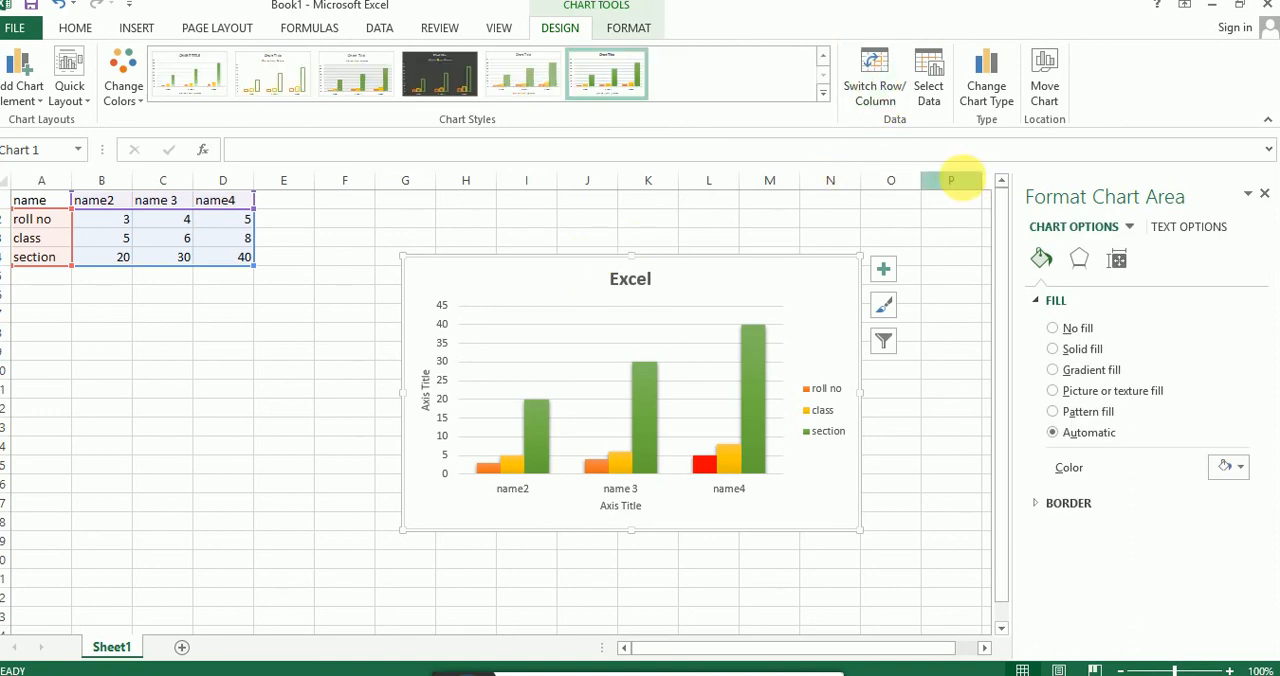
{"action": "left_click", "coordinate": [876, 90]}
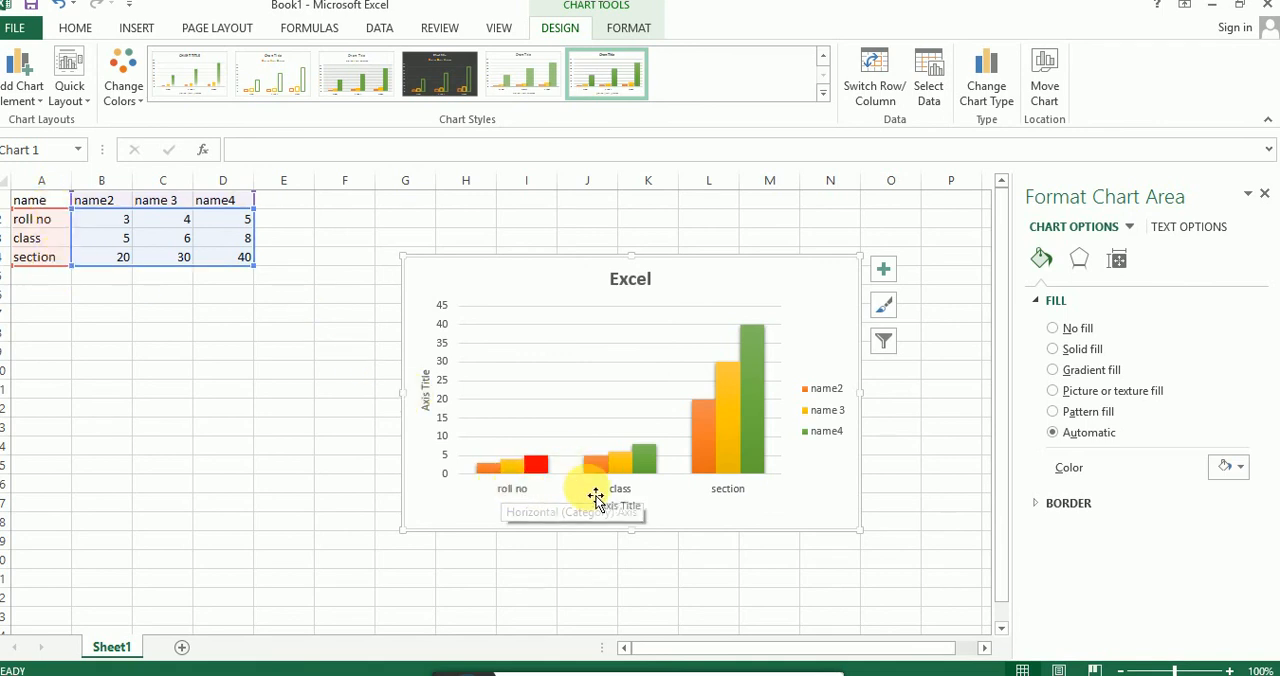
{"action": "left_click", "coordinate": [881, 79]}
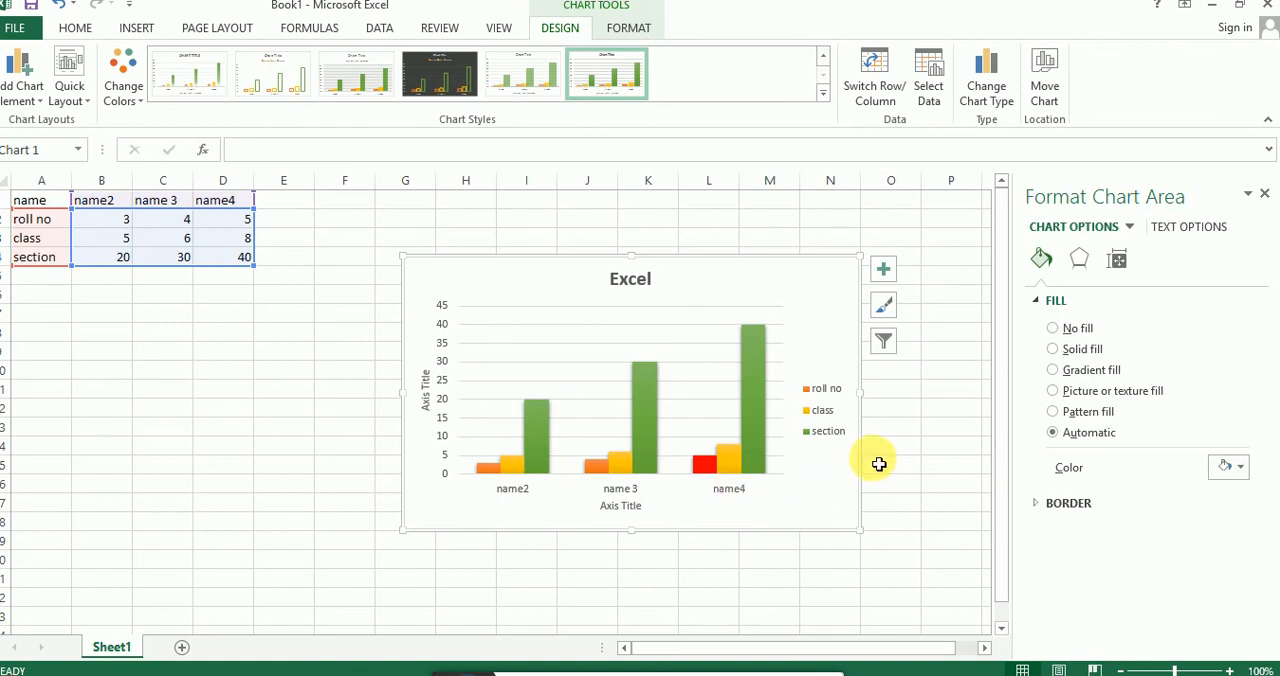
{"action": "left_click", "coordinate": [514, 672]}
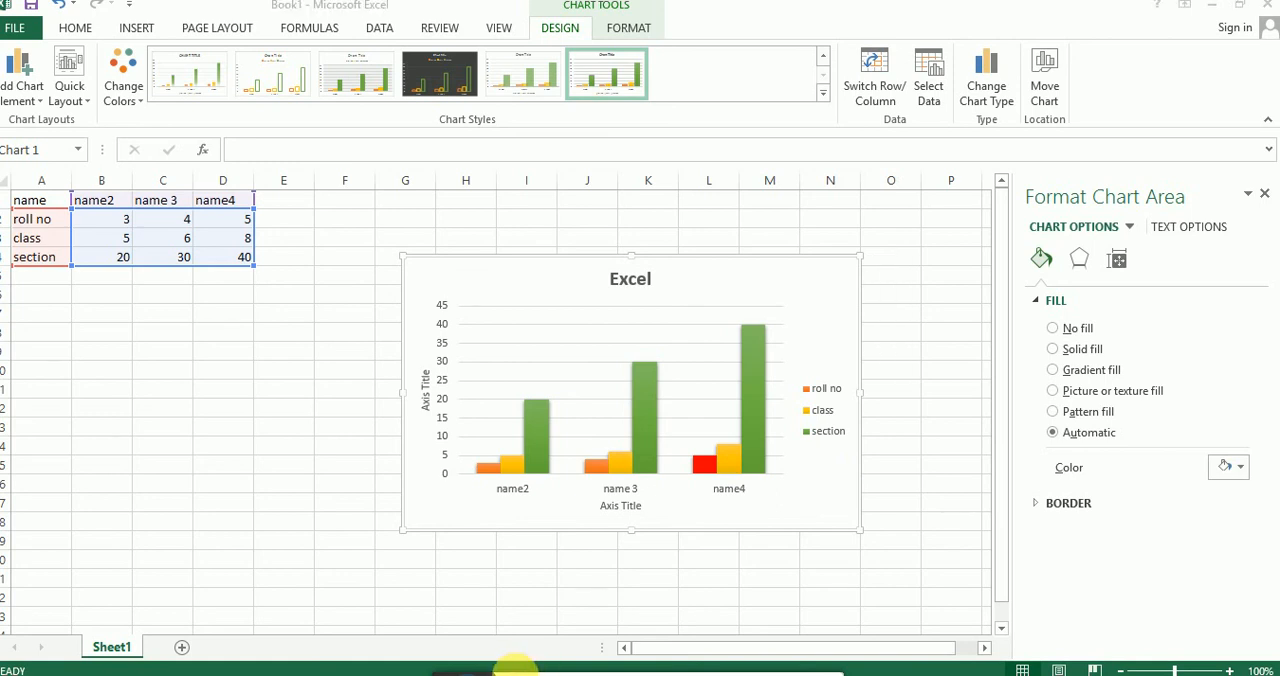